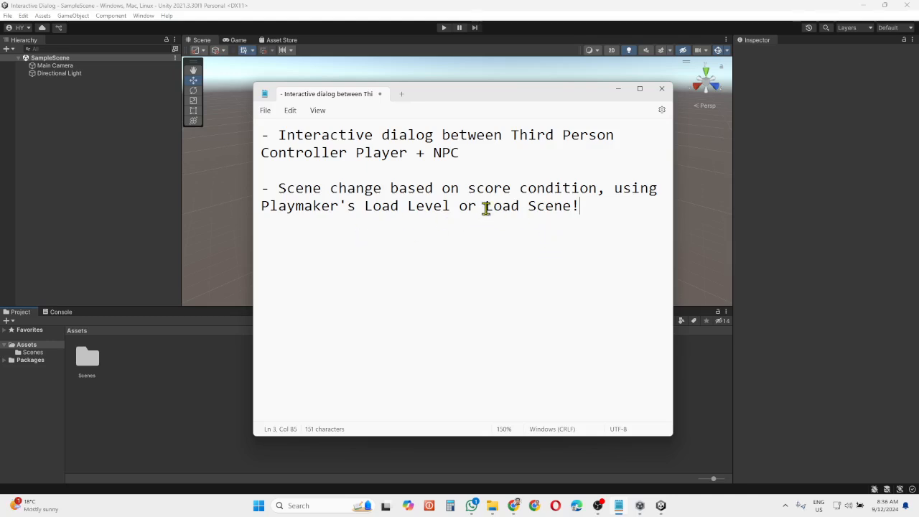
# Minimise the notes window and add a 3D Plane object to SampleScene
pyautogui.click(619, 91)
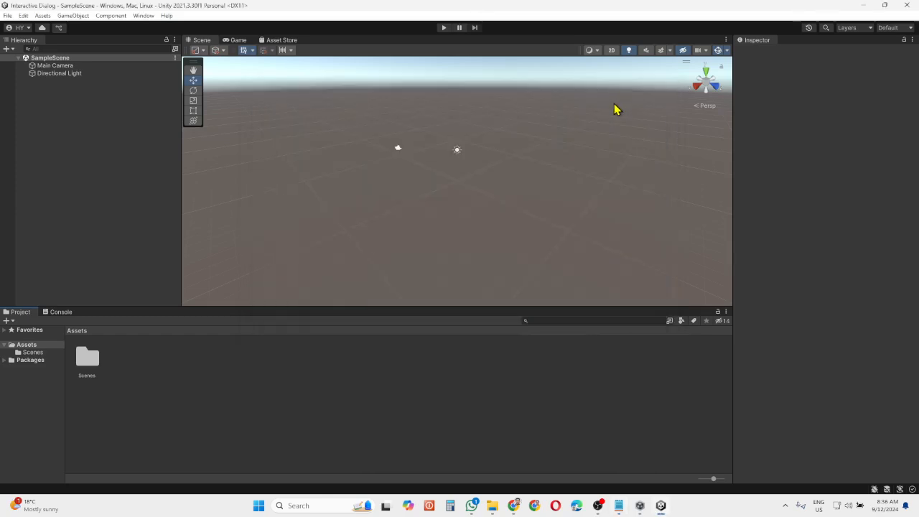
pyautogui.rightClick(87, 154)
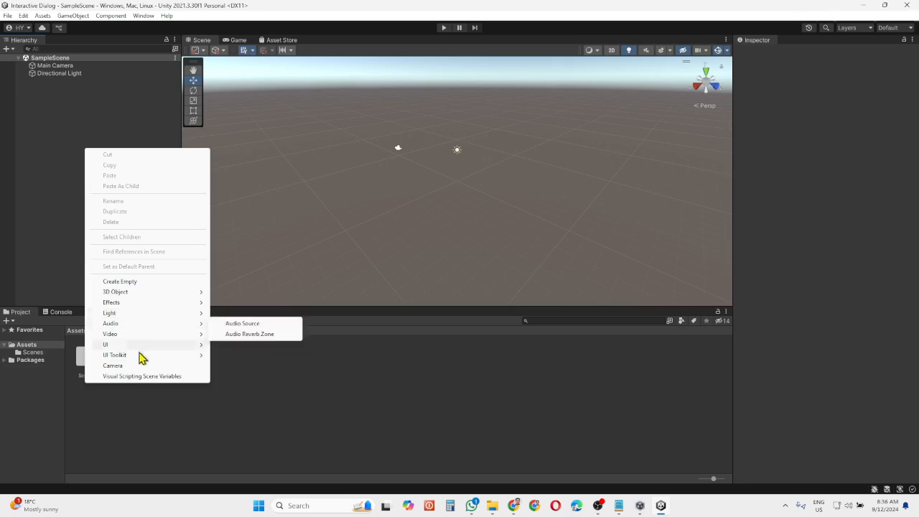
pyautogui.moveTo(153, 294)
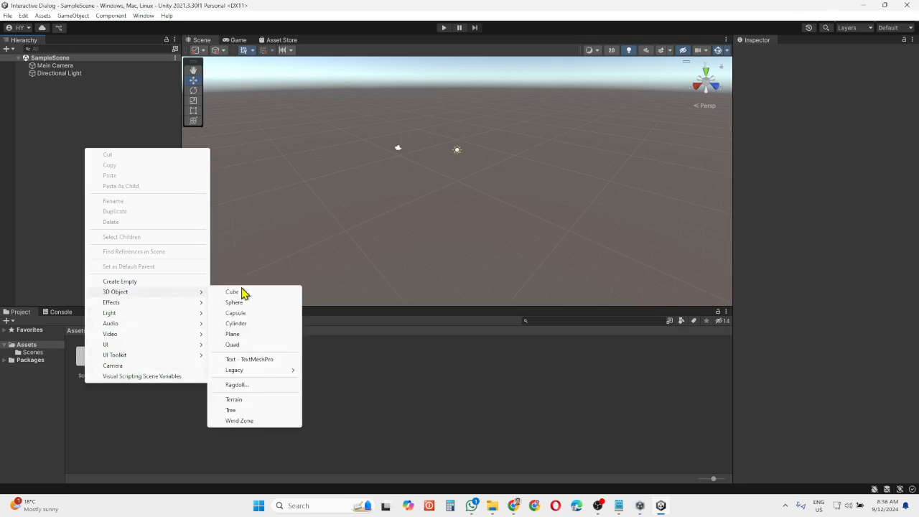
pyautogui.click(248, 334)
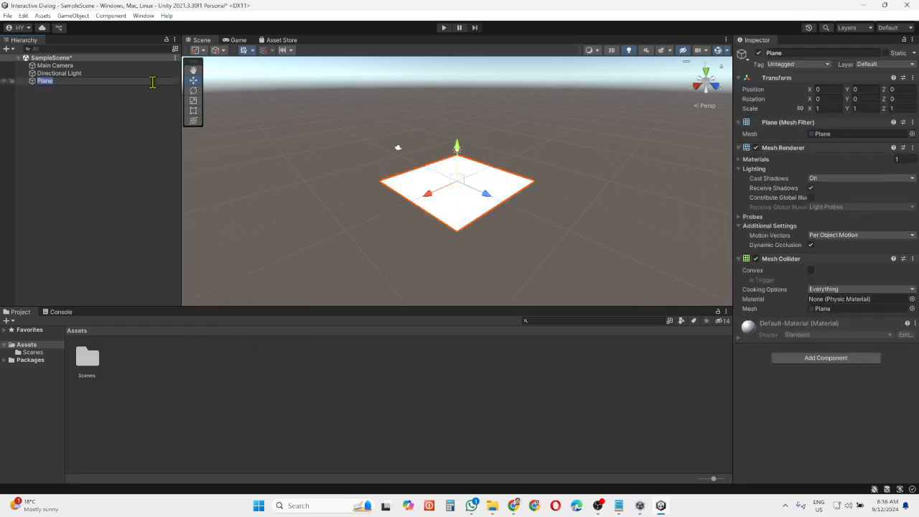
# Set the plane's scale to 3 on both the X and Z axes
pyautogui.click(828, 108)
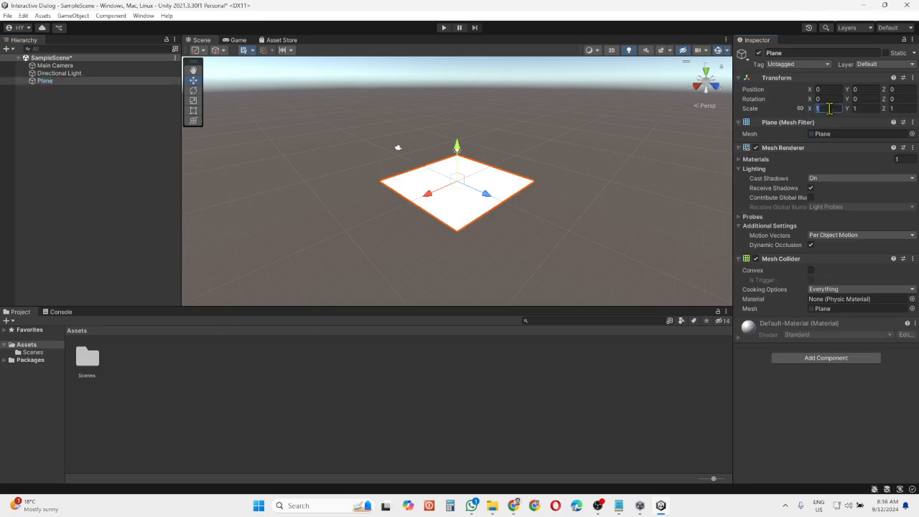
pyautogui.write('3')
pyautogui.press('Tab')
pyautogui.press('Tab')
pyautogui.write('3')
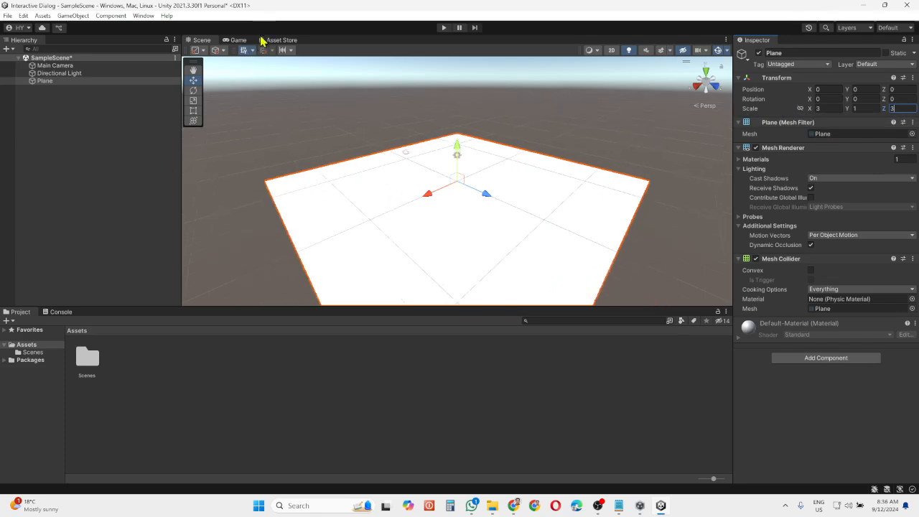
# Dock the Game view beside the Scene view, adjust the view widths, and save the scene
pyautogui.click(240, 42)
pyautogui.moveTo(240, 48); pyautogui.dragTo(632, 159)
pyautogui.moveTo(181, 156); pyautogui.dragTo(99, 171)
pyautogui.moveTo(546, 126); pyautogui.dragTo(413, 148)
pyautogui.scroll(-2, 285, 237)
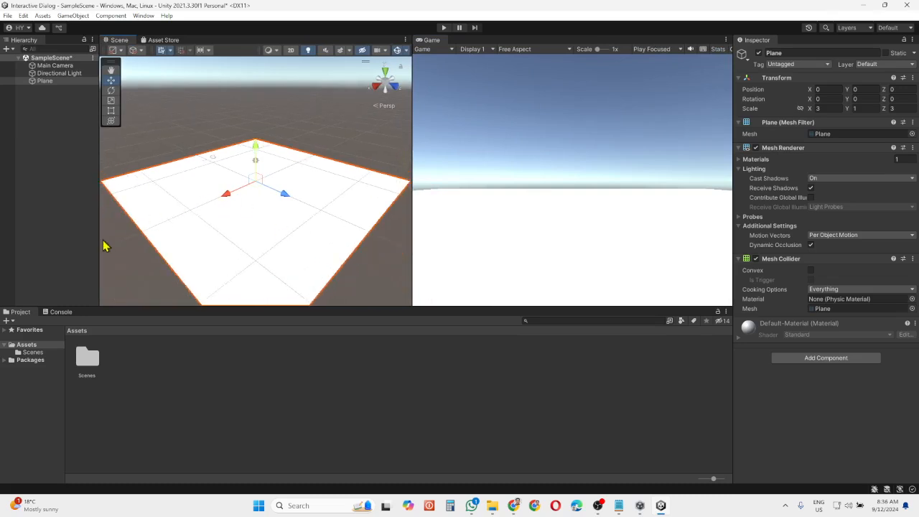
pyautogui.hotkey('ctrl', 's')
# Import the Erika Archer and The Boss models from the DIALOG folder into the project's Assets
pyautogui.hotkey('alt', 'Tab')
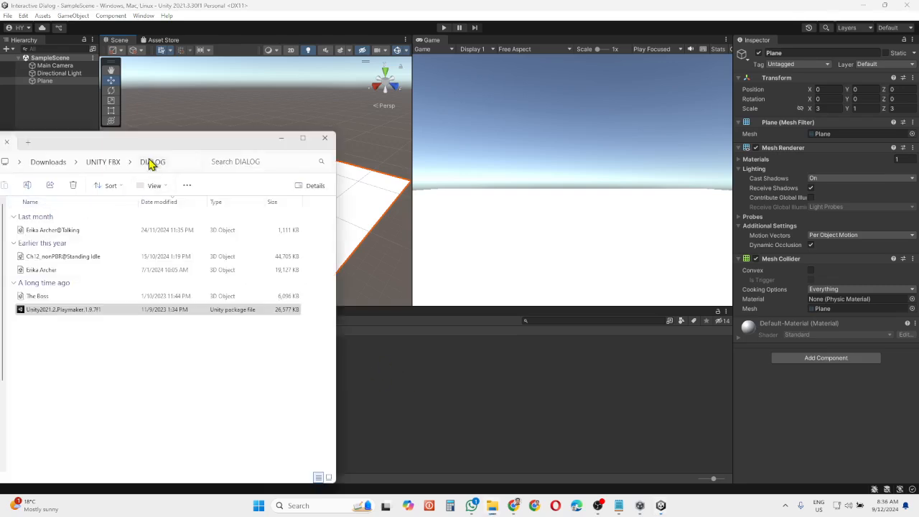
pyautogui.click(36, 298)
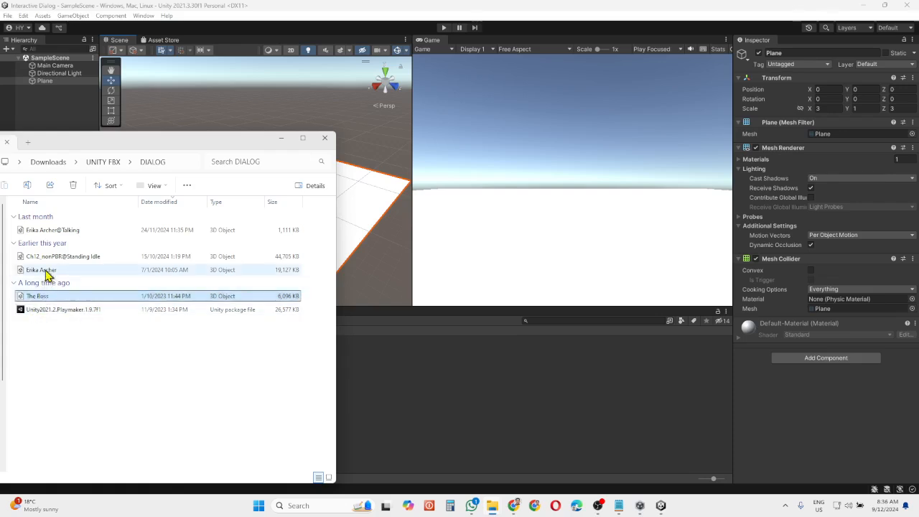
pyautogui.keyDown('ctrl'); pyautogui.click(46, 273); pyautogui.keyUp('ctrl')
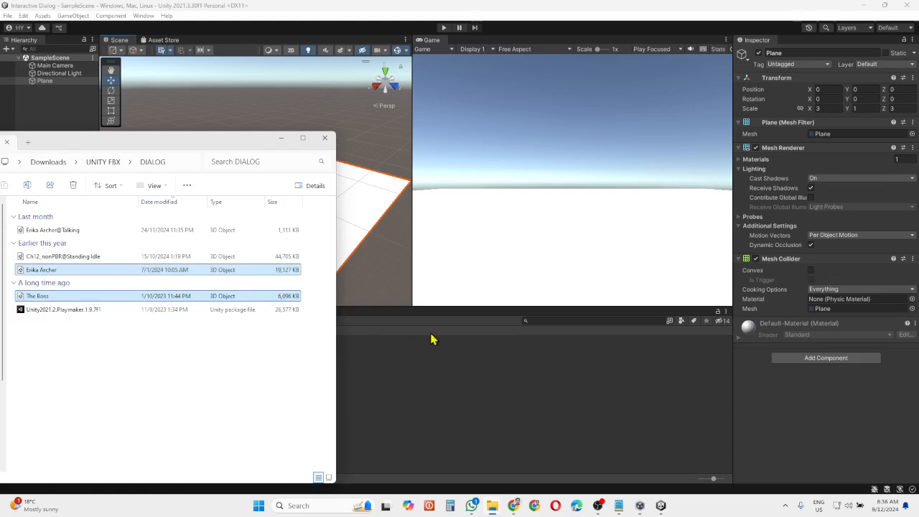
pyautogui.moveTo(428, 414); pyautogui.dragTo(429, 413)
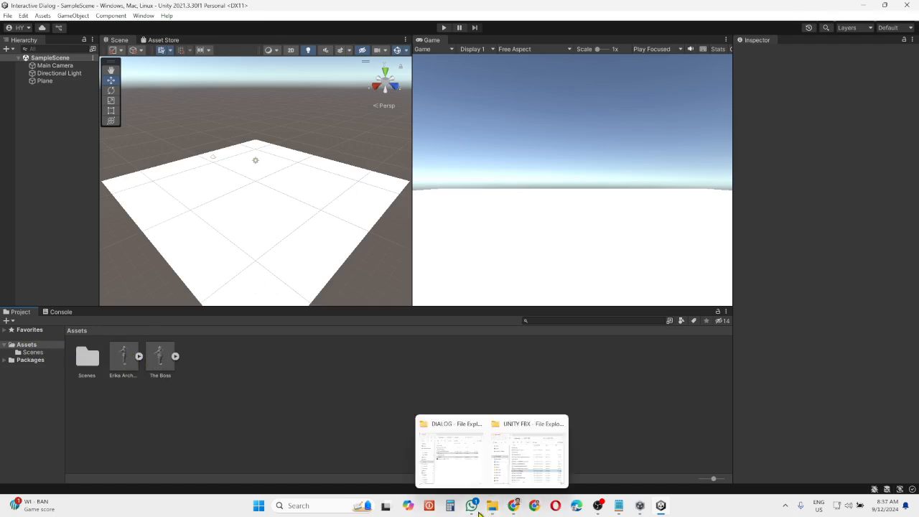
# Import the Ch12_nonPBR@Standing Idle model from the DIALOG folder into Assets and minimise the file window
pyautogui.hotkey('alt', 'Tab')
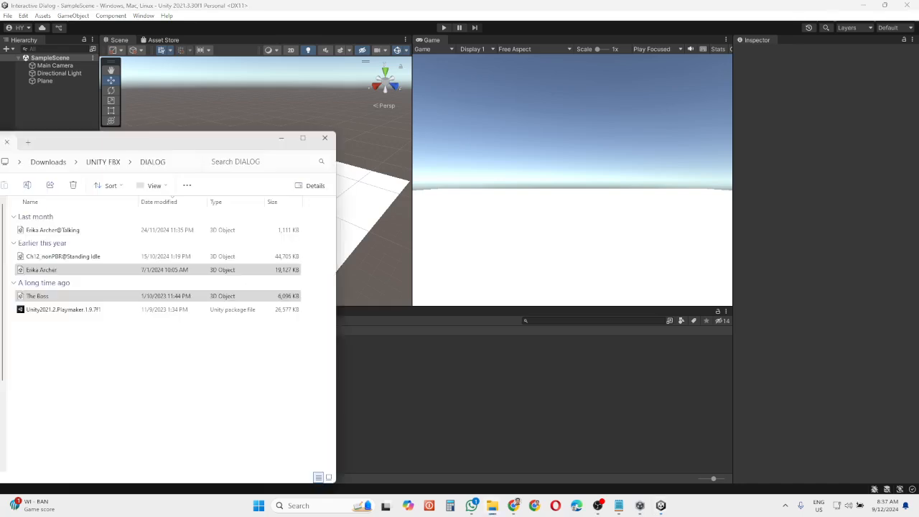
pyautogui.click(77, 259)
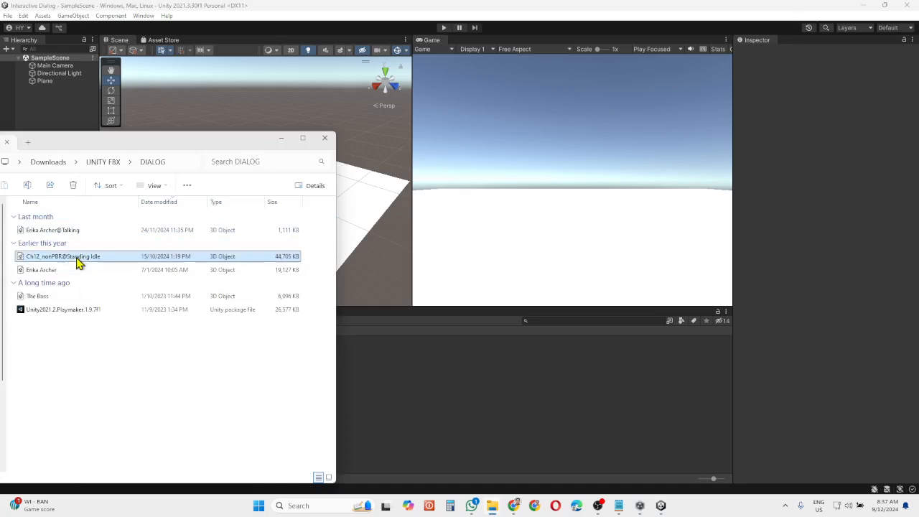
pyautogui.moveTo(77, 260); pyautogui.dragTo(364, 361)
pyautogui.click(281, 138)
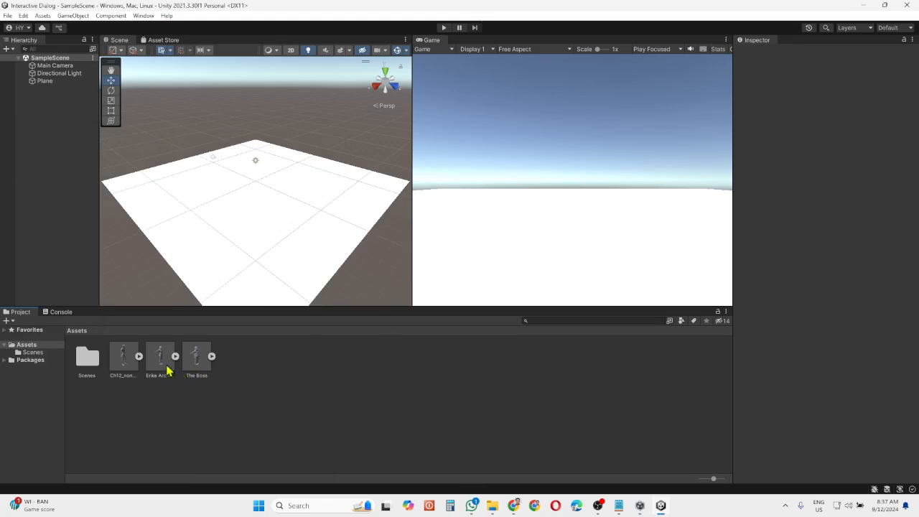
# Set the rig animation type of all three imported models to Humanoid and apply the change
pyautogui.click(121, 365)
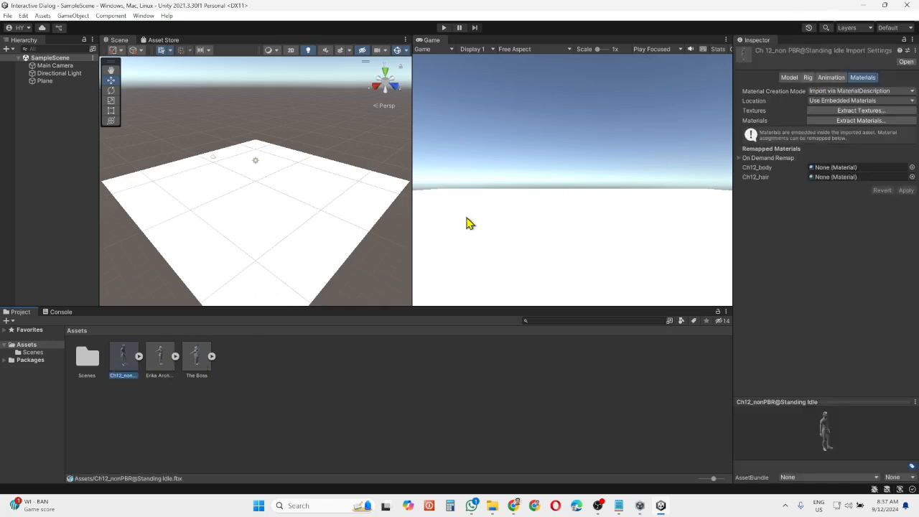
pyautogui.keyDown('ctrl'); pyautogui.click(158, 365); pyautogui.keyUp('ctrl')
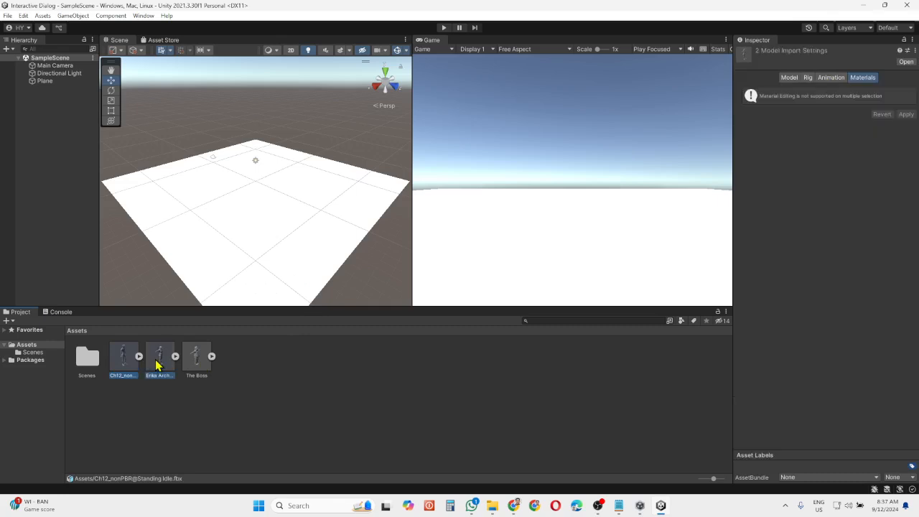
pyautogui.keyDown('ctrl'); pyautogui.click(192, 363); pyautogui.keyUp('ctrl')
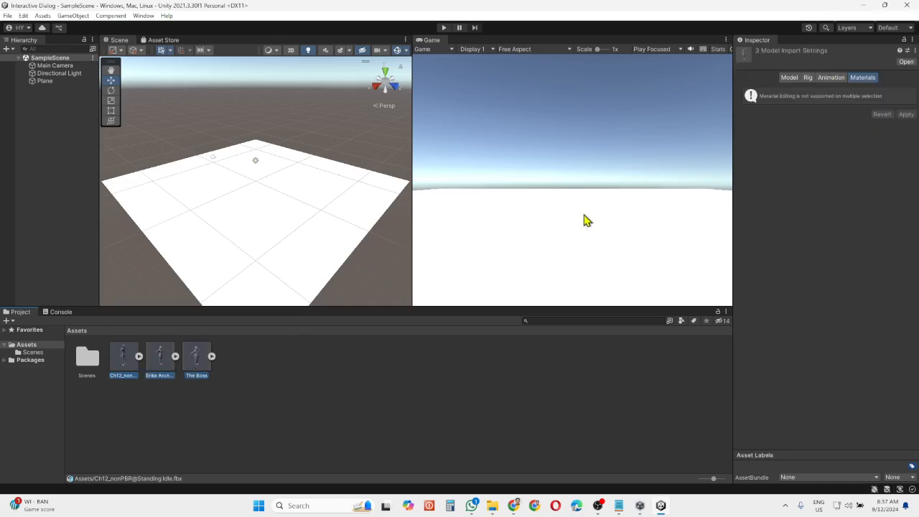
pyautogui.click(808, 78)
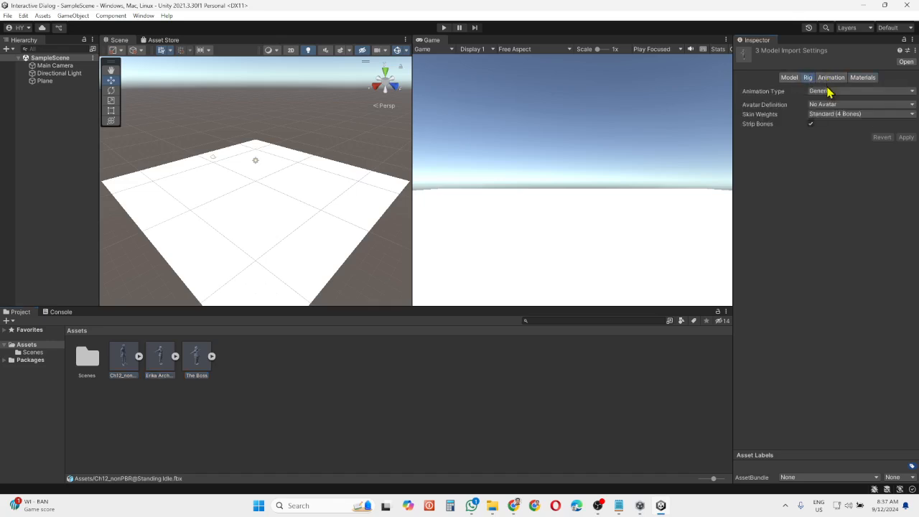
pyautogui.click(833, 94)
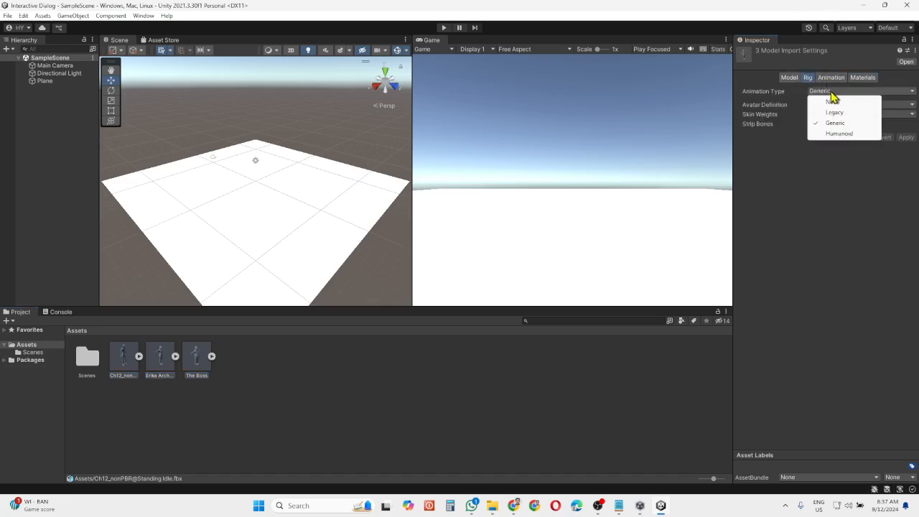
pyautogui.click(839, 134)
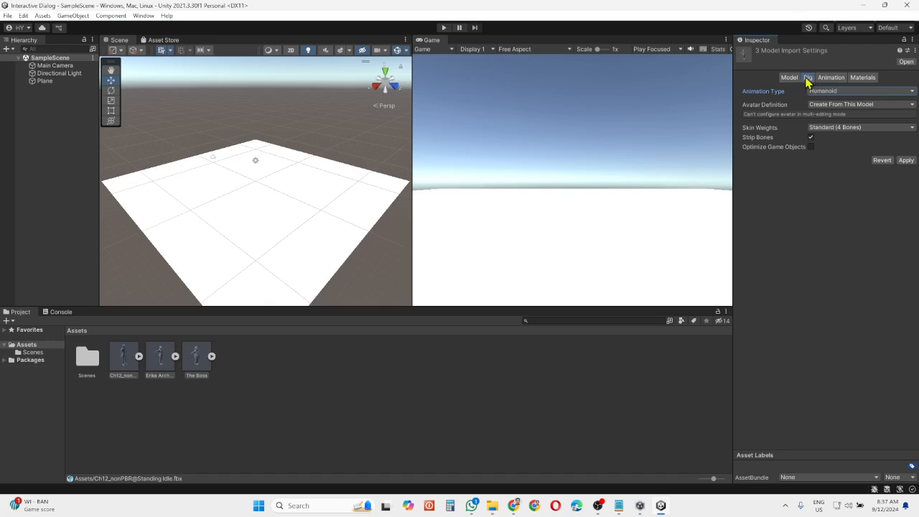
pyautogui.click(906, 160)
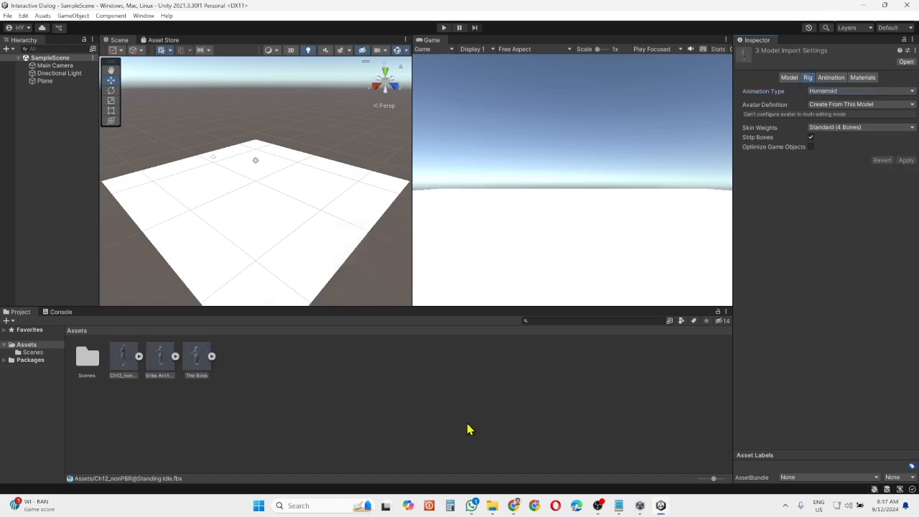
pyautogui.click(247, 439)
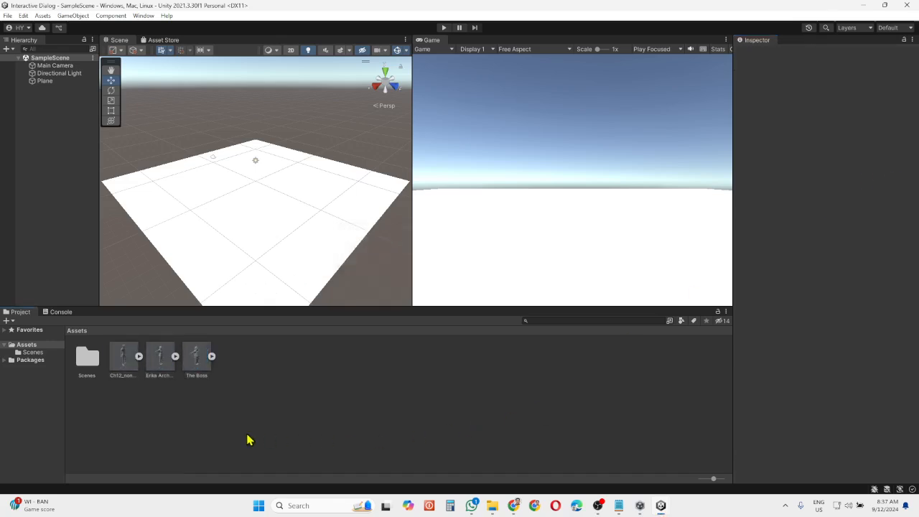
# Place the Erika Archer and The Boss models together on the plane in the scene
pyautogui.click(159, 363)
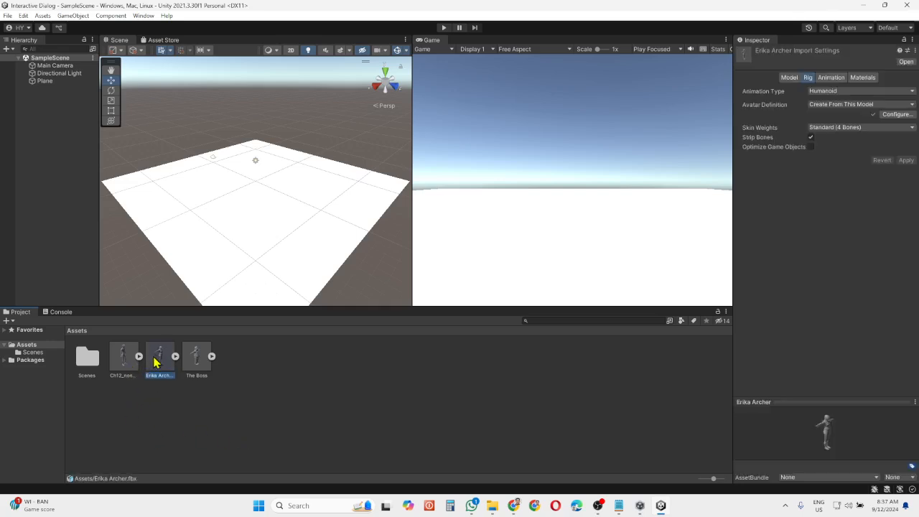
pyautogui.keyDown('ctrl'); pyautogui.click(194, 362); pyautogui.keyUp('ctrl')
pyautogui.moveTo(162, 359); pyautogui.dragTo(258, 244)
pyautogui.click(194, 257)
pyautogui.click(240, 212)
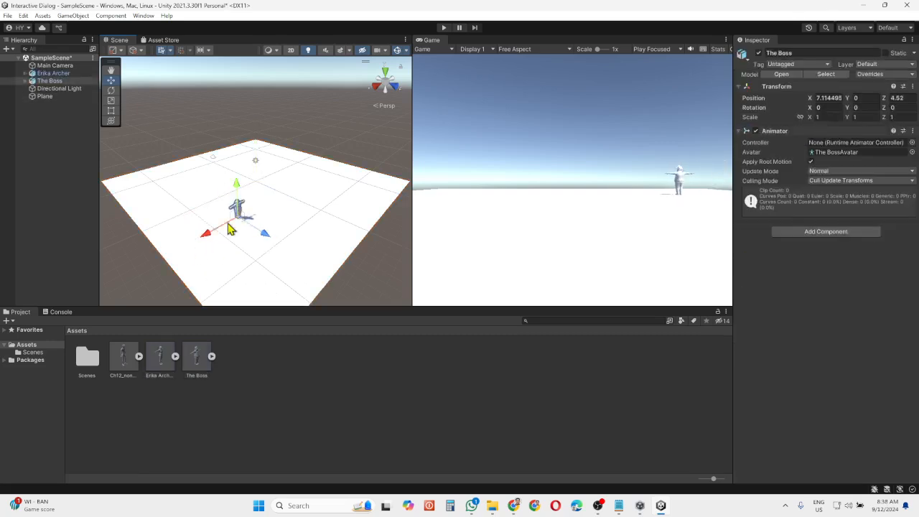
# Move Erika Archer away from The Boss along the Z axis to about -0.94, and inspect both characters up close
pyautogui.click(57, 74)
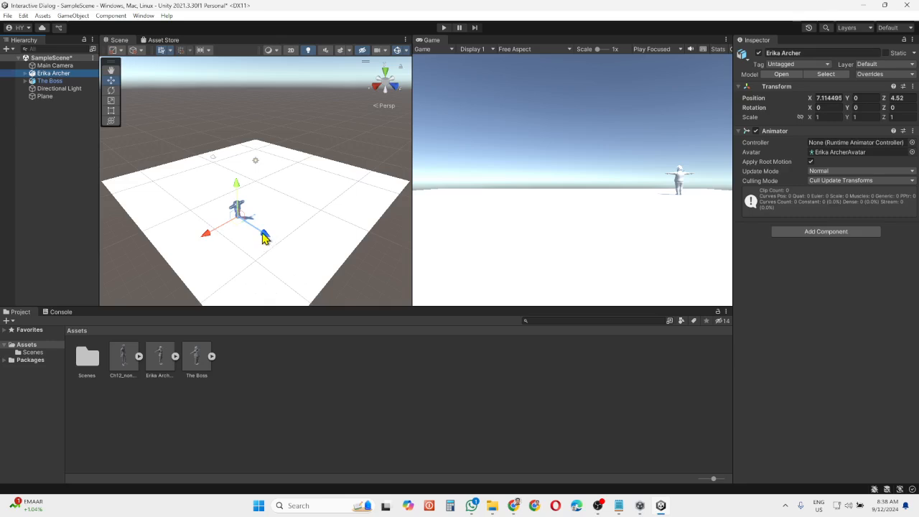
pyautogui.moveTo(259, 234); pyautogui.dragTo(234, 211)
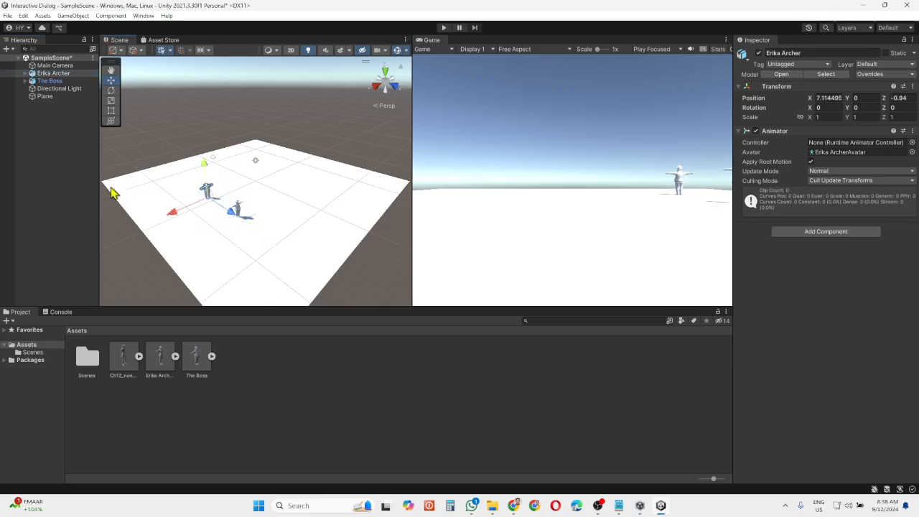
pyautogui.click(57, 82)
pyautogui.scroll(3, 235, 255)
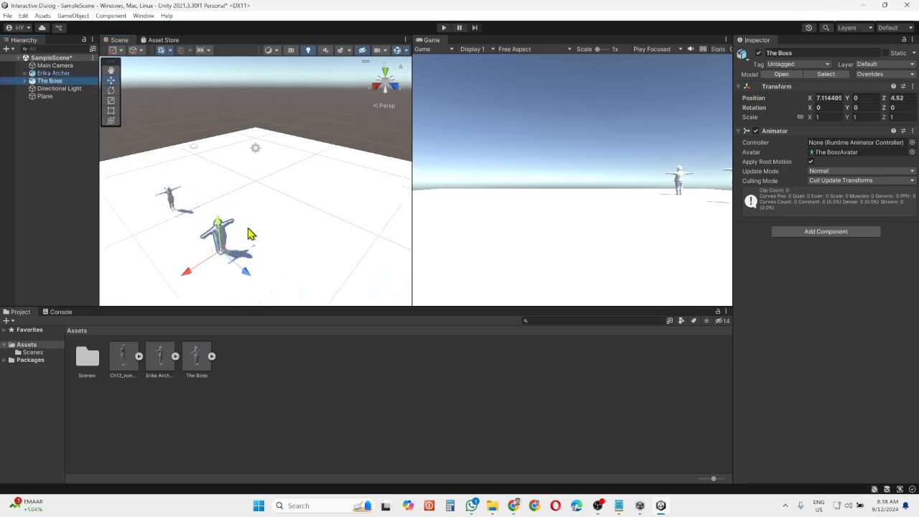
pyautogui.moveTo(247, 228); pyautogui.dragTo(256, 209, button='middle')
pyautogui.scroll(1, 226, 220)
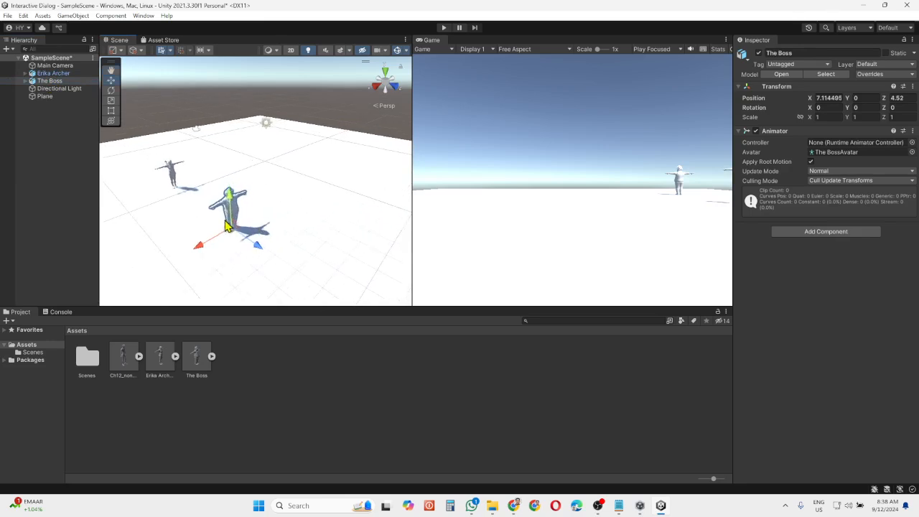
pyautogui.moveTo(199, 230); pyautogui.dragTo(223, 228, button='middle')
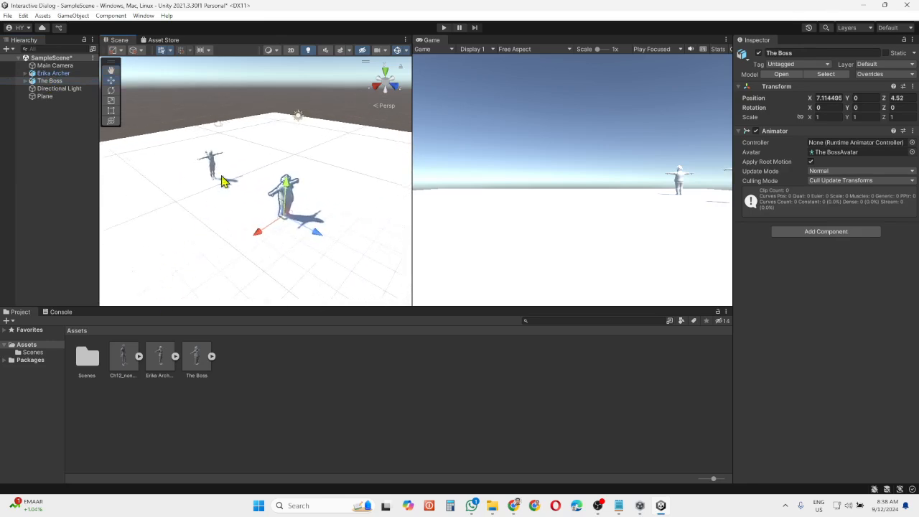
pyautogui.scroll(2, 221, 157)
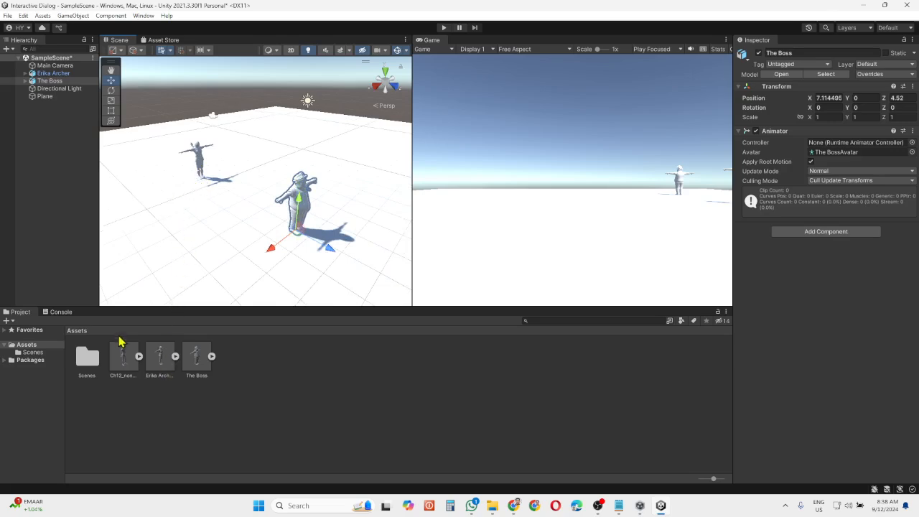
# Extract the Erika Archer model's textures into a new folder named textures inside Assets
pyautogui.click(161, 359)
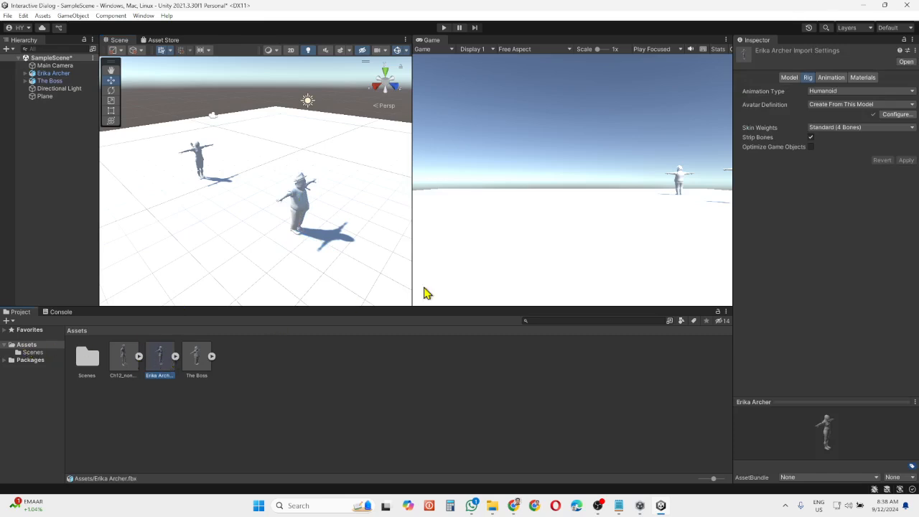
pyautogui.click(862, 78)
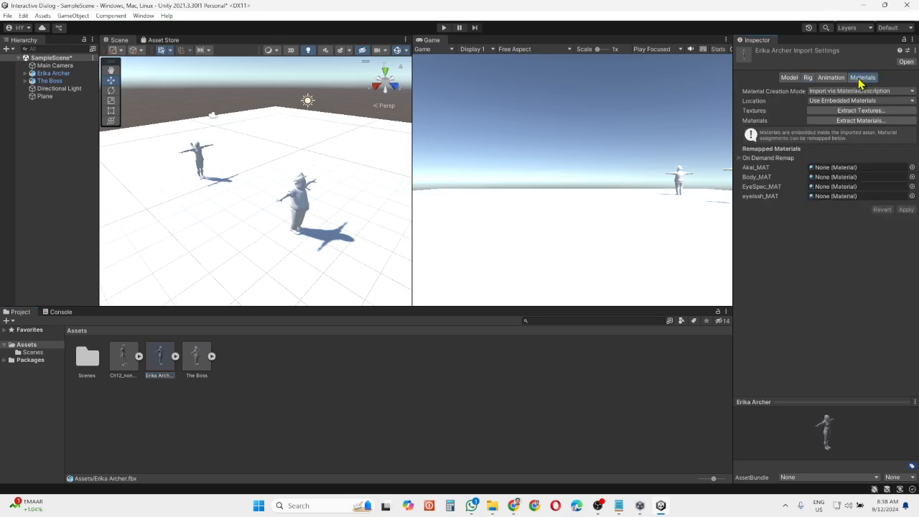
pyautogui.click(881, 111)
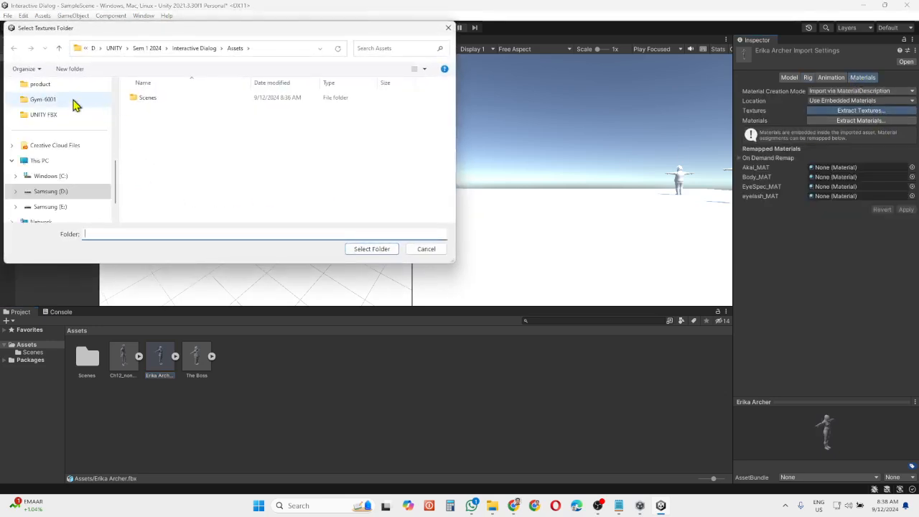
pyautogui.click(70, 69)
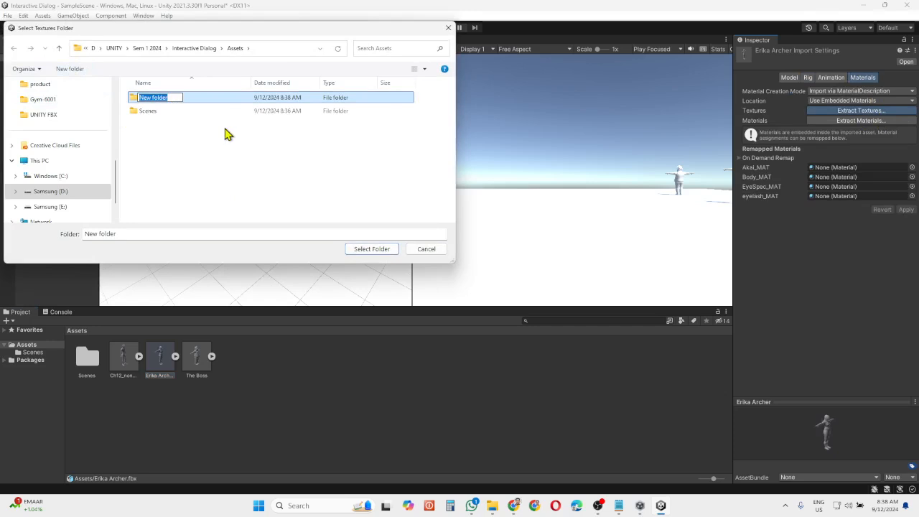
pyautogui.write('textures')
pyautogui.press('Return')
pyautogui.click(367, 253)
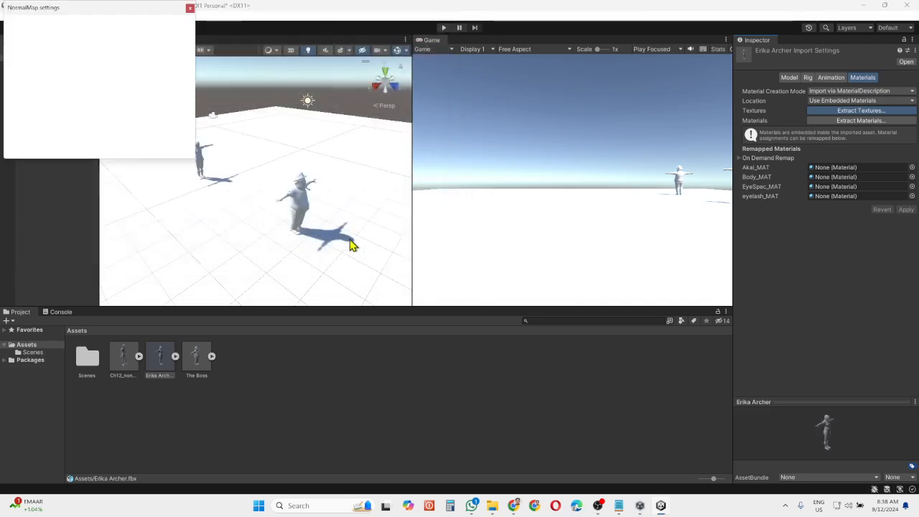
# Fix the normal map import settings for Erika Archer's extracted textures
pyautogui.click(149, 150)
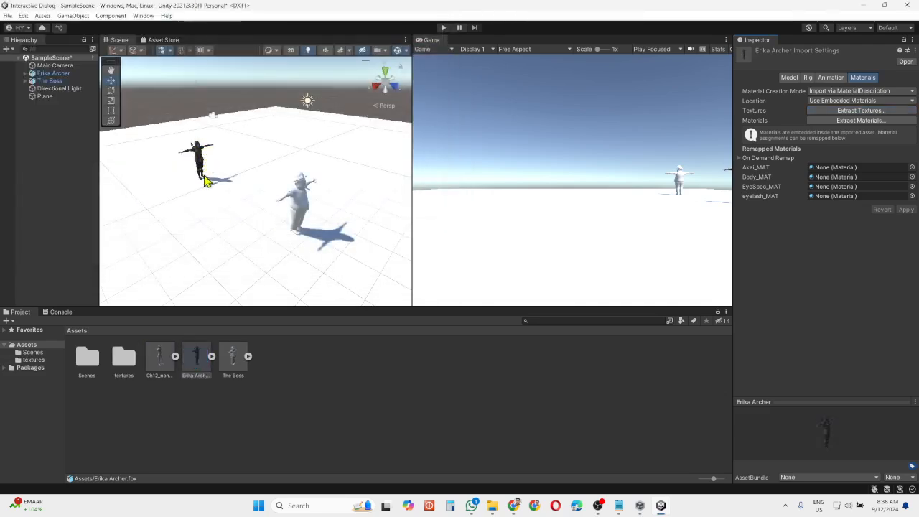
pyautogui.scroll(3, 203, 173)
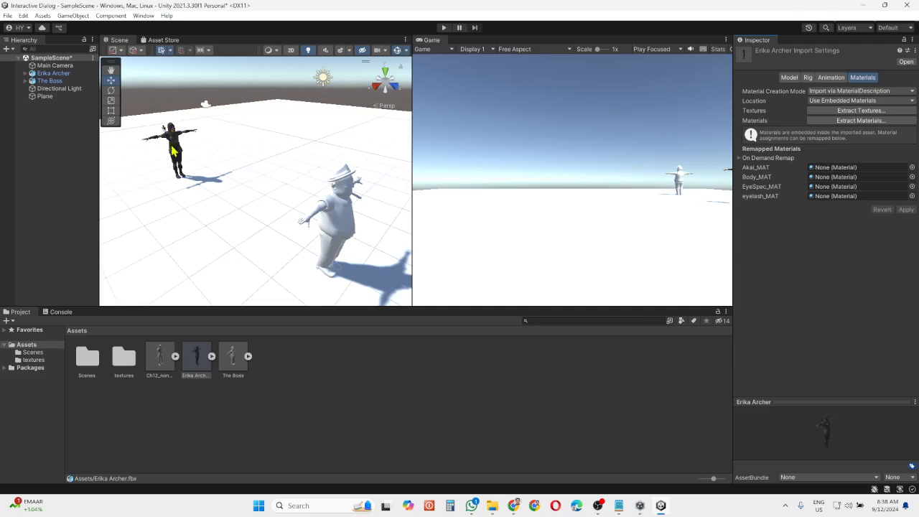
# Extract The Boss model's textures into the existing textures folder and fix the import settings of its normal map, Boss_normal.png
pyautogui.click(234, 359)
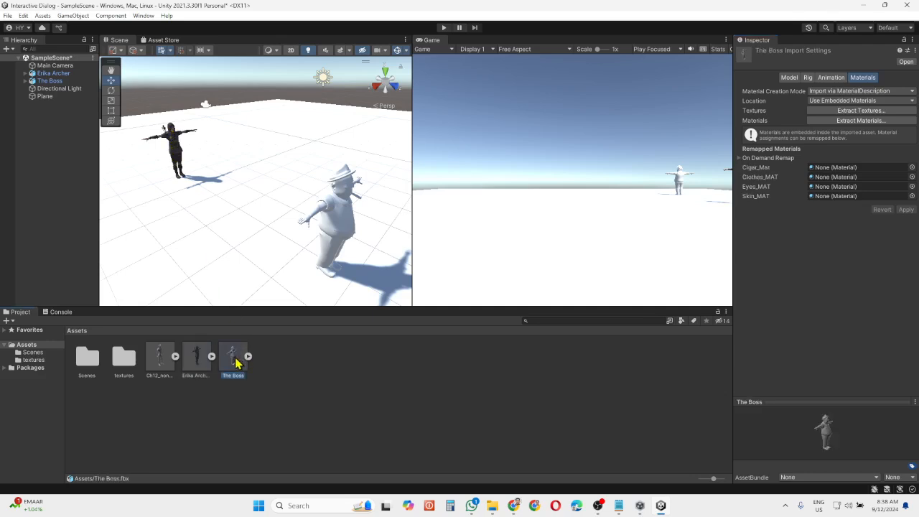
pyautogui.click(861, 112)
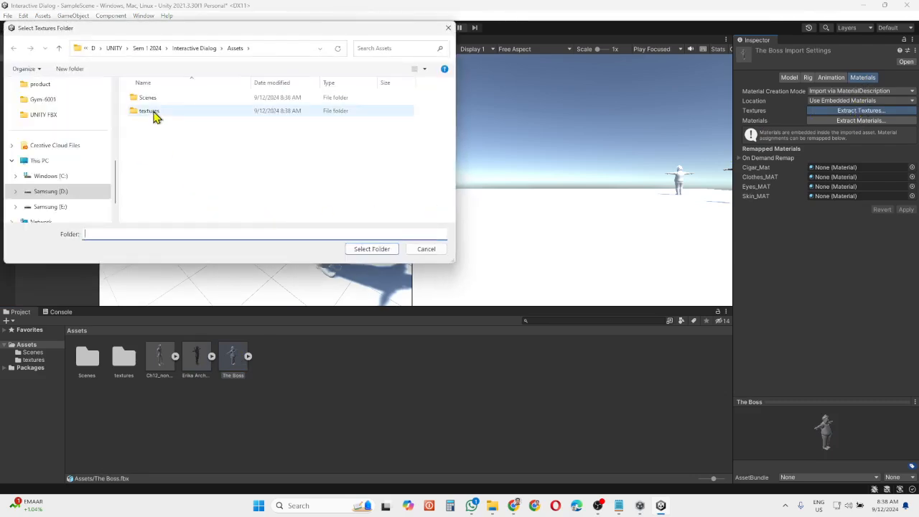
pyautogui.click(151, 112)
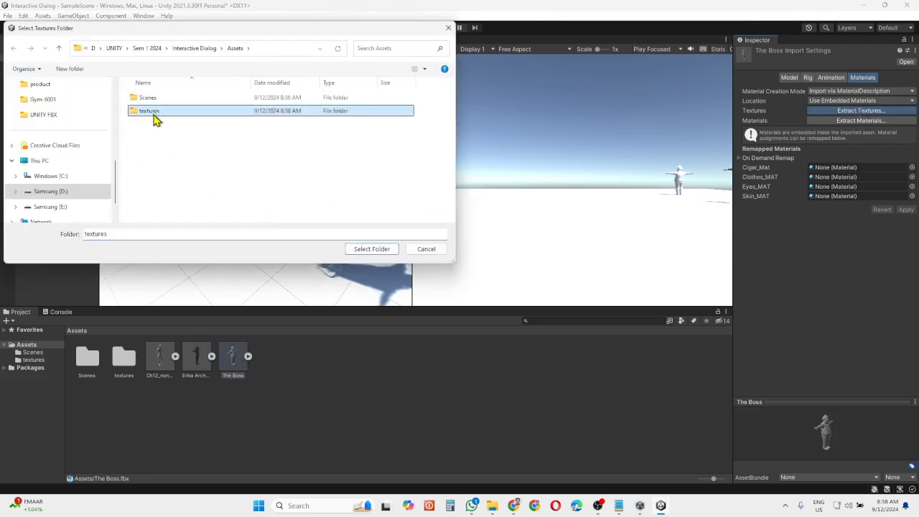
pyautogui.click(370, 250)
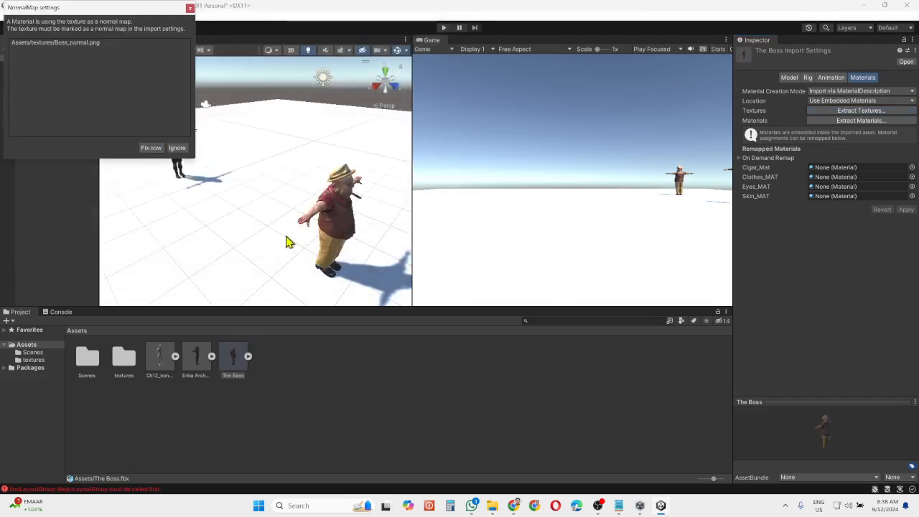
pyautogui.click(147, 148)
pyautogui.scroll(-3, 319, 224)
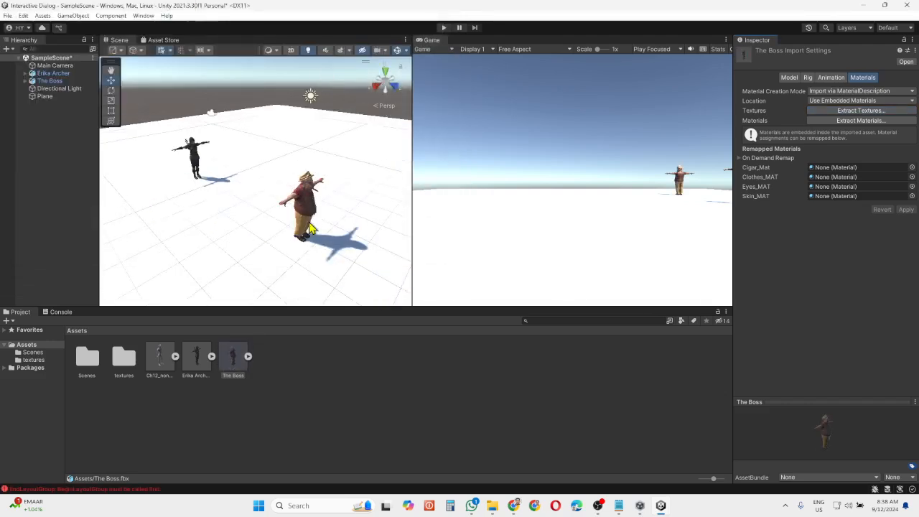
# Move Erika Archer along the Z axis to about 1.53, closer to The Boss
pyautogui.click(61, 74)
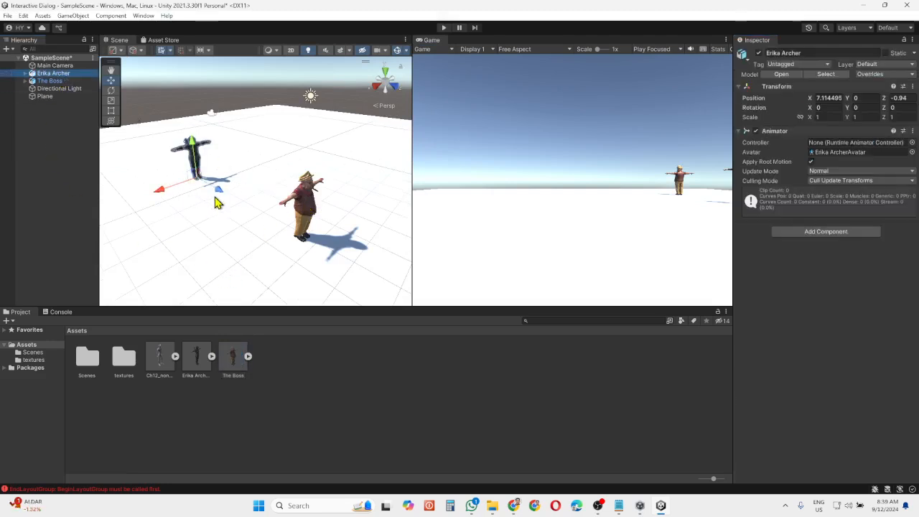
pyautogui.moveTo(220, 195); pyautogui.dragTo(242, 219)
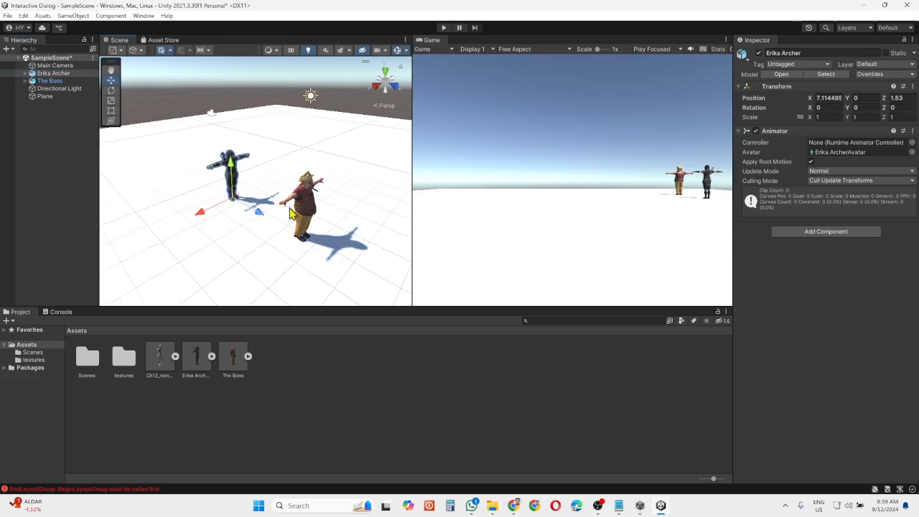
# Open the Package Manager, show the packages from My Assets and load the rest of the list
pyautogui.click(145, 16)
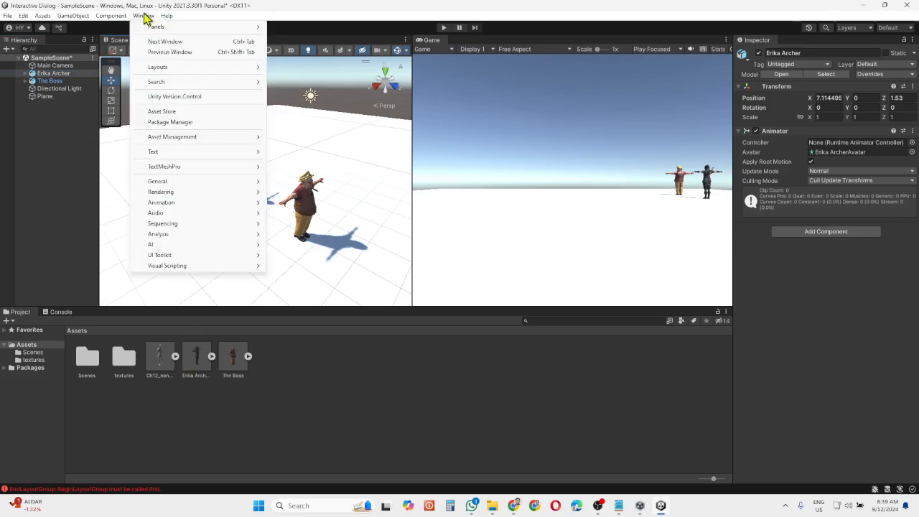
pyautogui.click(171, 122)
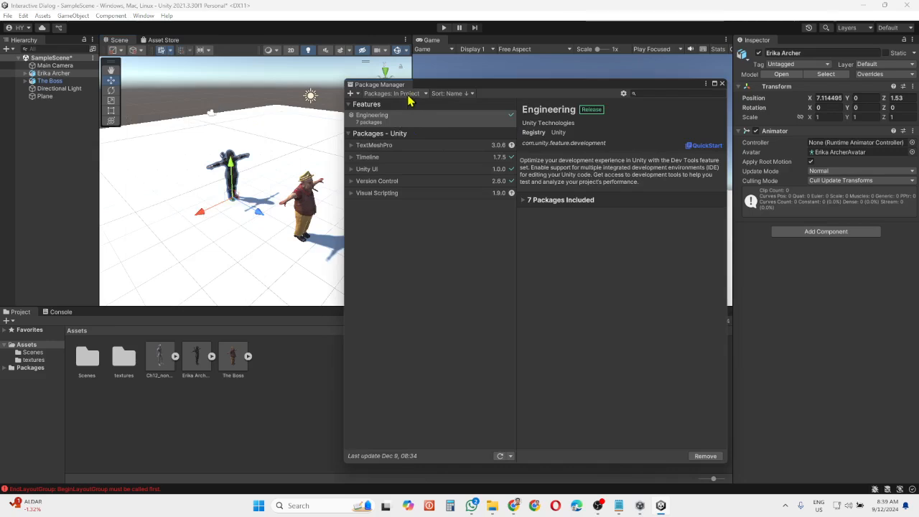
pyautogui.click(408, 94)
pyautogui.click(404, 131)
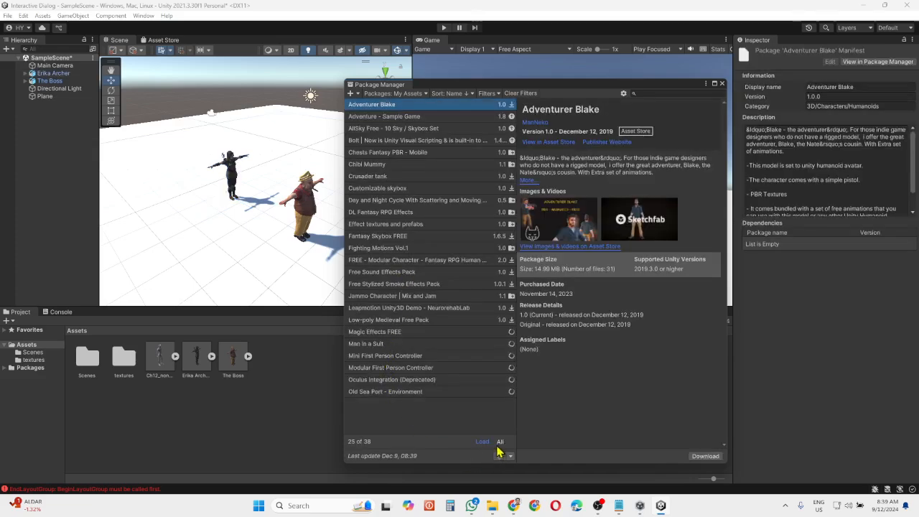
pyautogui.click(482, 443)
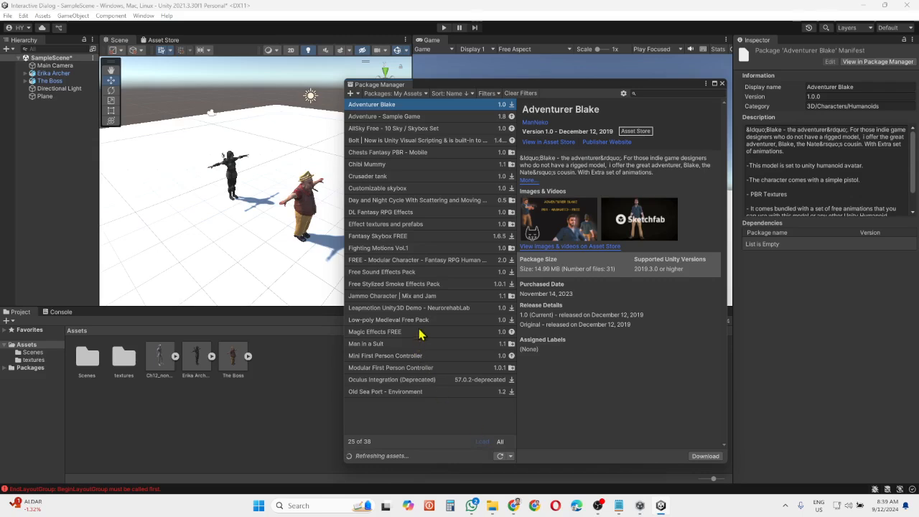
# Import the complete Third Person Controller - Basic Locomotion FREE package into the project and close the Package Manager
pyautogui.scroll(-3, 429, 370)
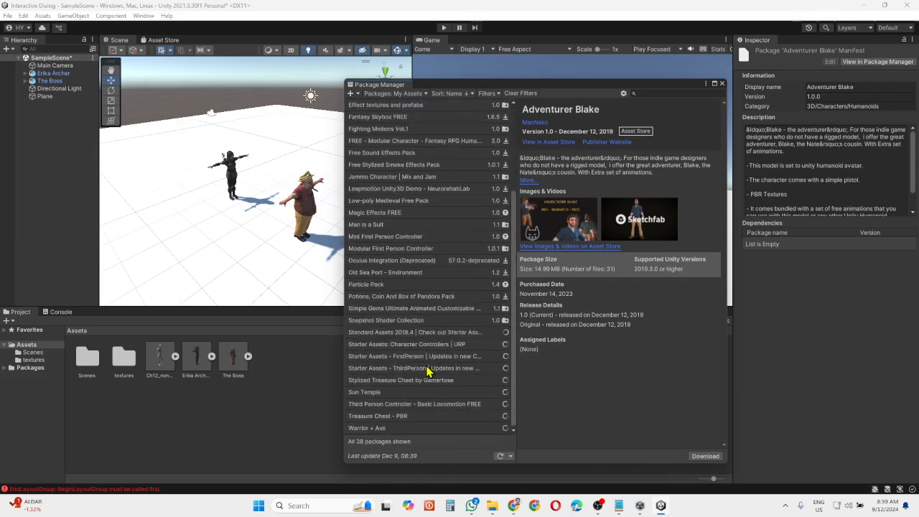
pyautogui.click(366, 404)
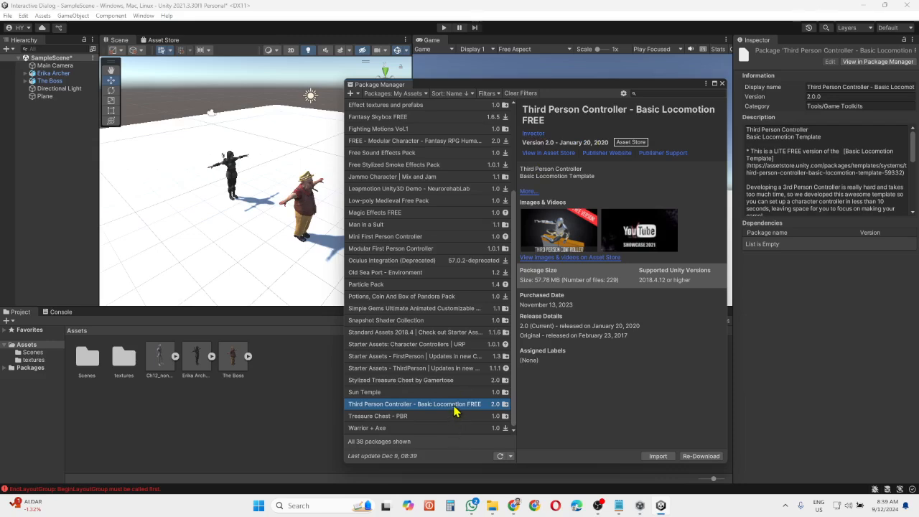
pyautogui.click(655, 456)
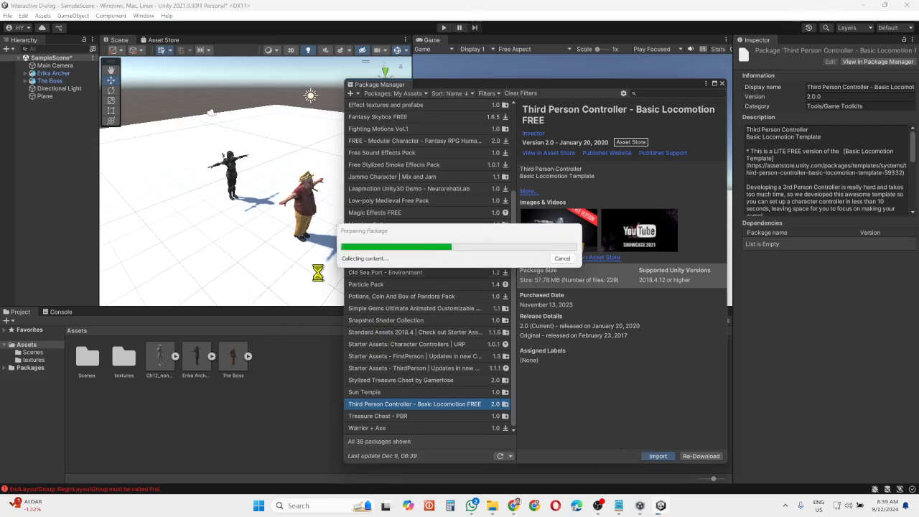
pyautogui.click(301, 374)
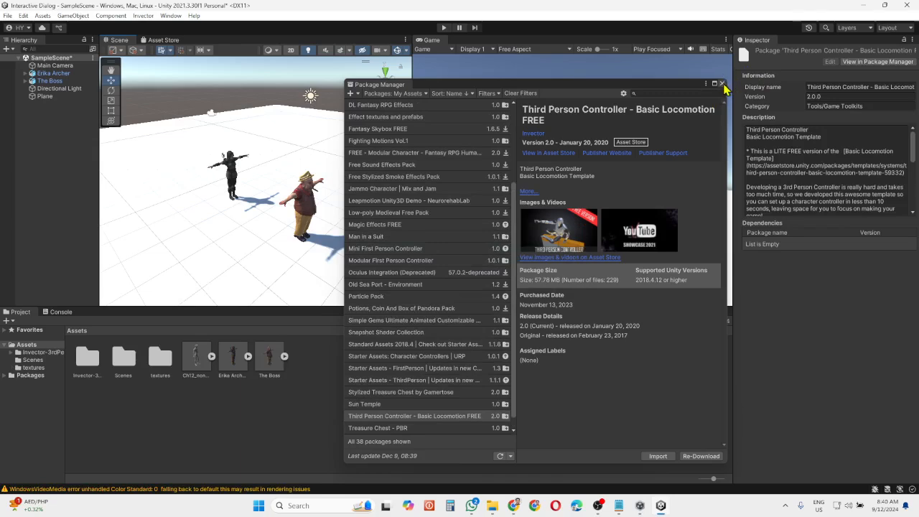
pyautogui.click(722, 84)
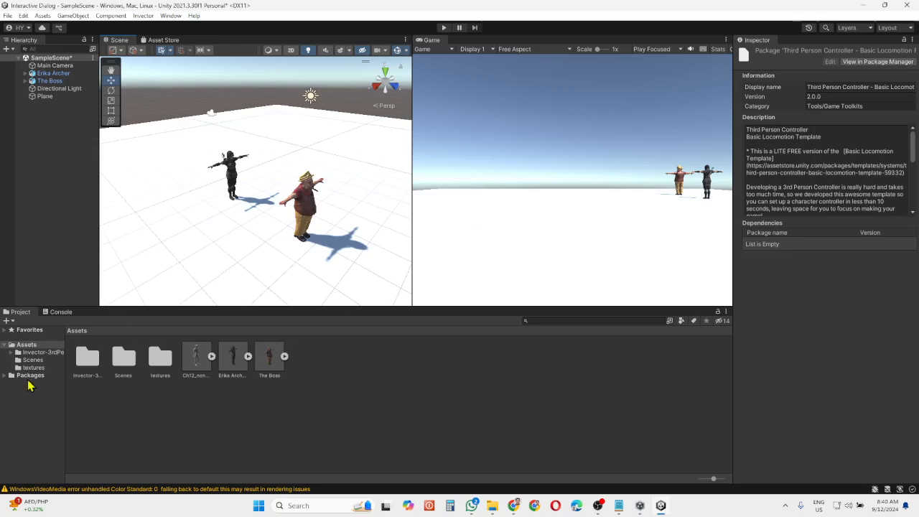
# Add the ThirdPersonController_LITE and vThirdPersonCamera_LITE prefabs from the Invector Prefabs folder to the scene
pyautogui.click(36, 353)
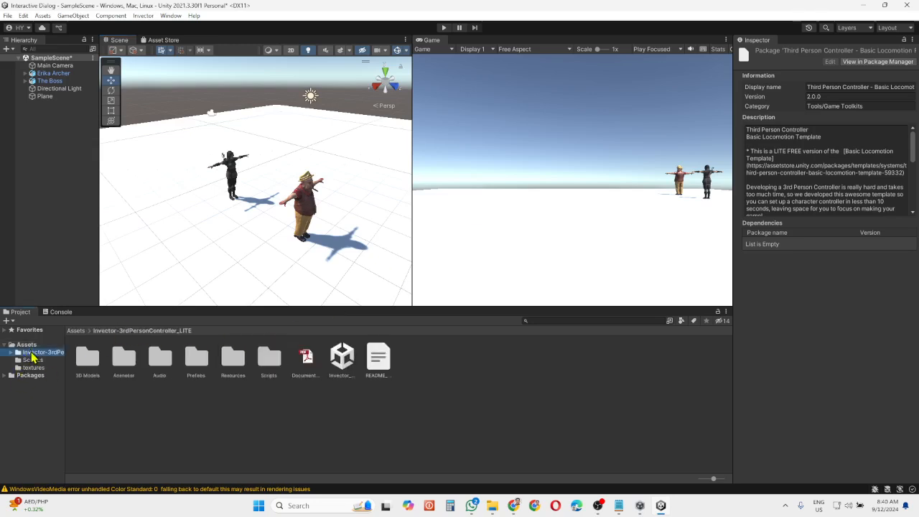
pyautogui.doubleClick(188, 364)
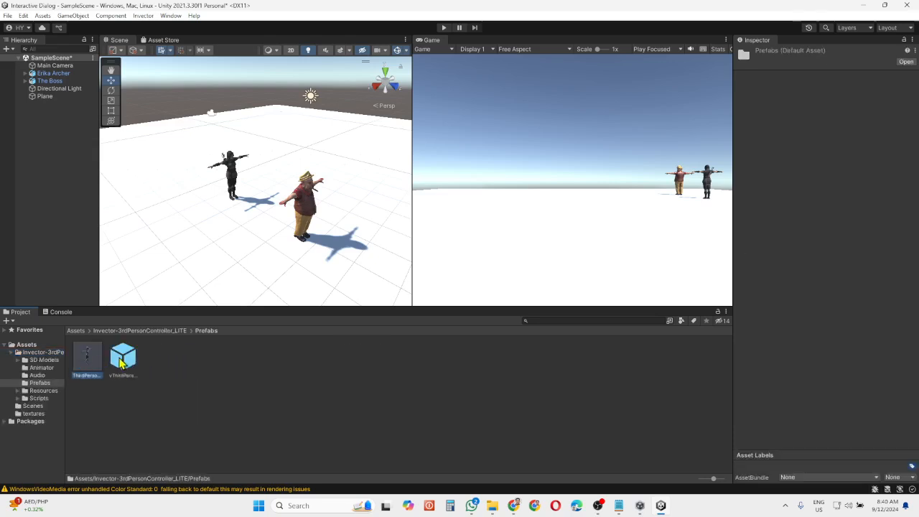
pyautogui.keyDown('shift'); pyautogui.click(122, 359); pyautogui.keyUp('shift')
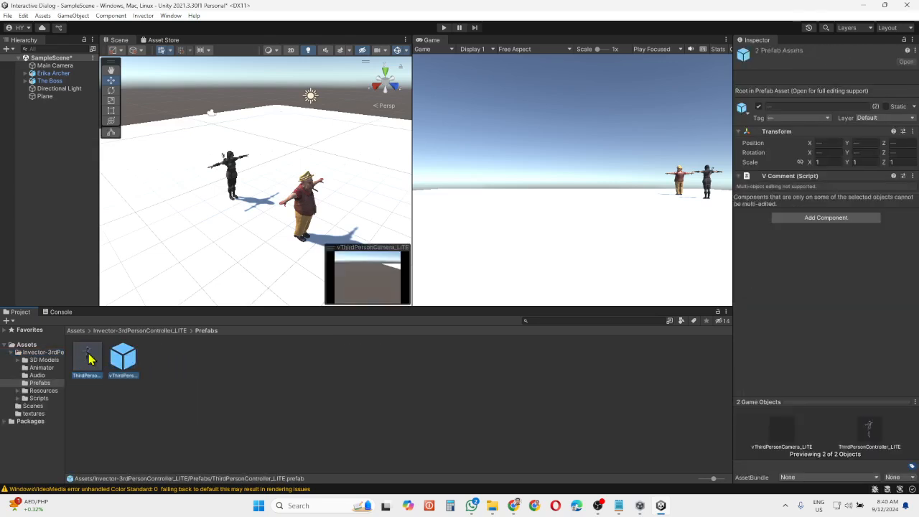
pyautogui.moveTo(89, 359); pyautogui.dragTo(86, 297)
pyautogui.moveTo(41, 135); pyautogui.dragTo(41, 137)
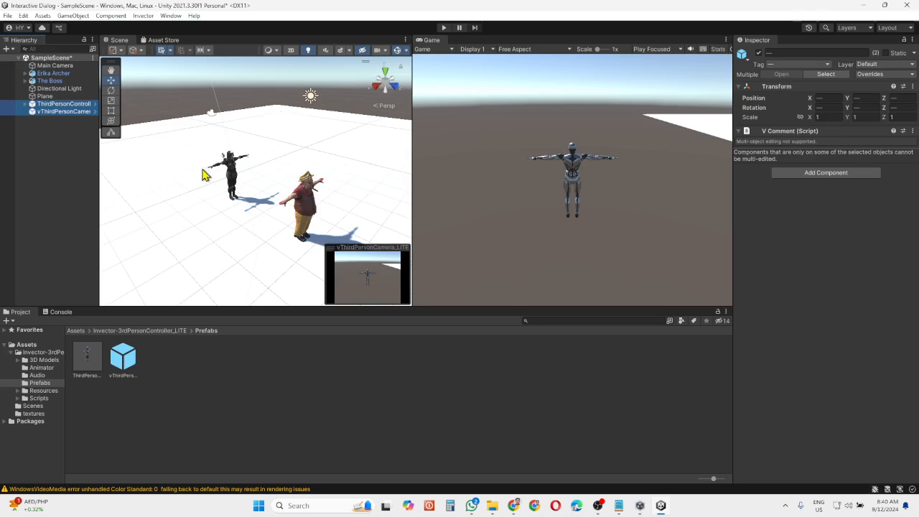
# Reset the Transform of ThirdPersonController_LITE so it sits at the scene origin
pyautogui.click(63, 104)
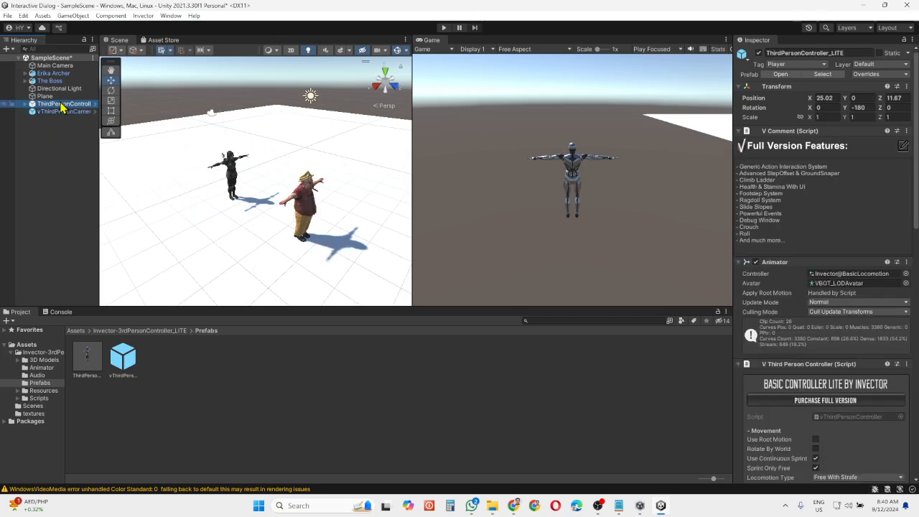
pyautogui.doubleClick(63, 104)
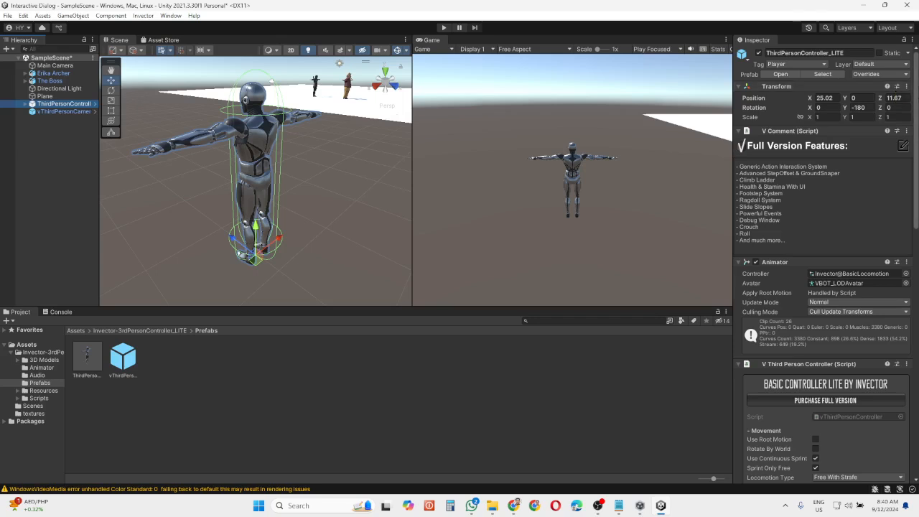
pyautogui.click(908, 86)
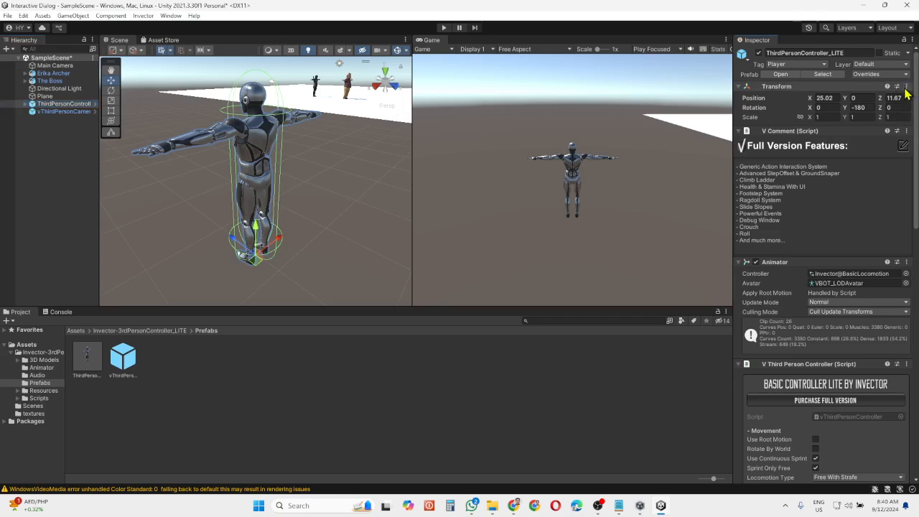
pyautogui.click(906, 87)
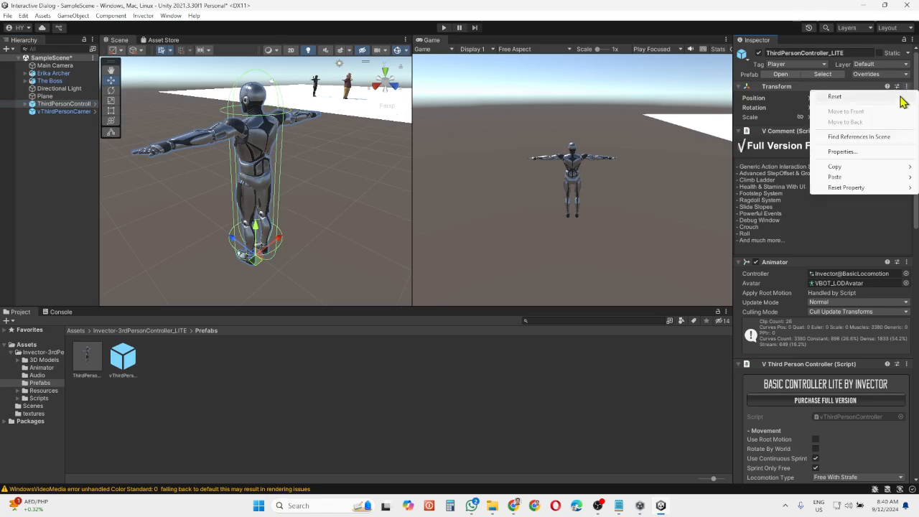
pyautogui.click(891, 98)
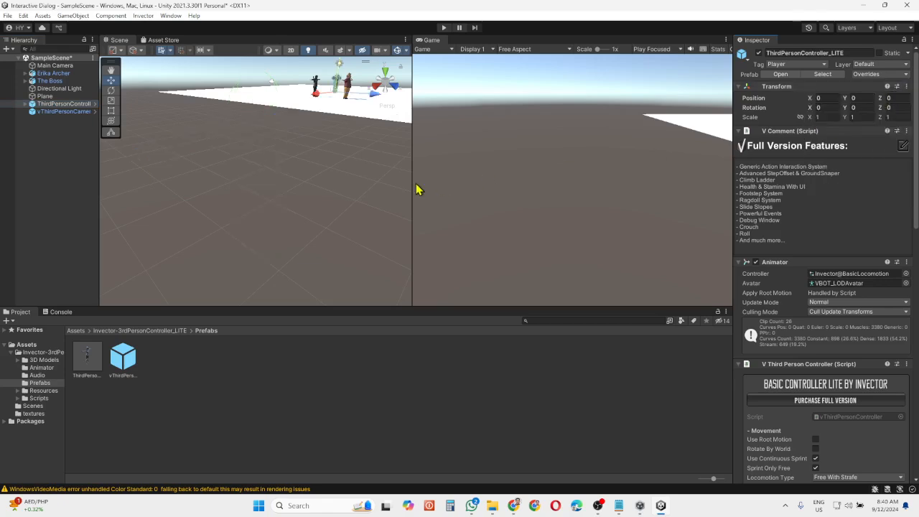
# Move Erika Archer along the X axis to about 4.37, closer to the third-person controller
pyautogui.doubleClick(65, 104)
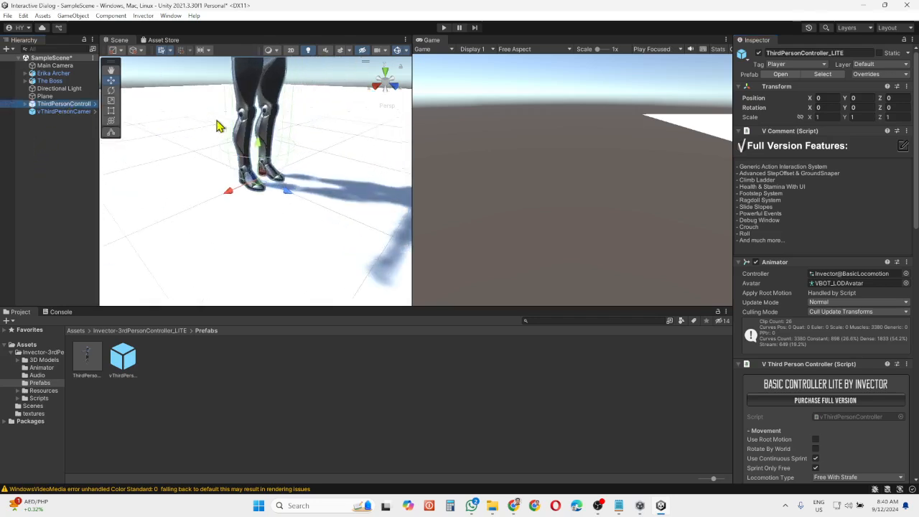
pyautogui.scroll(-5, 296, 186)
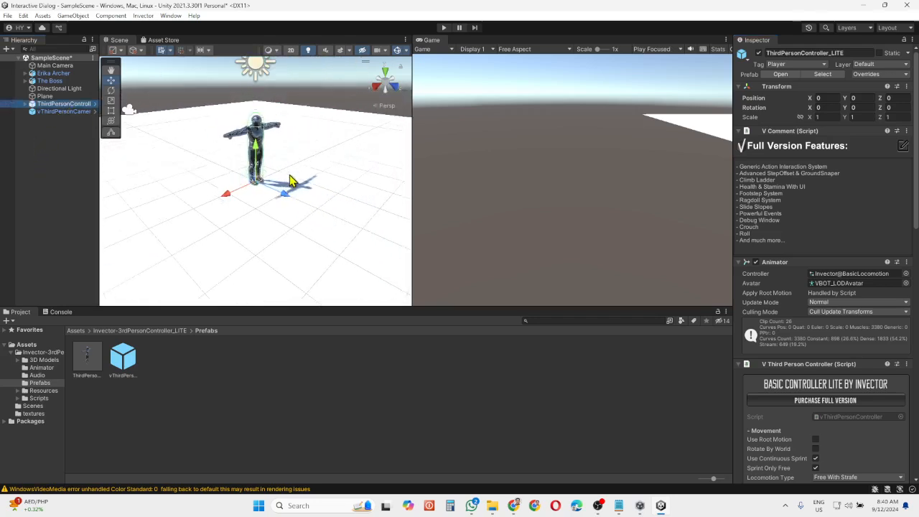
pyautogui.scroll(-2, 288, 185)
pyautogui.scroll(-4, 227, 198)
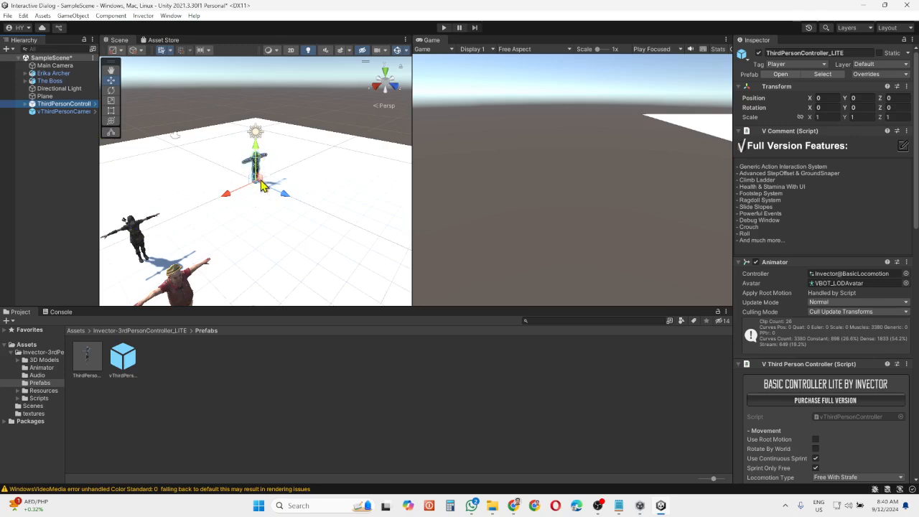
pyautogui.click(130, 235)
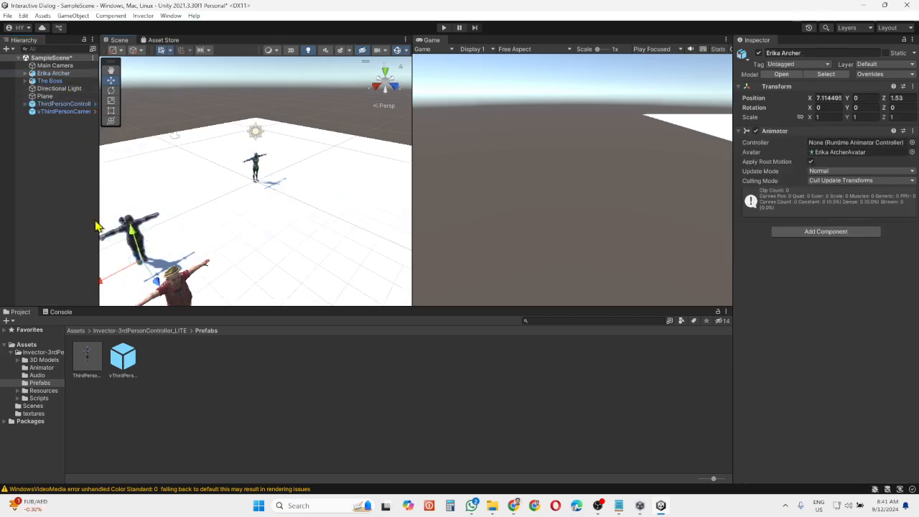
pyautogui.moveTo(198, 245); pyautogui.dragTo(208, 231, button='middle')
pyautogui.moveTo(119, 258); pyautogui.dragTo(187, 225)
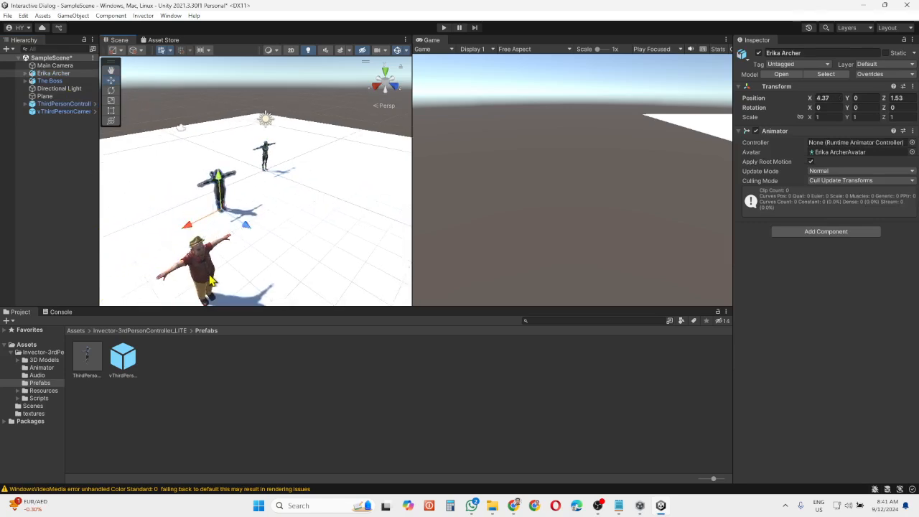
# Make Erika Archer a child of ThirdPersonController_LITE in the hierarchy and keep her selected
pyautogui.click(51, 75)
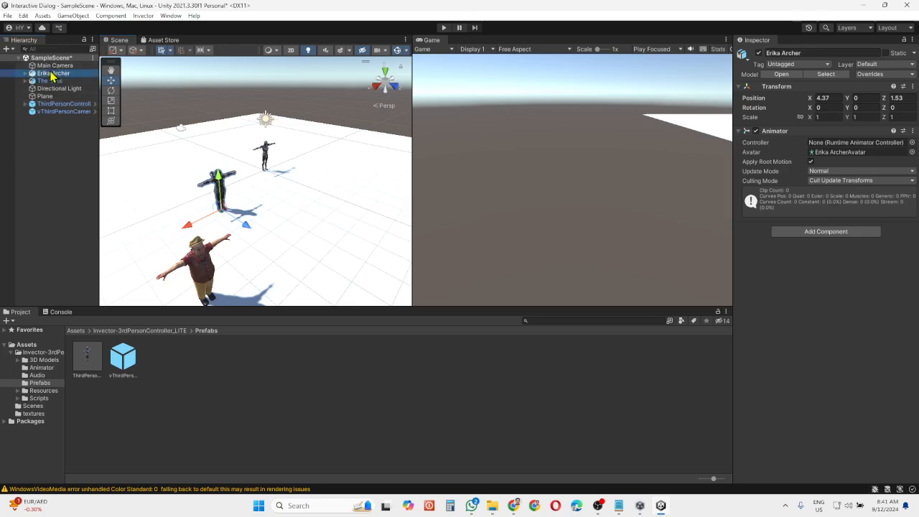
pyautogui.moveTo(52, 74); pyautogui.dragTo(56, 105)
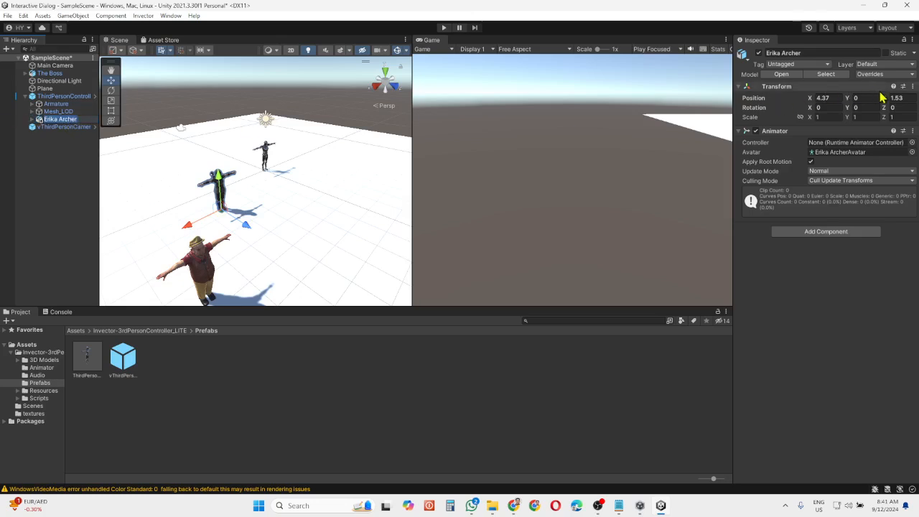
pyautogui.click(43, 120)
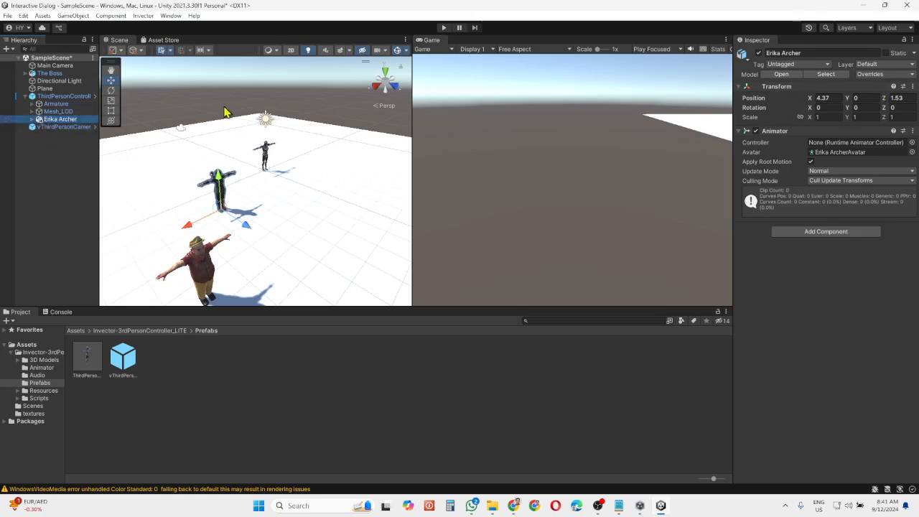
# Reset Erika Archer's Transform to match the third-person controller and deactivate the controller's original Mesh_LOD body
pyautogui.click(912, 87)
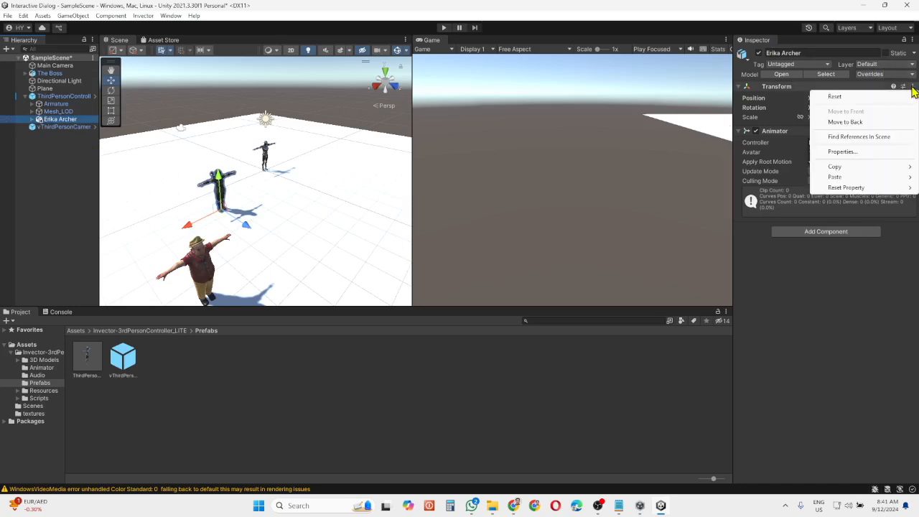
pyautogui.click(898, 98)
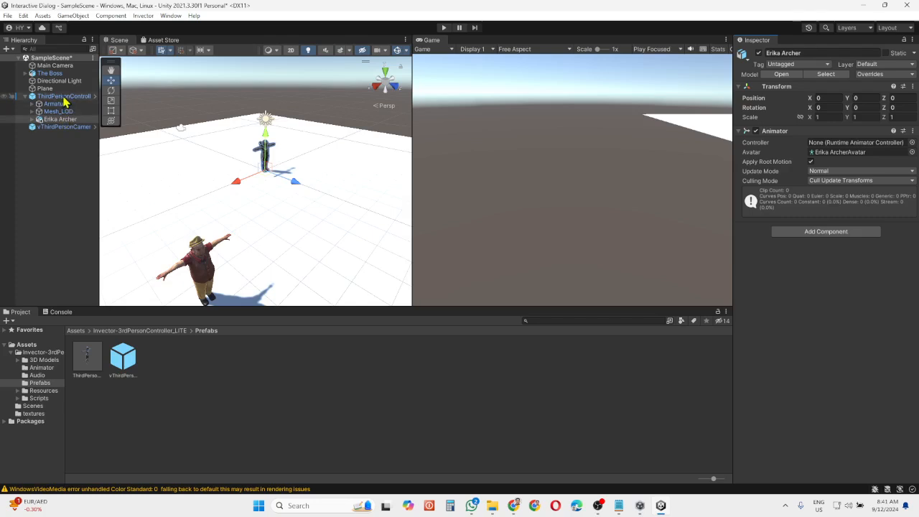
pyautogui.click(64, 98)
pyautogui.press('f')
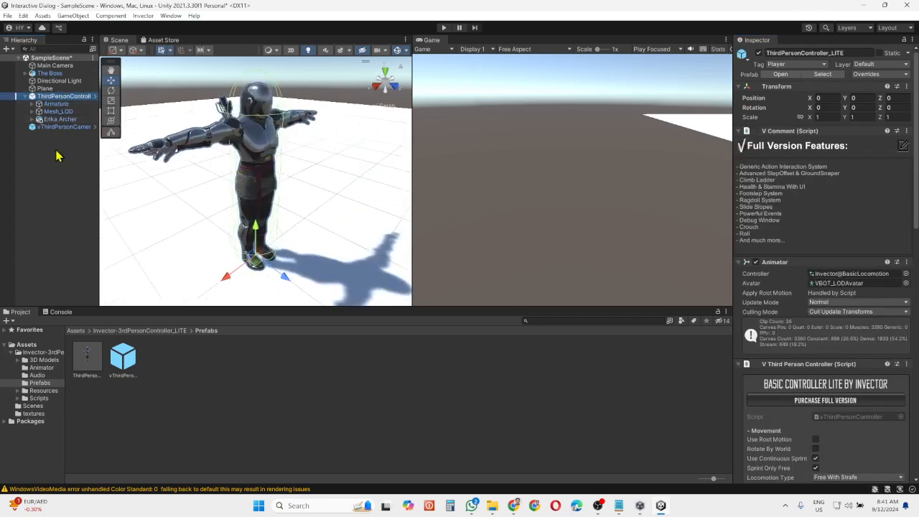
pyautogui.click(59, 113)
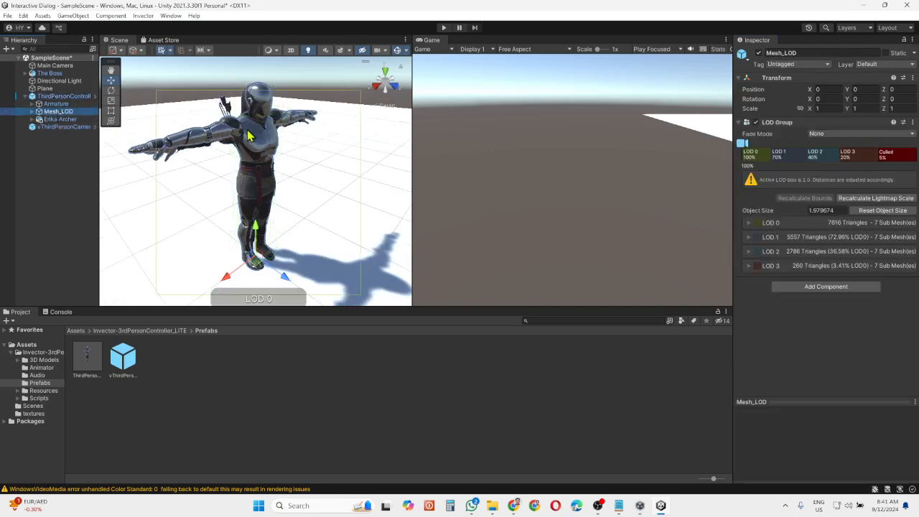
pyautogui.click(759, 53)
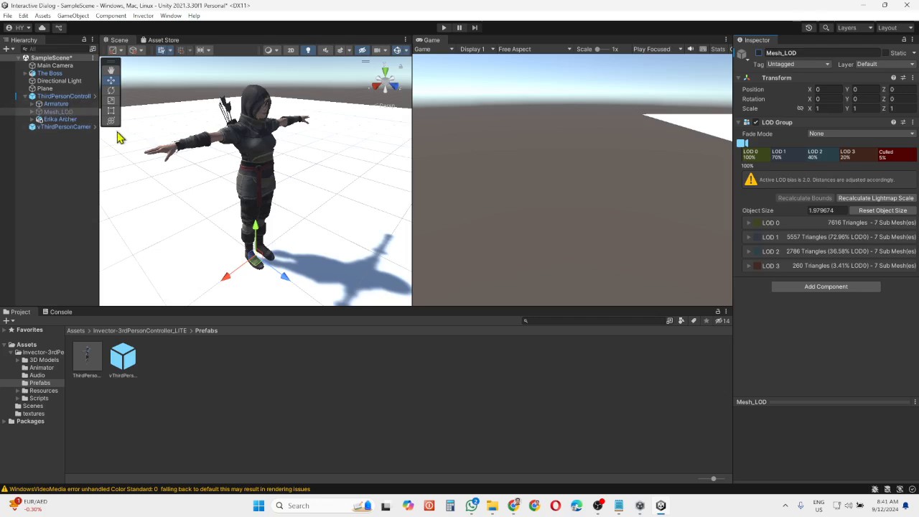
# Assign Erika ArcherAvatar as the Animator avatar of ThirdPersonController_LITE
pyautogui.click(68, 97)
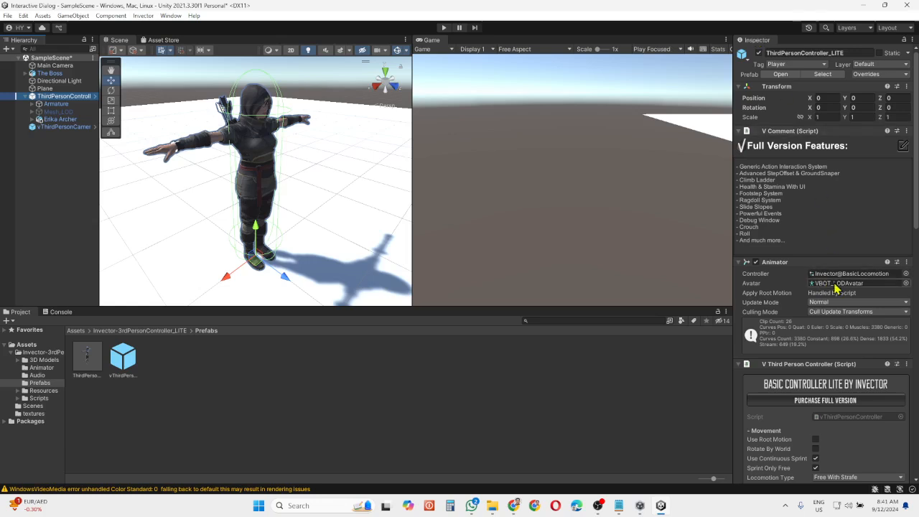
pyautogui.click(906, 284)
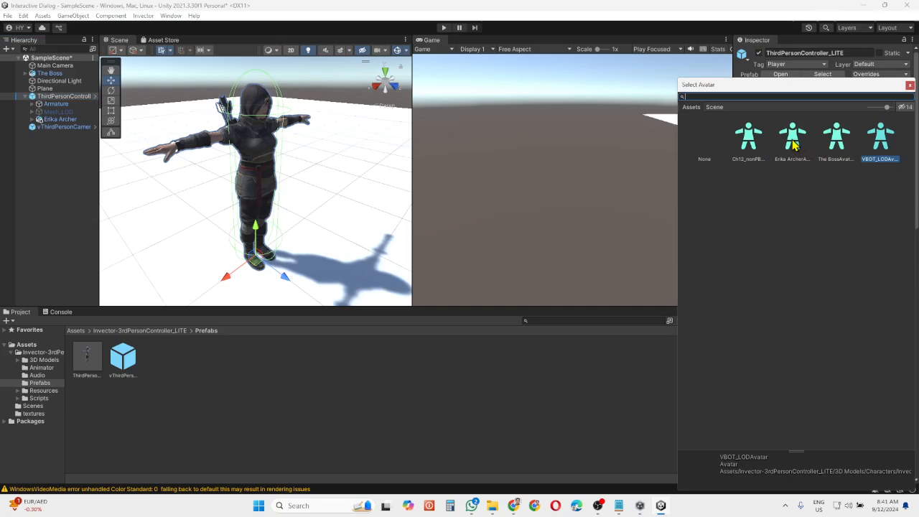
pyautogui.doubleClick(794, 143)
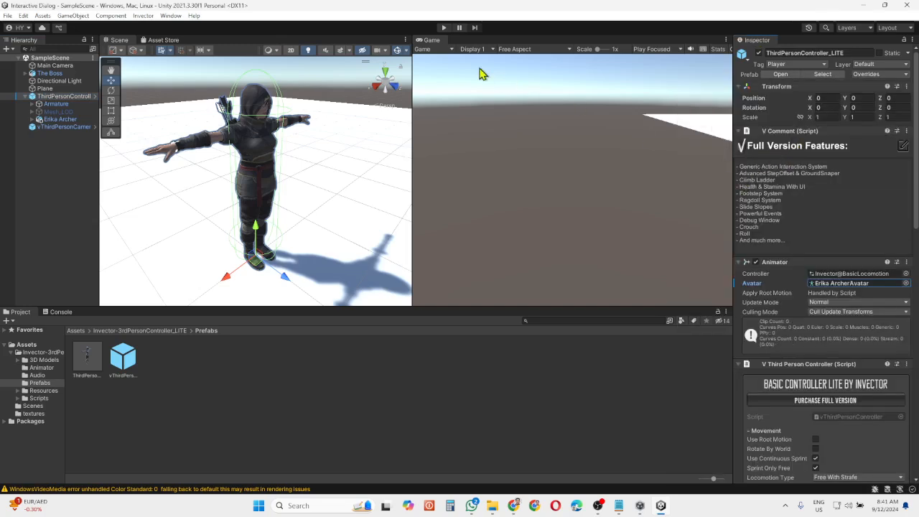
# Play-test the scene by walking Erika Archer around and inspecting her animation, and stop play mode
pyautogui.click(444, 28)
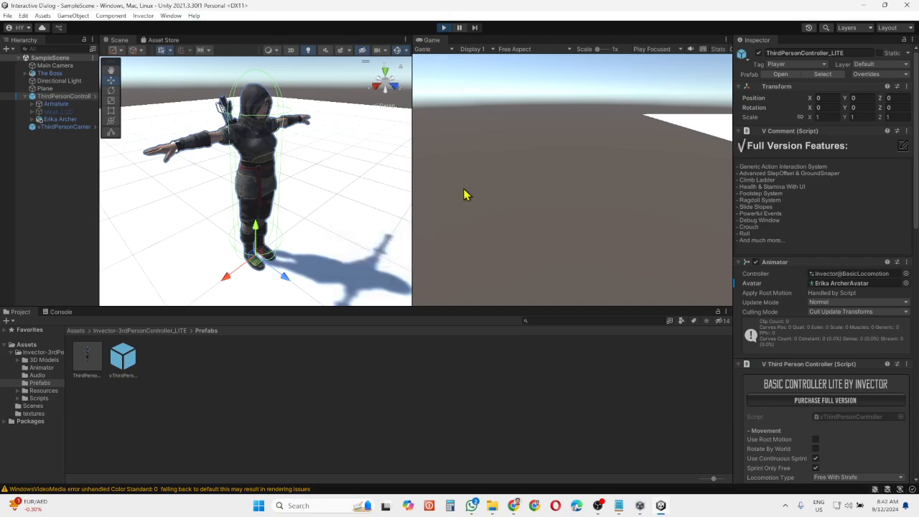
pyautogui.press('w')
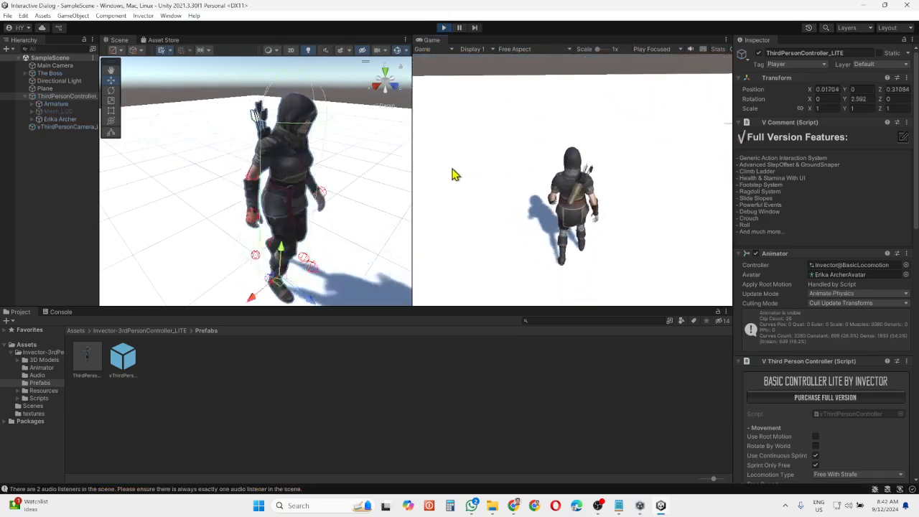
pyautogui.press('d')
pyautogui.press('a')
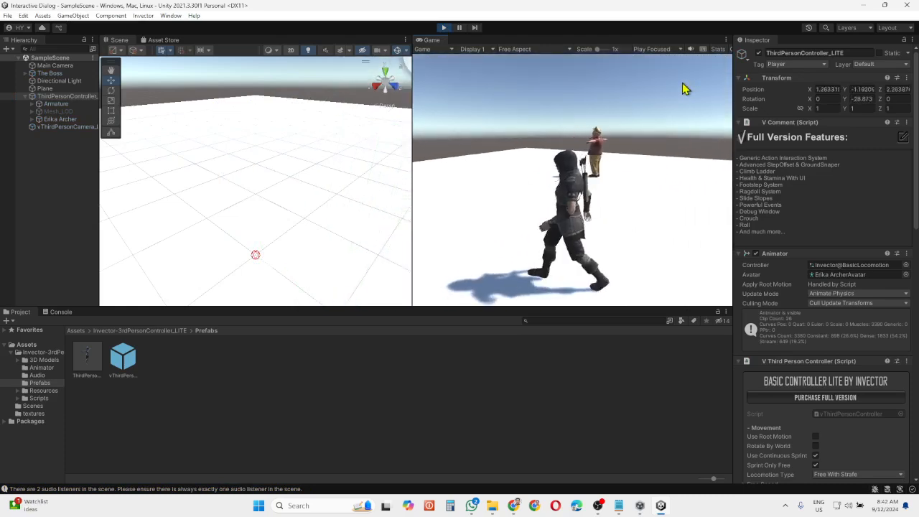
pyautogui.press('w')
pyautogui.press('w')
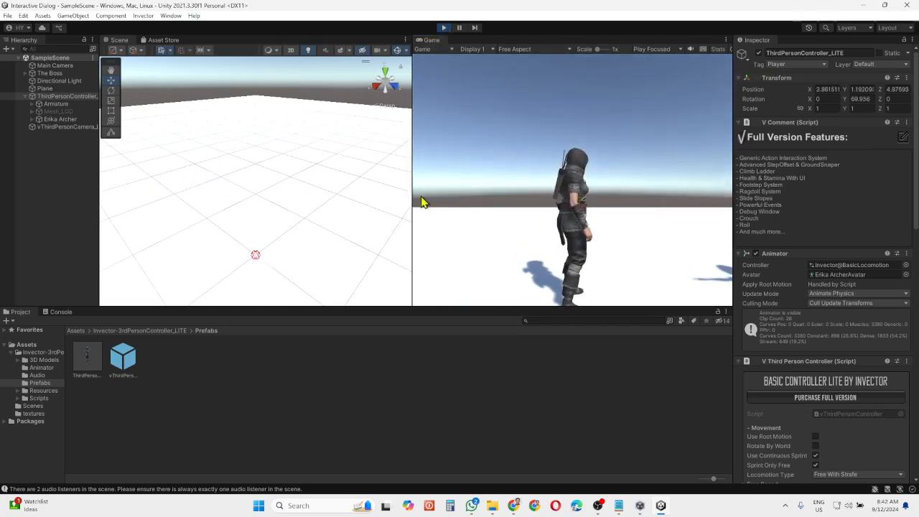
pyautogui.doubleClick(63, 96)
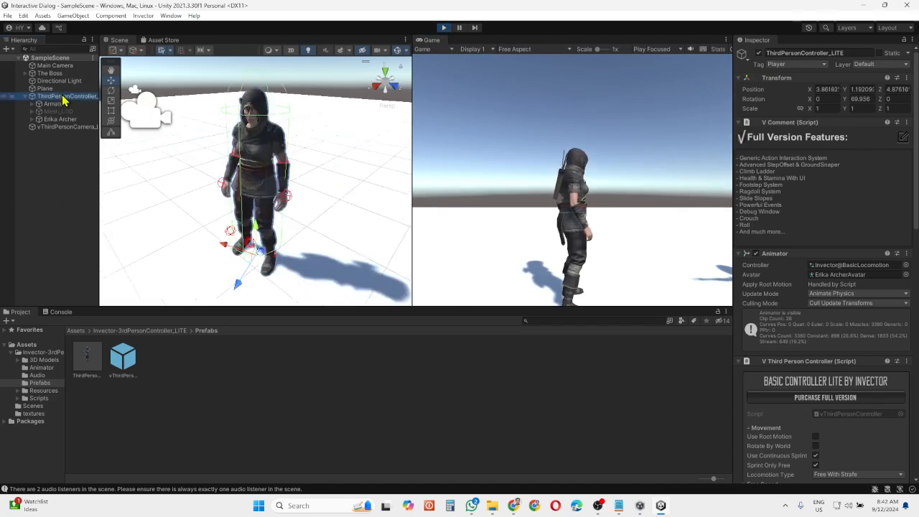
pyautogui.click(398, 52)
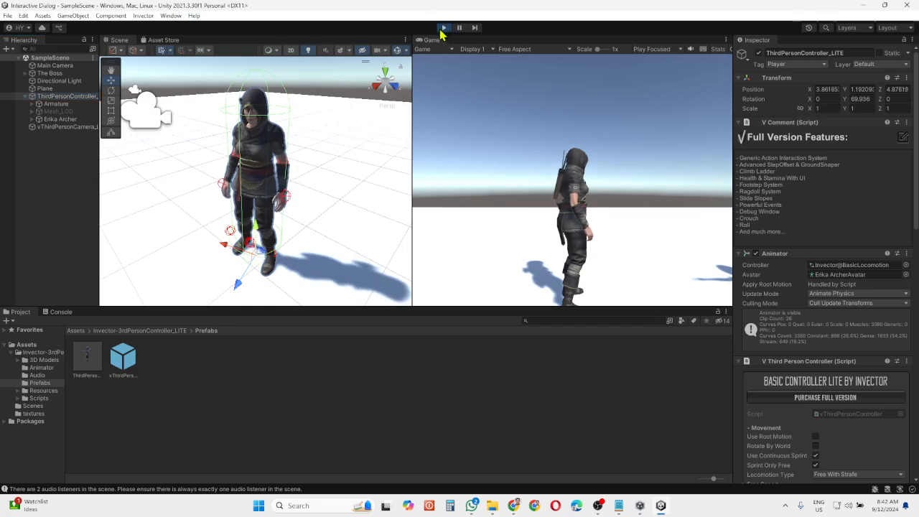
pyautogui.click(444, 28)
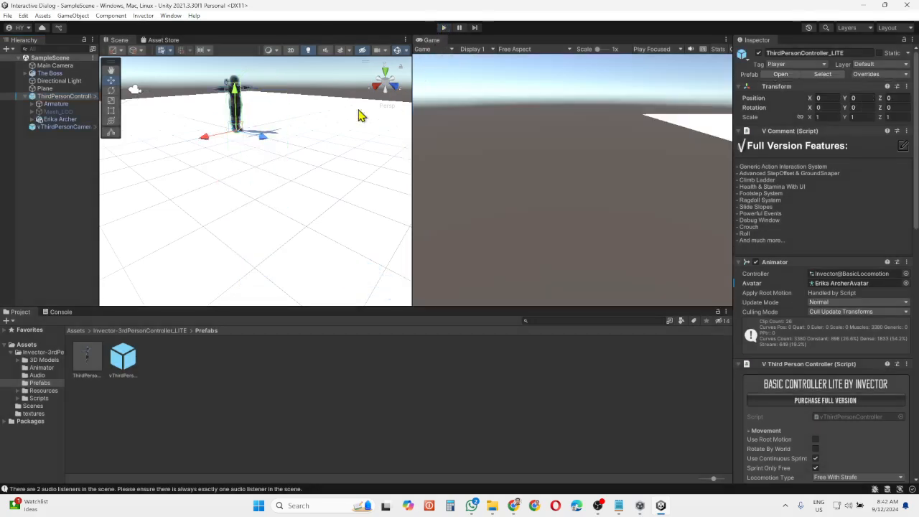
# Move The Boss along the X axis to about 0.32 so he stands in front of the third-person controller
pyautogui.click(53, 98)
pyautogui.click(56, 98)
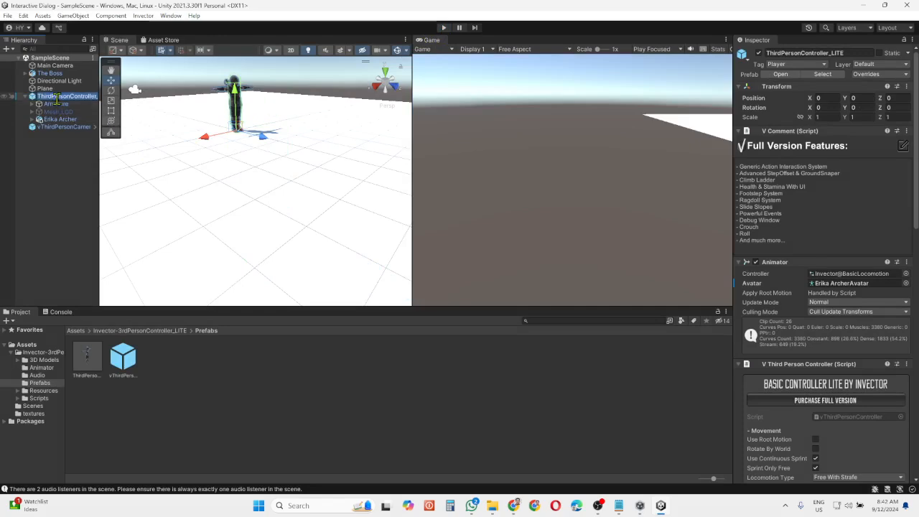
pyautogui.click(56, 104)
pyautogui.doubleClick(59, 97)
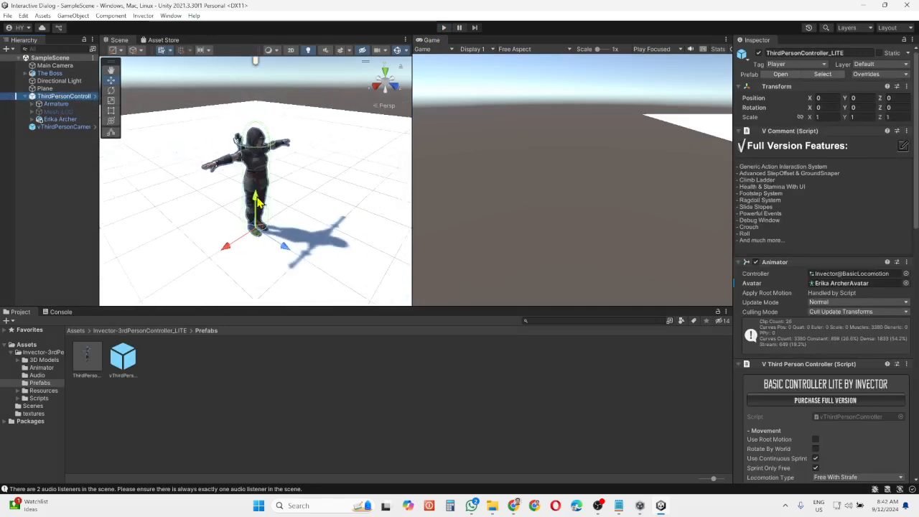
pyautogui.scroll(-6, 248, 191)
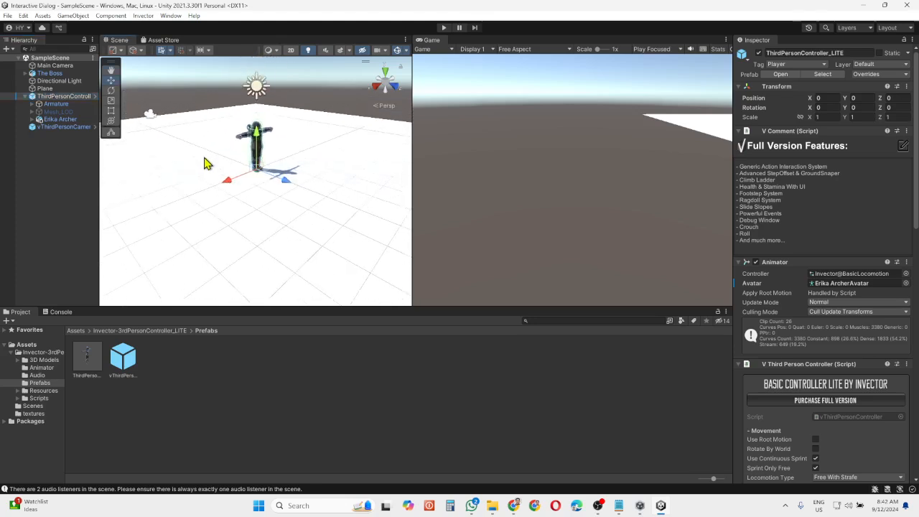
pyautogui.scroll(-3, 205, 163)
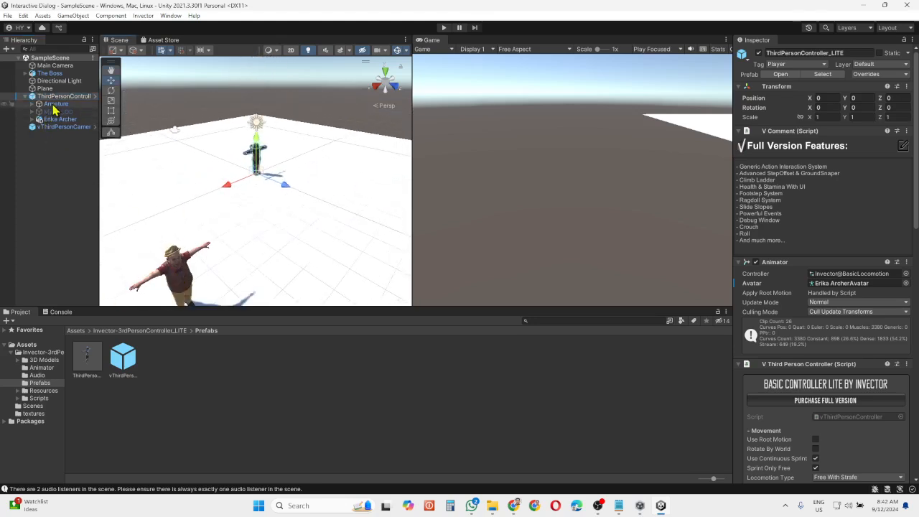
pyautogui.click(51, 74)
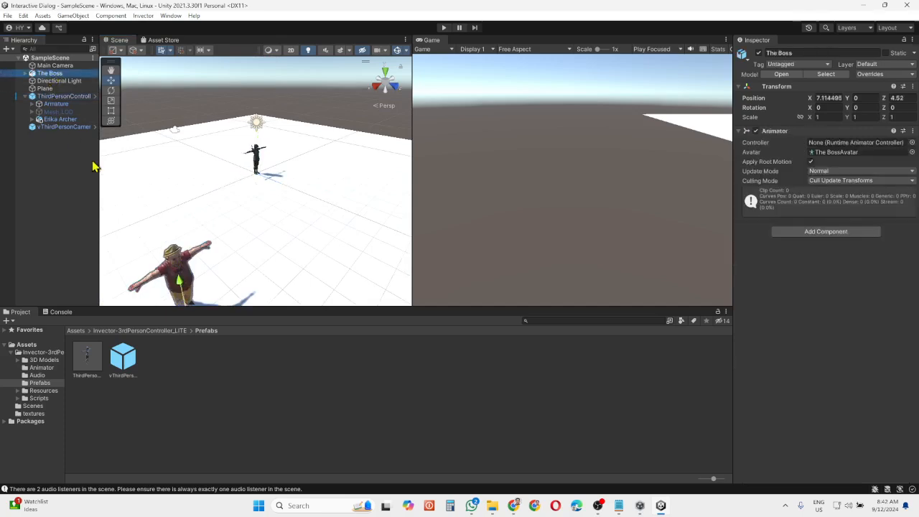
pyautogui.scroll(-2, 183, 282)
pyautogui.moveTo(181, 282); pyautogui.dragTo(288, 236)
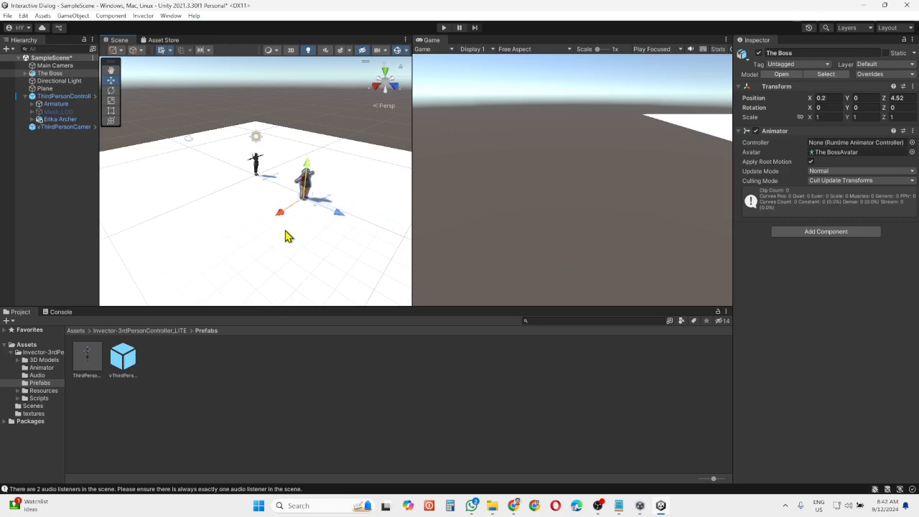
# Set The Boss's Y rotation to 180 so he faces Erika Archer
pyautogui.click(857, 107)
pyautogui.write('180')
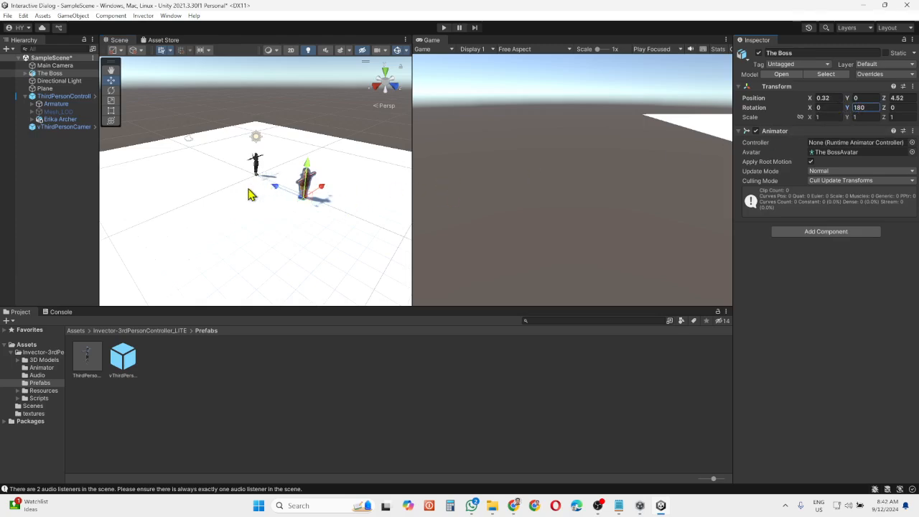
pyautogui.doubleClick(49, 73)
pyautogui.keyDown('alt'); pyautogui.moveTo(129, 257); pyautogui.dragTo(324, 222); pyautogui.keyUp('alt')
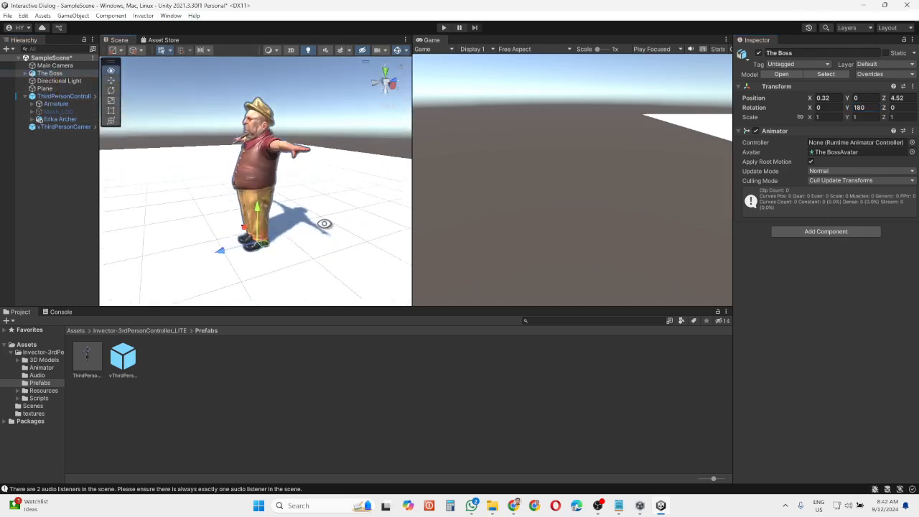
pyautogui.scroll(-8, 211, 227)
pyautogui.moveTo(181, 234); pyautogui.dragTo(267, 235, button='middle')
pyautogui.scroll(-3, 267, 235)
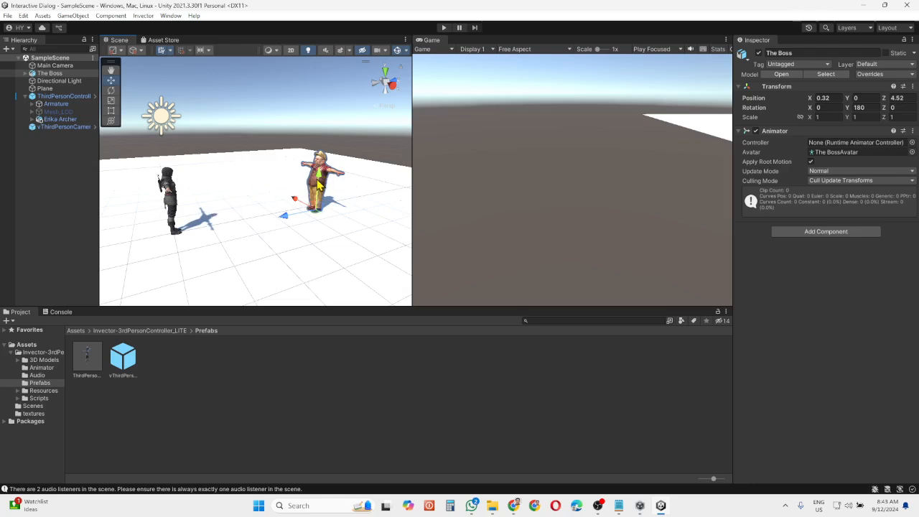
# Create a 3D cube as a child of The Boss
pyautogui.rightClick(52, 73)
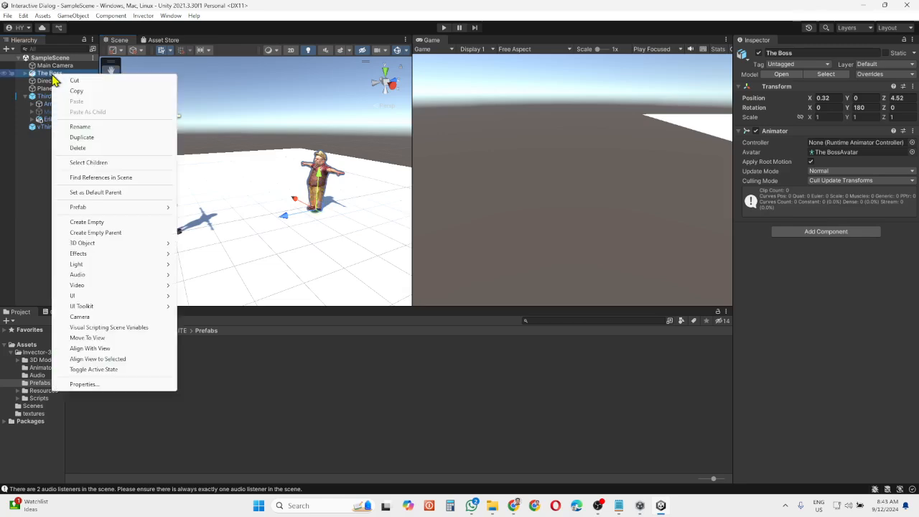
pyautogui.click(46, 77)
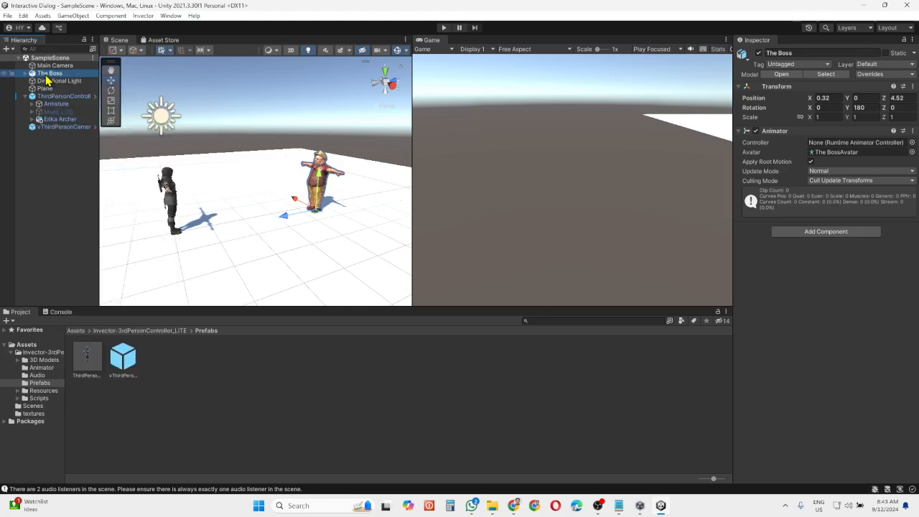
pyautogui.rightClick(45, 73)
pyautogui.moveTo(159, 245)
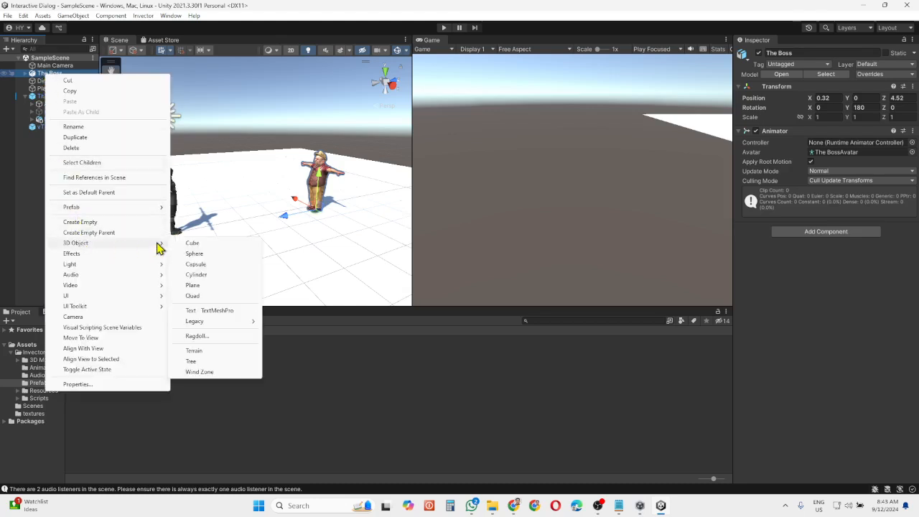
pyautogui.click(201, 243)
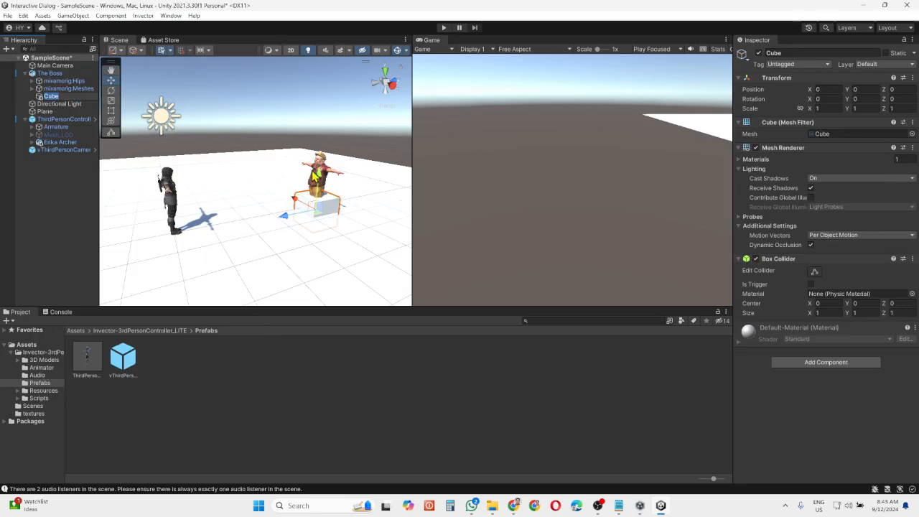
# Raise the cube to a Y position of about 0.62 and stretch its Z scale to about 3.08
pyautogui.moveTo(319, 181); pyautogui.dragTo(329, 165)
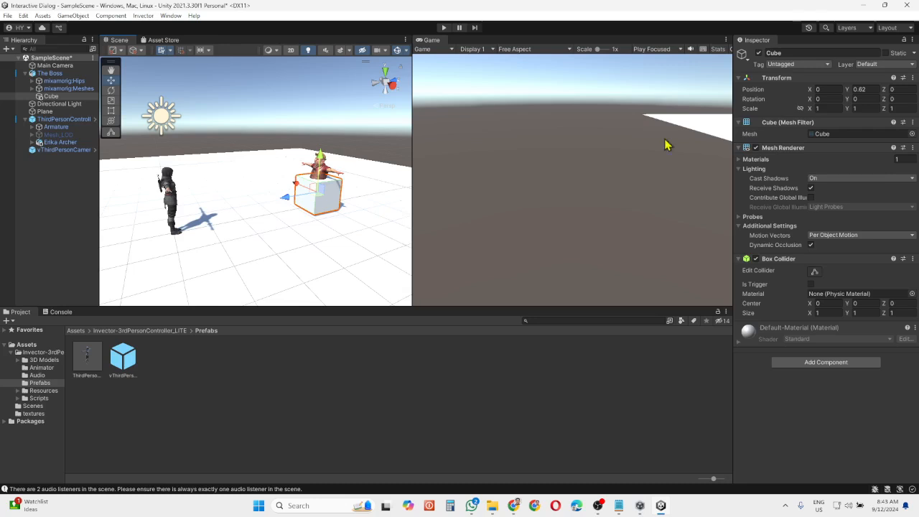
pyautogui.click(885, 111)
pyautogui.moveTo(887, 111); pyautogui.dragTo(15, 125)
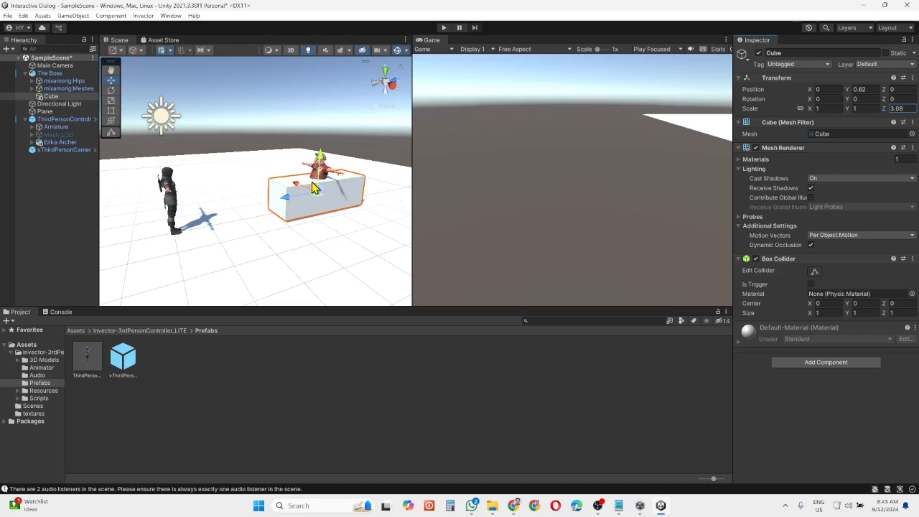
# Turn the cube into an invisible trigger by disabling its Mesh Renderer and enabling Is Trigger on its Box Collider
pyautogui.click(756, 148)
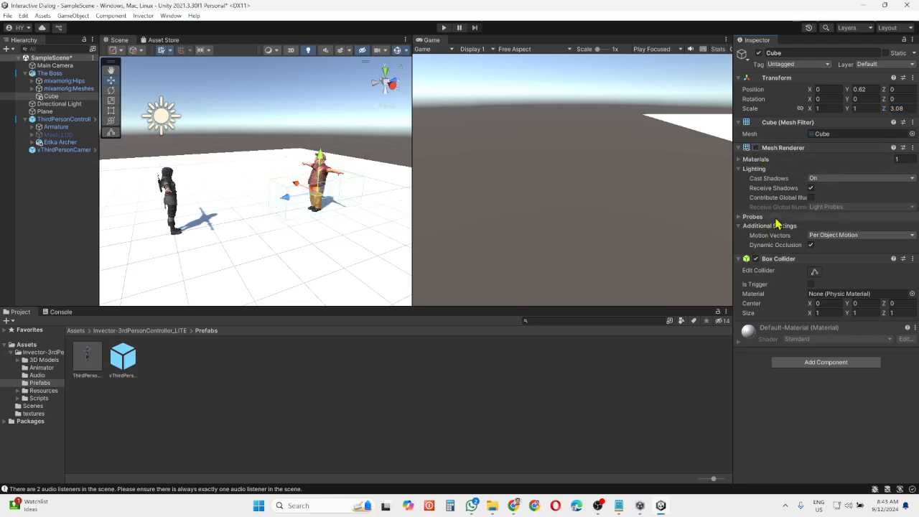
pyautogui.click(811, 284)
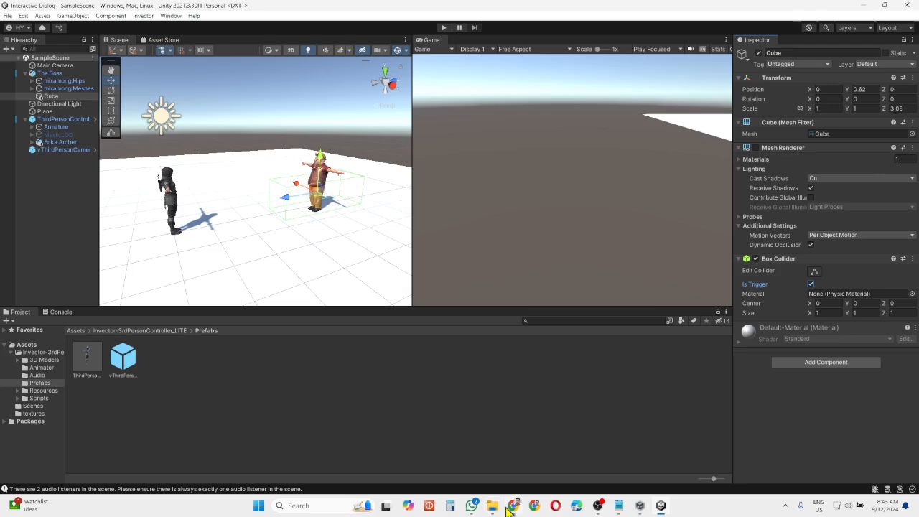
# Import the full Unity2021.2.Playmaker.1.9.7f1 package from the DIALOG folder in File Explorer into the Unity project
pyautogui.moveTo(493, 506)
pyautogui.click(472, 463)
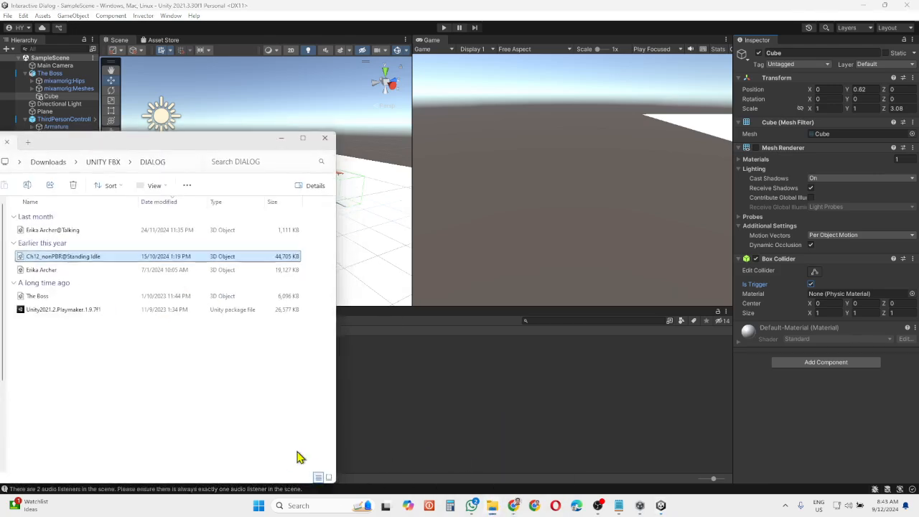
pyautogui.click(61, 311)
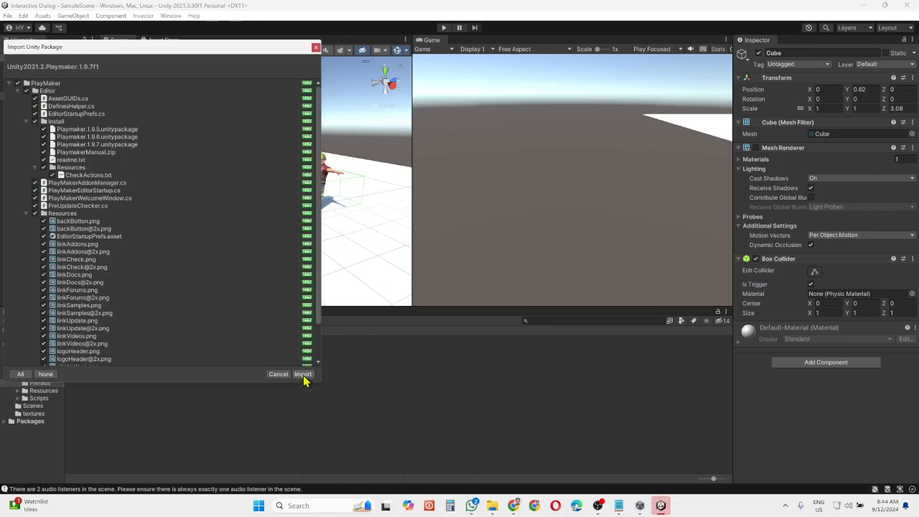
pyautogui.click(303, 374)
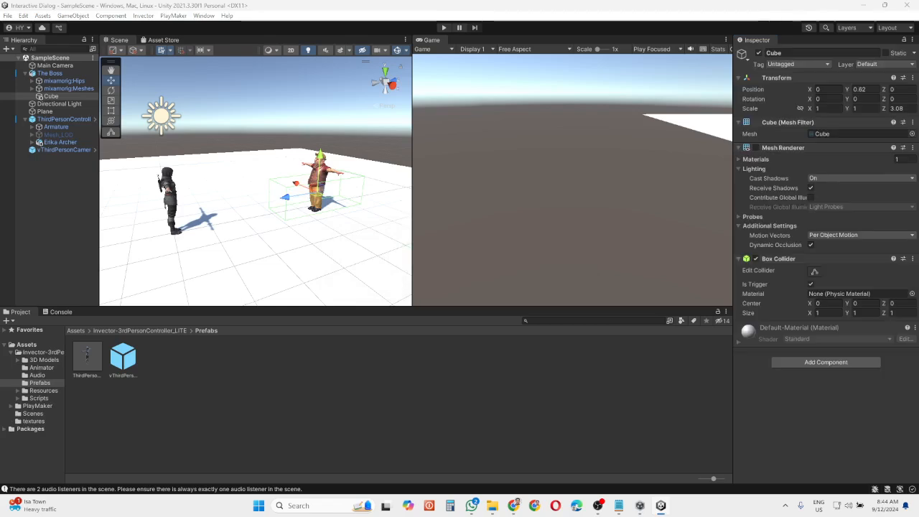
# Install PlayMaker 1.9.7f1 from its welcome window, importing the whole Playmaker.1.9.7 package, and close the installer
pyautogui.click(233, 257)
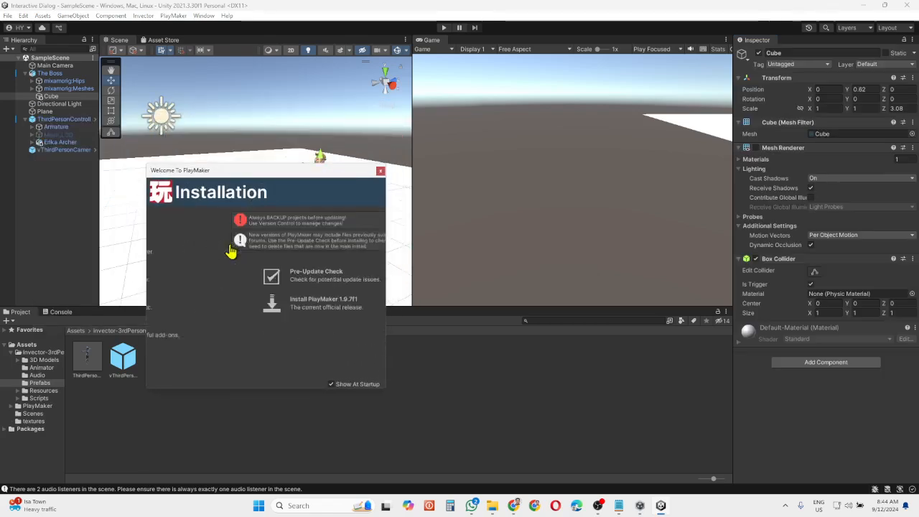
pyautogui.click(223, 306)
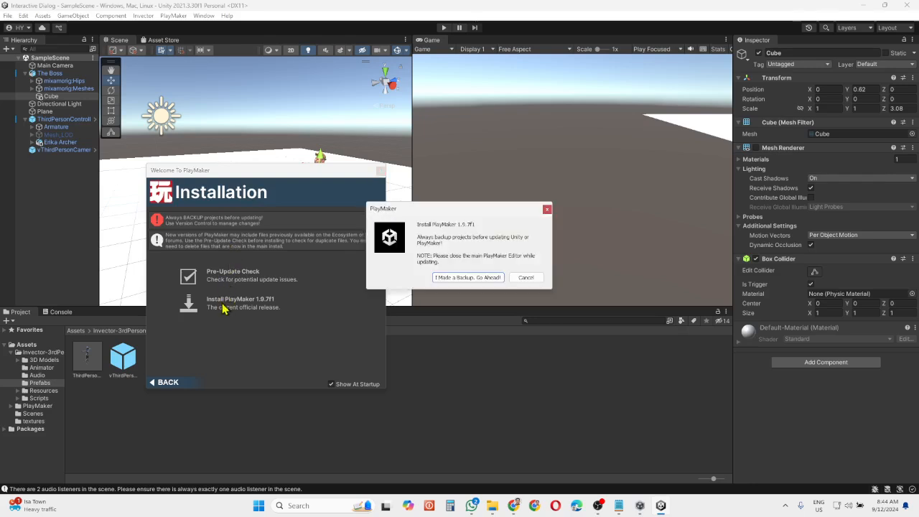
pyautogui.click(447, 278)
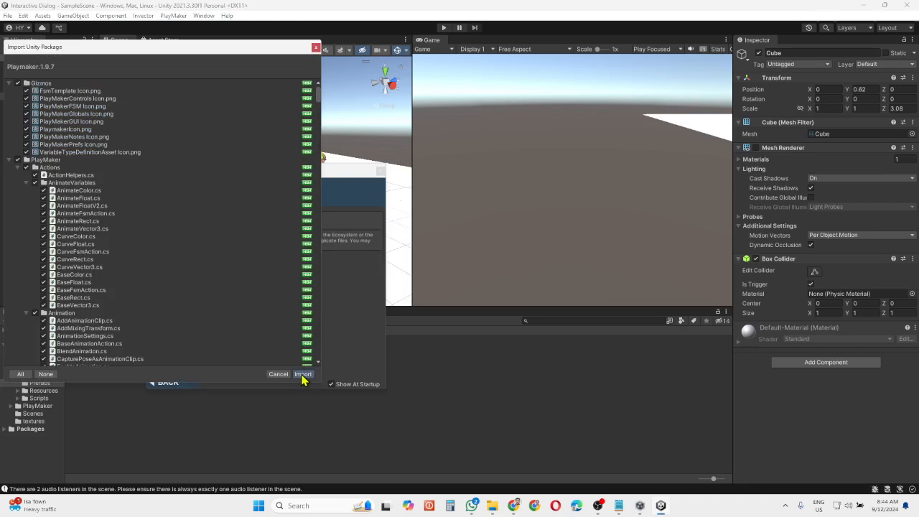
pyautogui.click(303, 374)
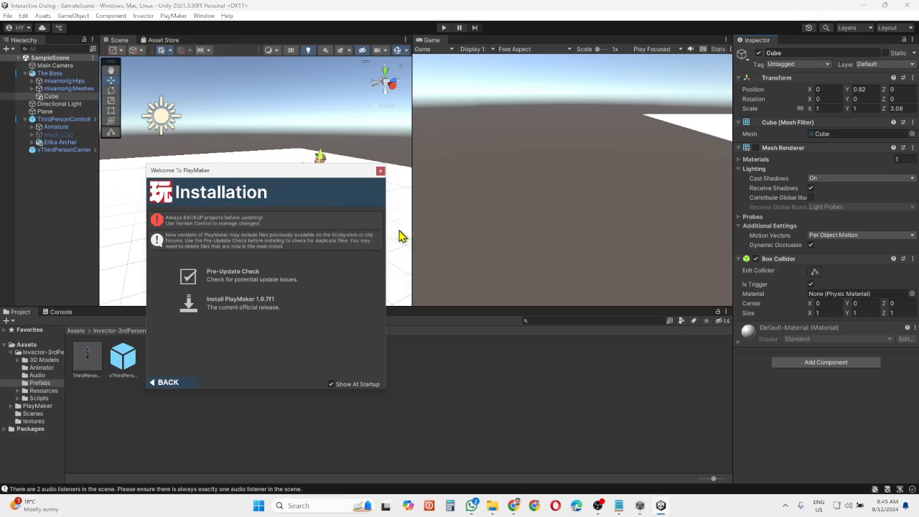
pyautogui.click(381, 172)
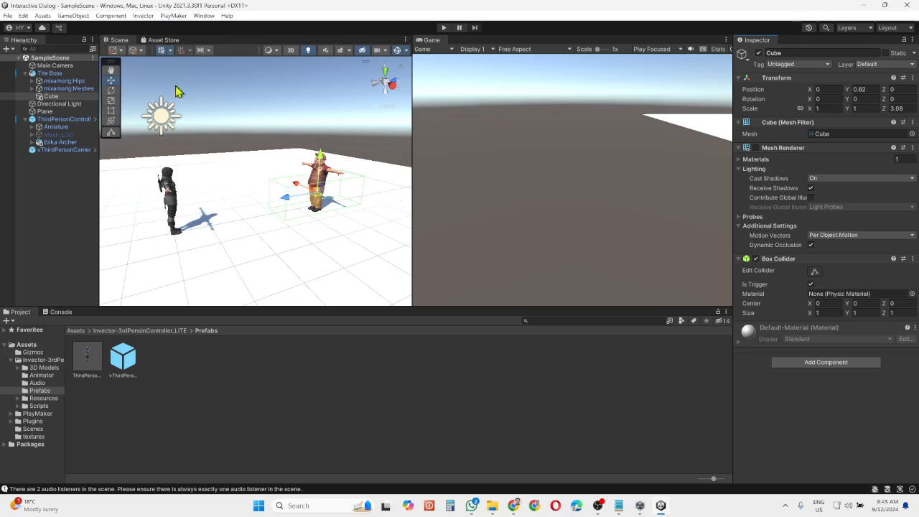
# Open the PlayMaker Editor, dock it alongside the Project and Console views, and widen its state inspector area
pyautogui.click(182, 15)
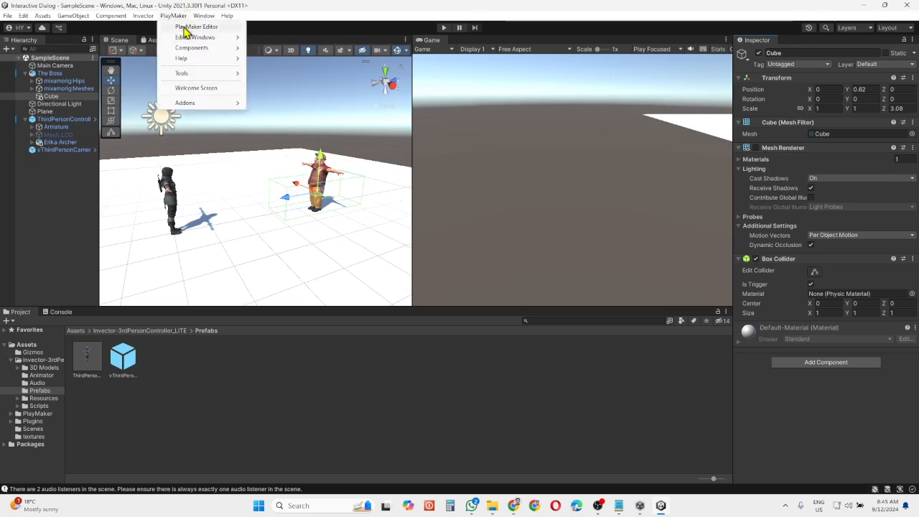
pyautogui.click(184, 27)
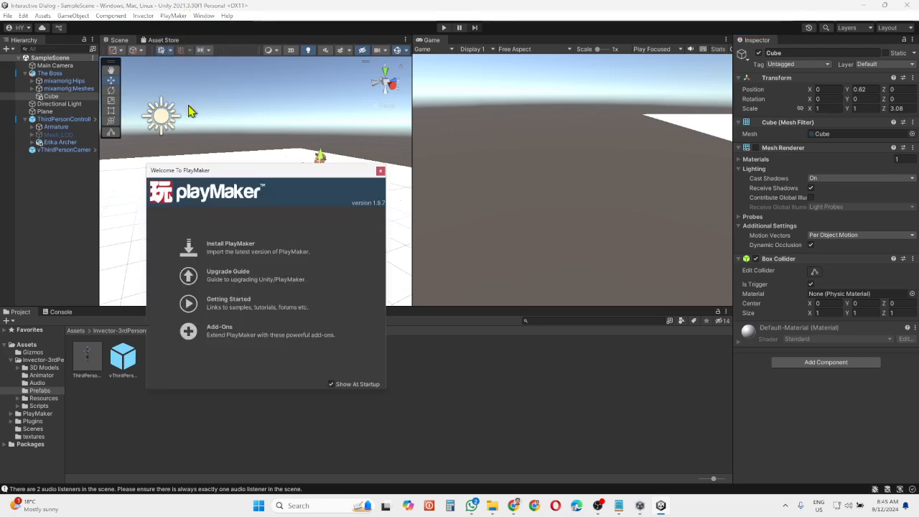
pyautogui.click(381, 172)
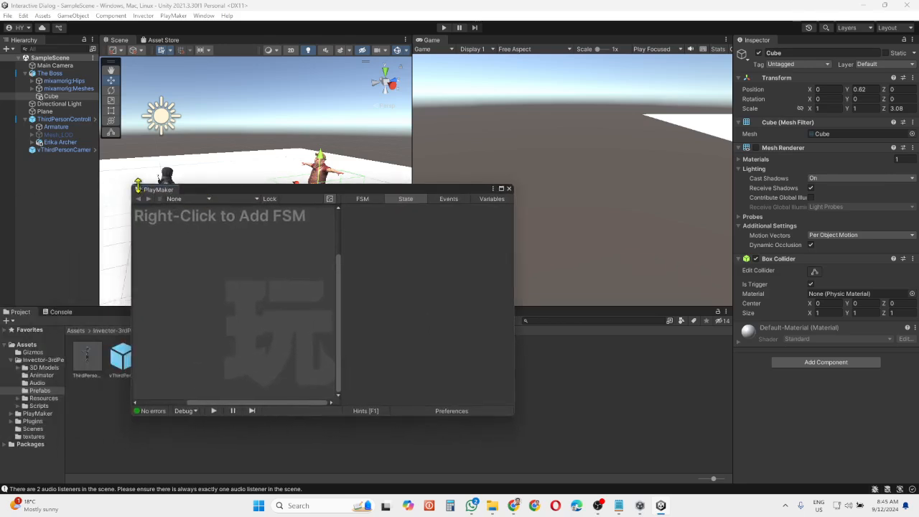
pyautogui.moveTo(151, 188); pyautogui.dragTo(72, 313)
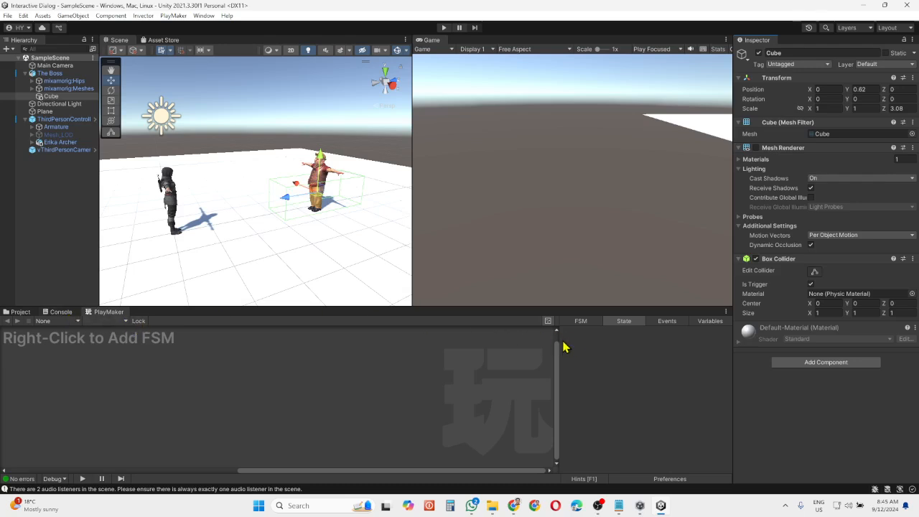
pyautogui.moveTo(559, 341); pyautogui.dragTo(290, 375)
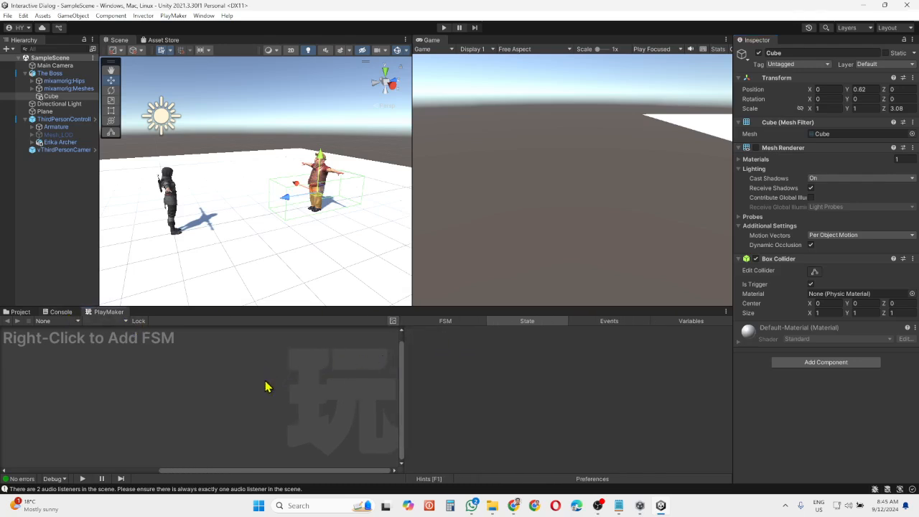
# Rename the cube under The Boss as trigger
pyautogui.click(60, 98)
pyautogui.click(60, 97)
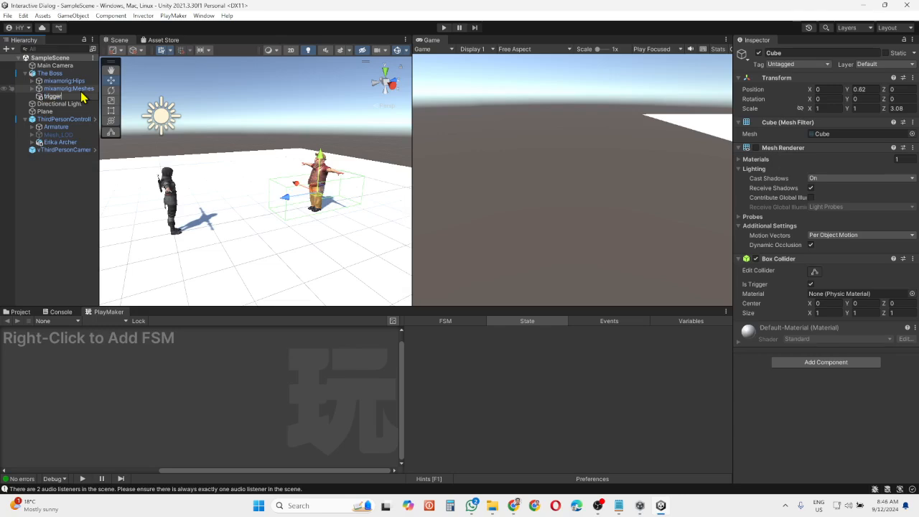
pyautogui.press('Return')
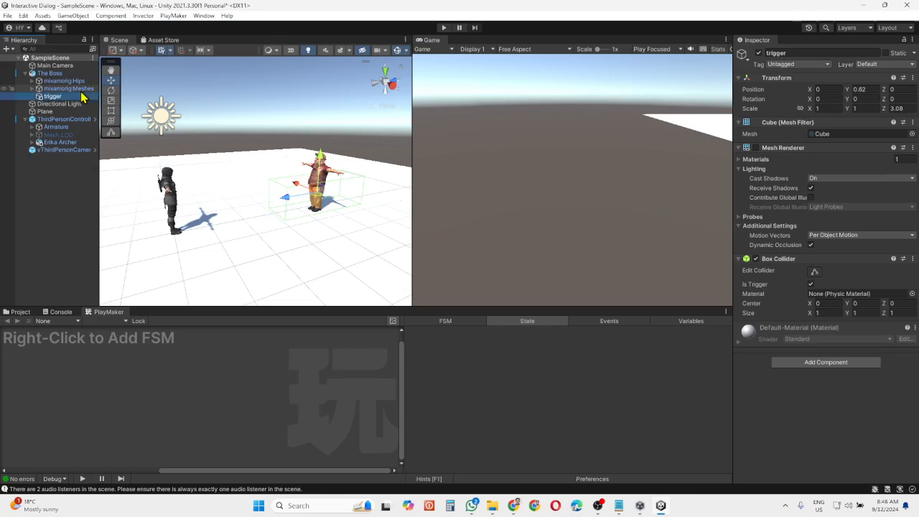
# Add a PlayMaker FSM to the trigger object and name its start state Idle
pyautogui.rightClick(132, 371)
pyautogui.click(153, 381)
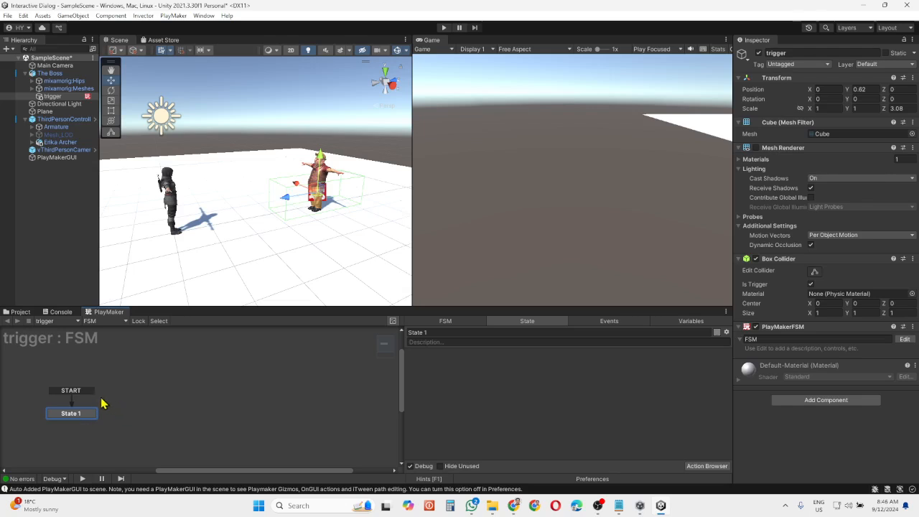
pyautogui.click(439, 333)
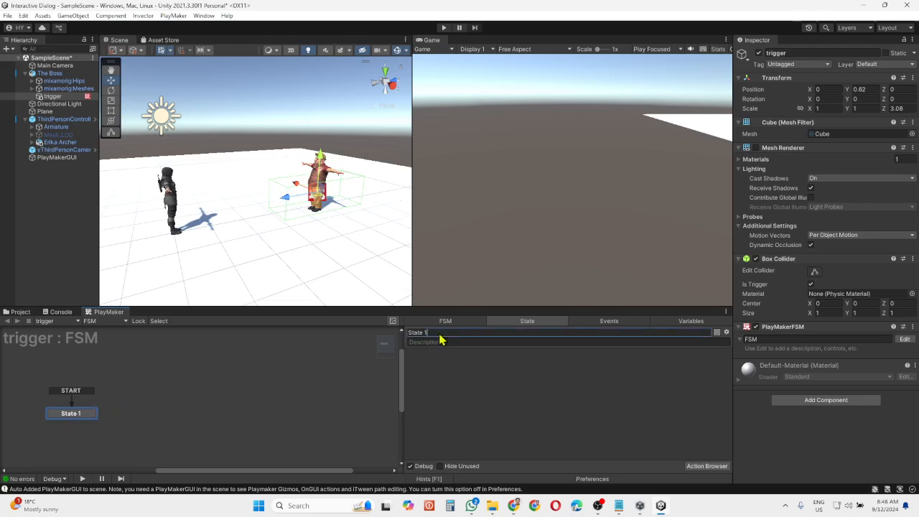
pyautogui.write('Idle')
# Add a second state named Activated beside Idle in the trigger's FSM
pyautogui.rightClick(145, 409)
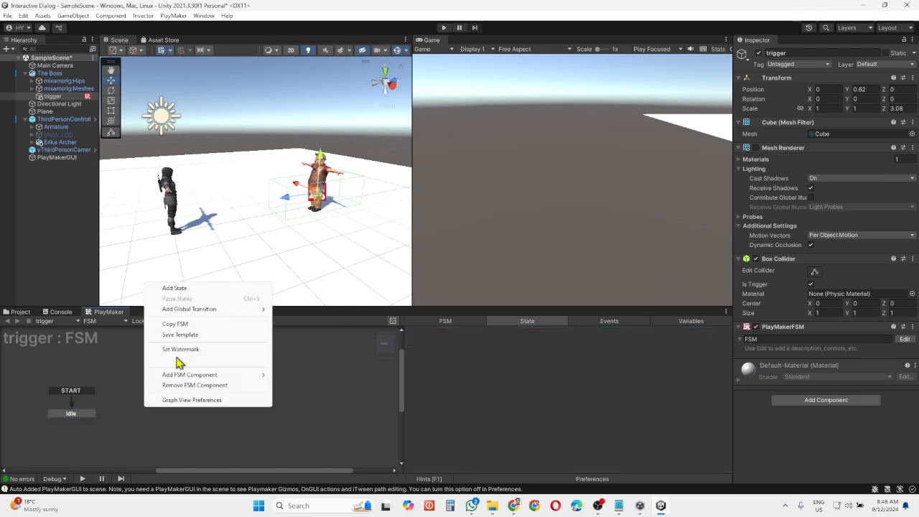
pyautogui.click(199, 290)
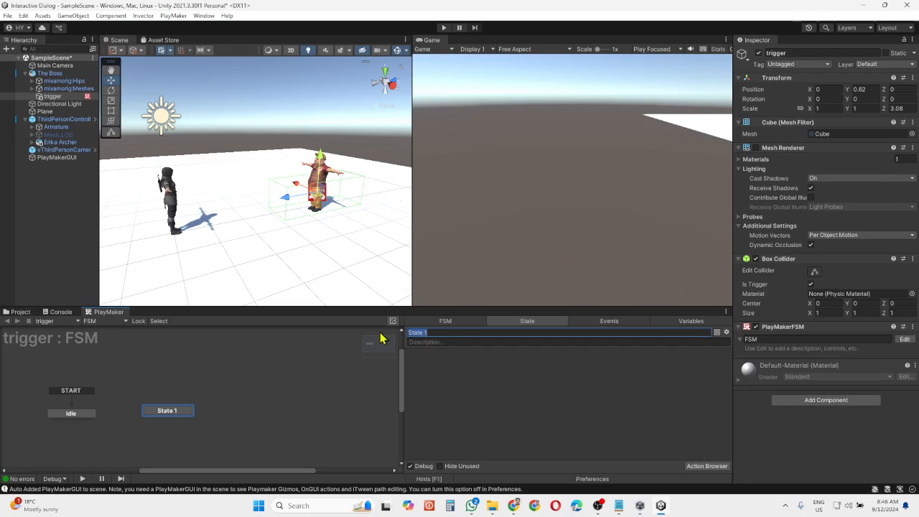
pyautogui.write('Activated')
pyautogui.press('Return')
pyautogui.click(161, 399)
# Add a Trigger Event action to the Idle state using the Action Browser
pyautogui.click(78, 416)
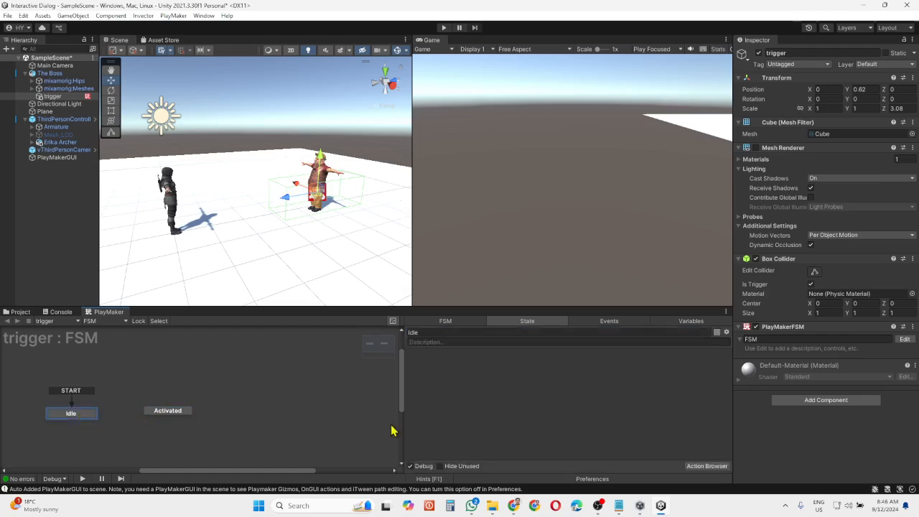
pyautogui.click(707, 467)
pyautogui.write('trigger')
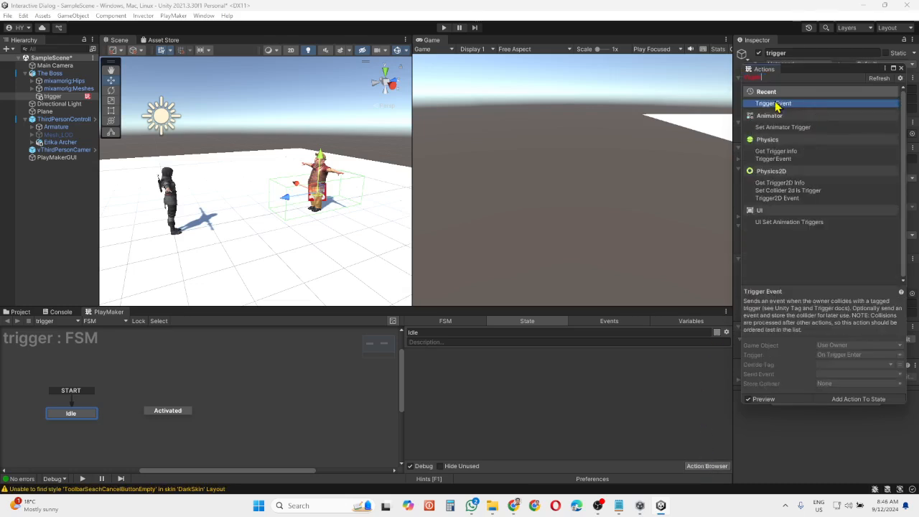
pyautogui.doubleClick(779, 103)
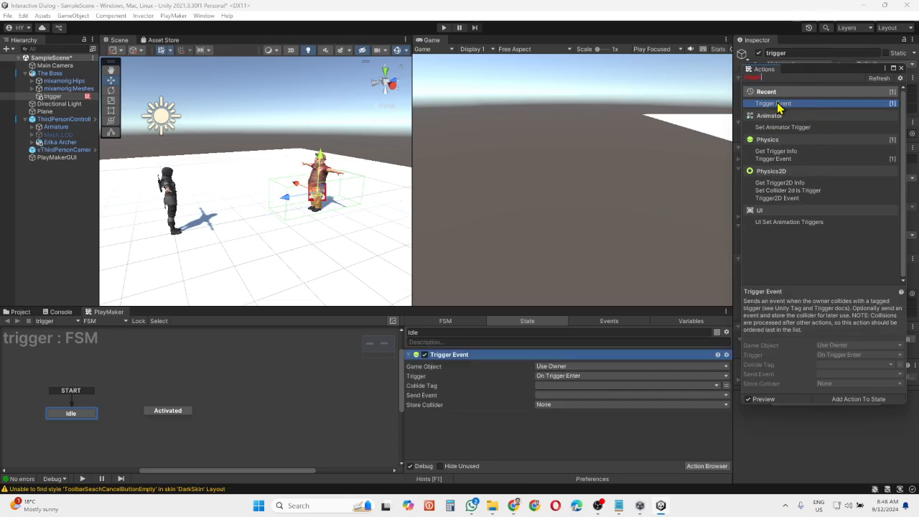
pyautogui.click(903, 68)
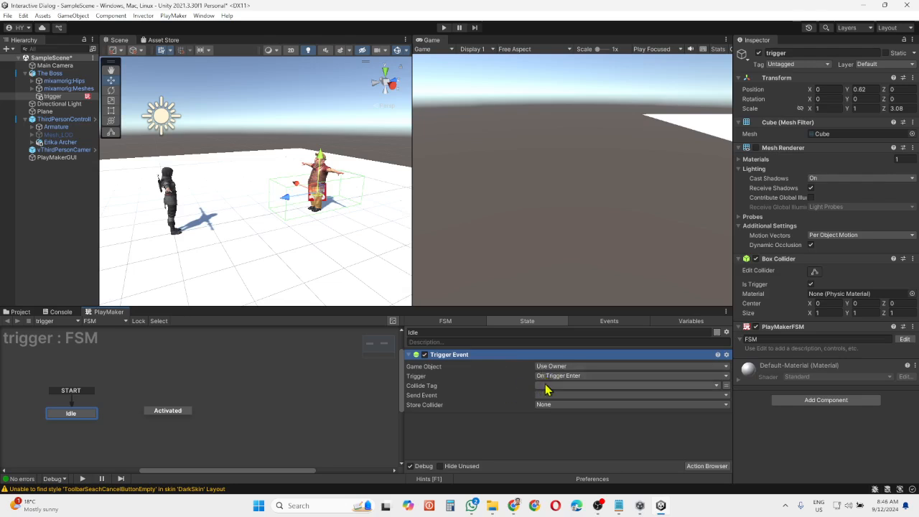
# Set the Trigger Event's Collide Tag to Player and check it against the tag assigned to ThirdPersonController_LITE
pyautogui.click(548, 386)
pyautogui.click(573, 456)
pyautogui.click(54, 120)
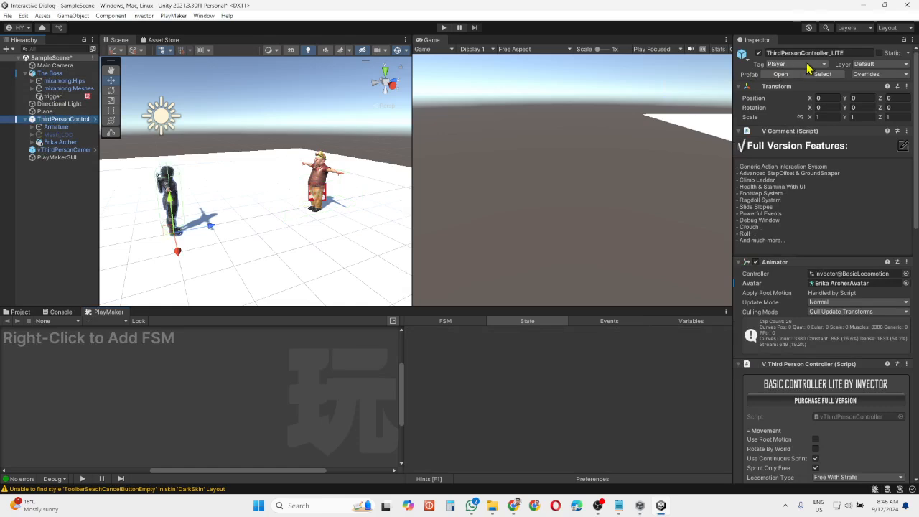
pyautogui.click(816, 64)
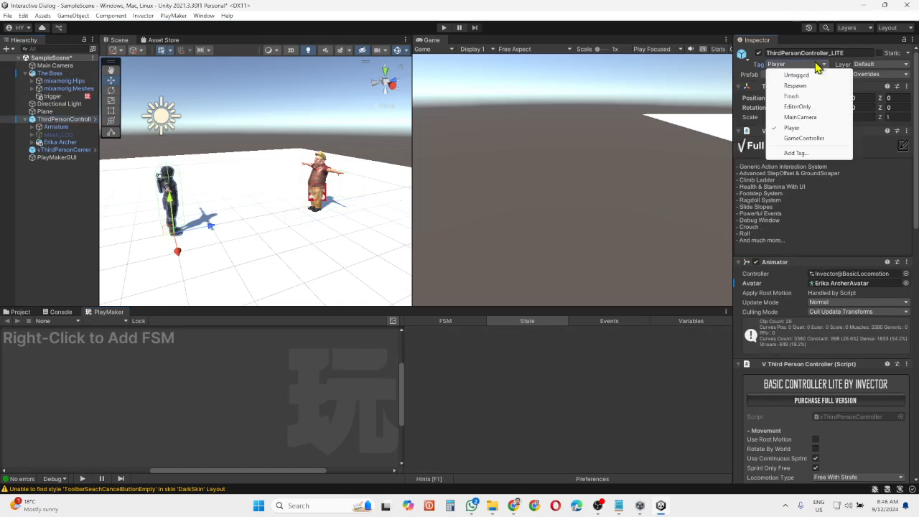
pyautogui.click(78, 99)
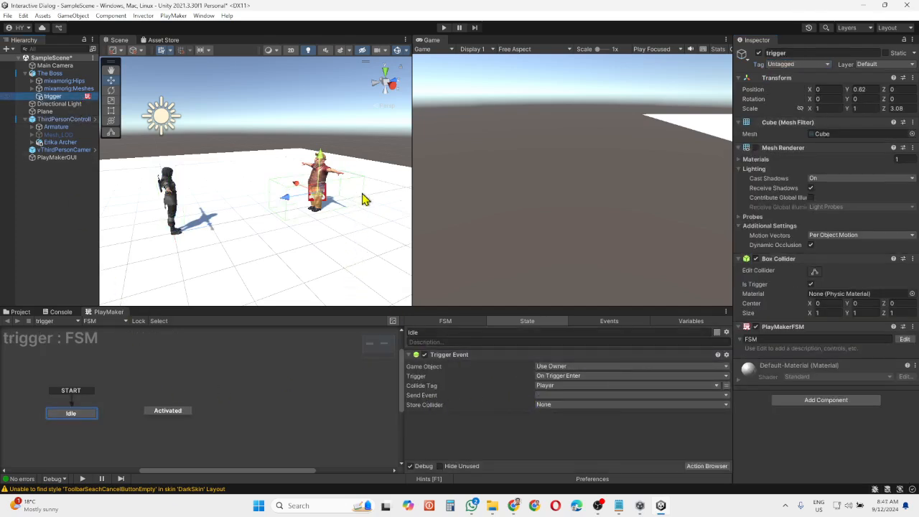
# Make the Trigger Event send a new event named hit and connect its transition from Idle to the Activated state
pyautogui.click(567, 397)
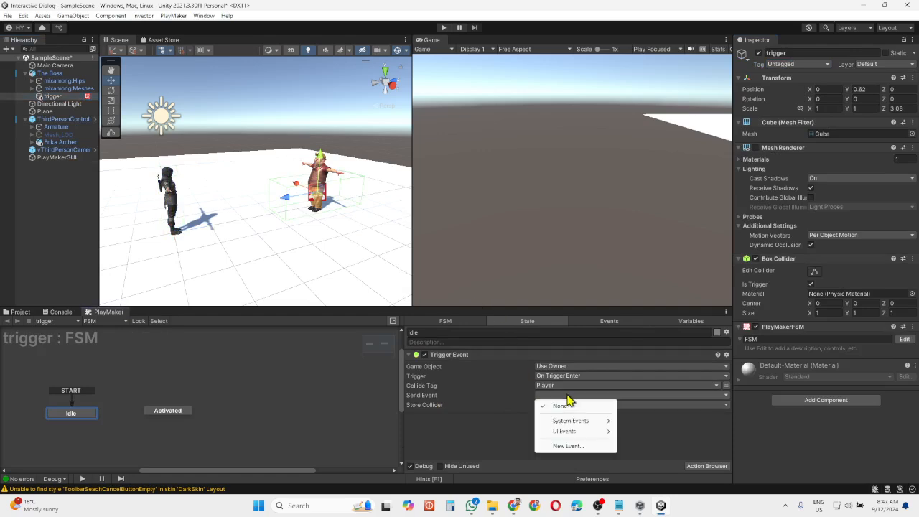
pyautogui.click(569, 447)
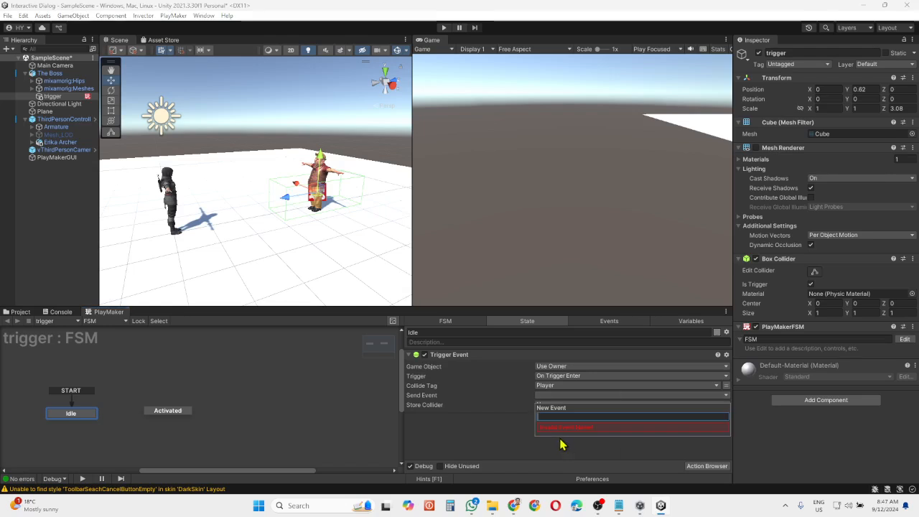
pyautogui.write('hit')
pyautogui.press('Return')
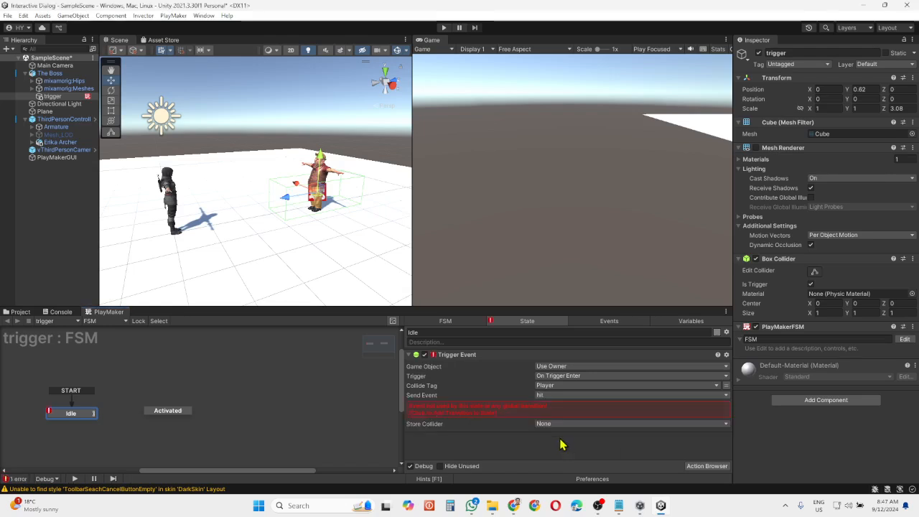
pyautogui.click(453, 412)
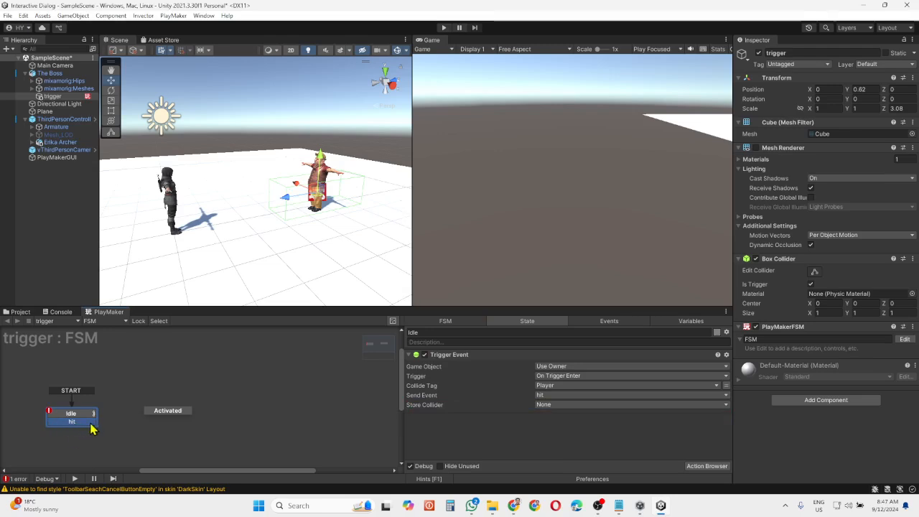
pyautogui.moveTo(92, 429); pyautogui.dragTo(151, 415)
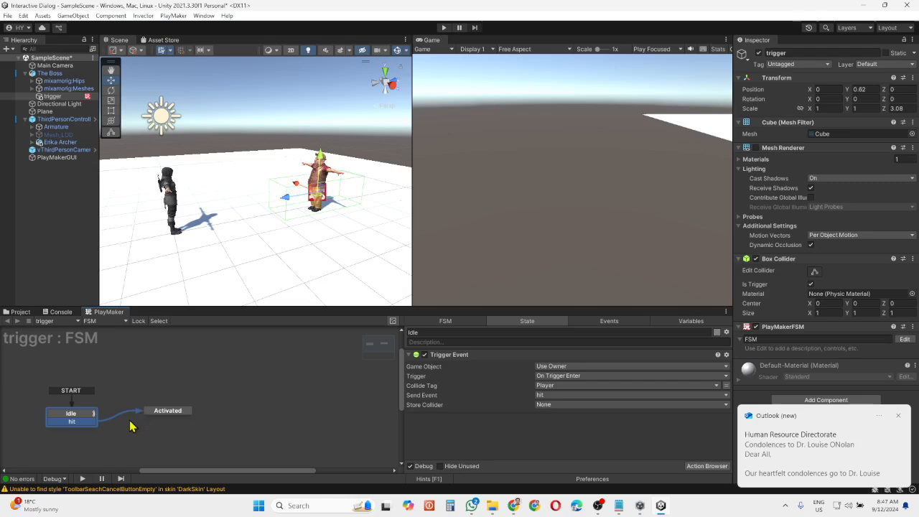
pyautogui.click(898, 418)
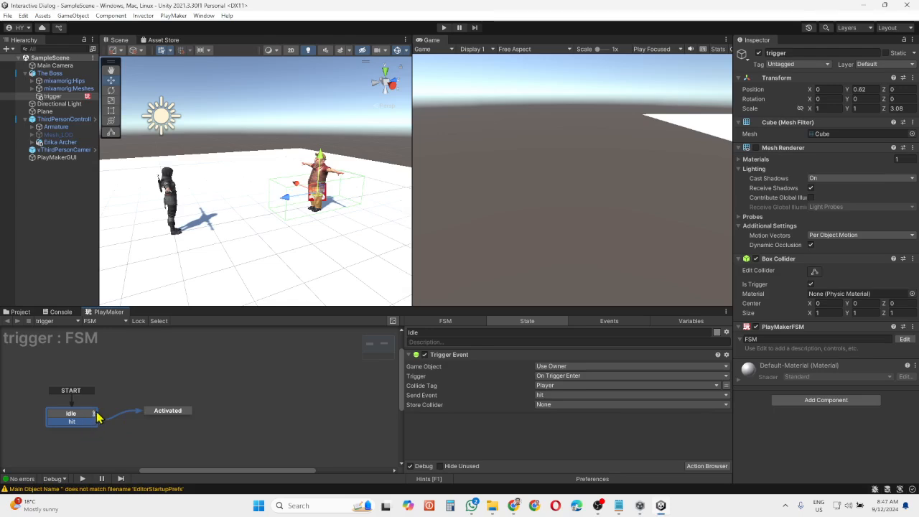
pyautogui.click(168, 415)
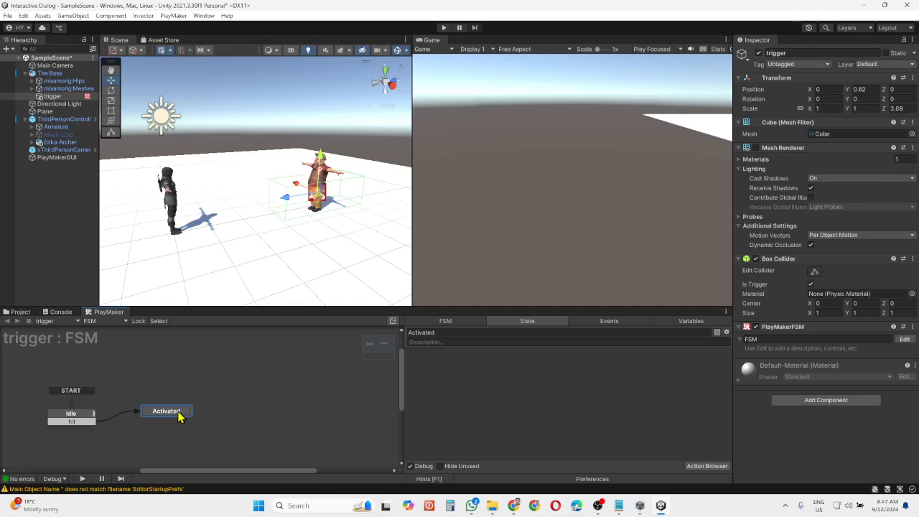
# Create a legacy UI Text object on a new Canvas and name it dialog1
pyautogui.click(60, 206)
pyautogui.rightClick(60, 206)
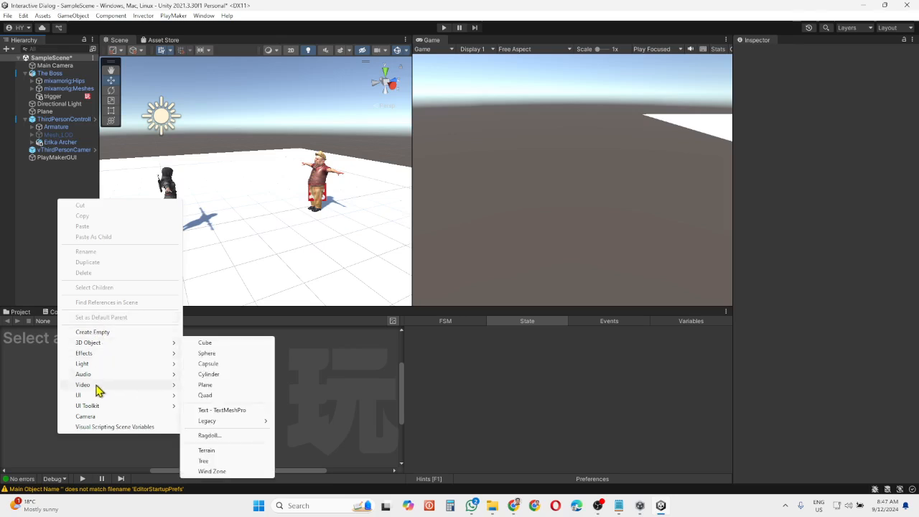
pyautogui.moveTo(99, 395)
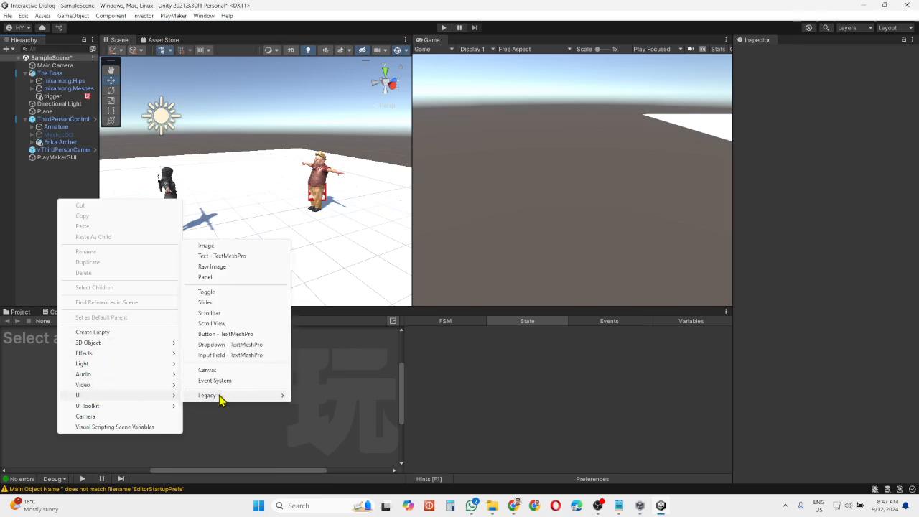
pyautogui.moveTo(242, 399)
pyautogui.click(310, 396)
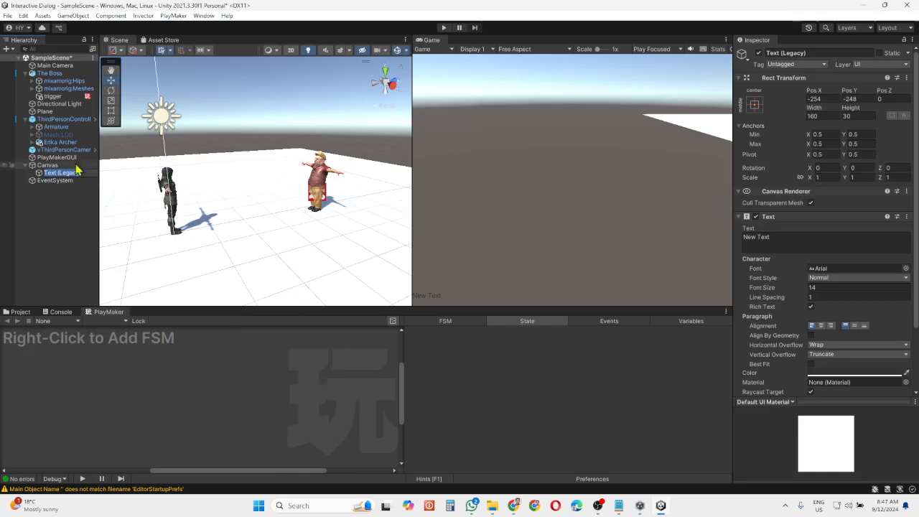
pyautogui.write('dialog')
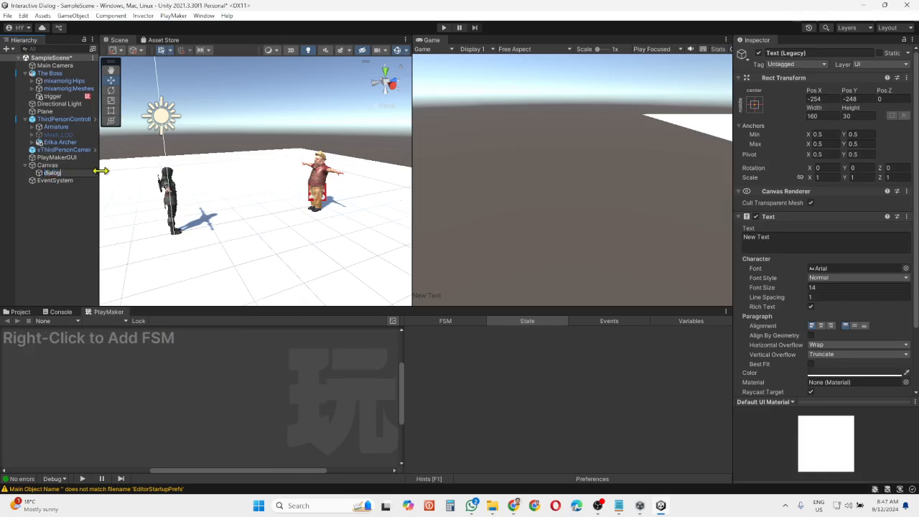
pyautogui.write('1')
pyautogui.press('Return')
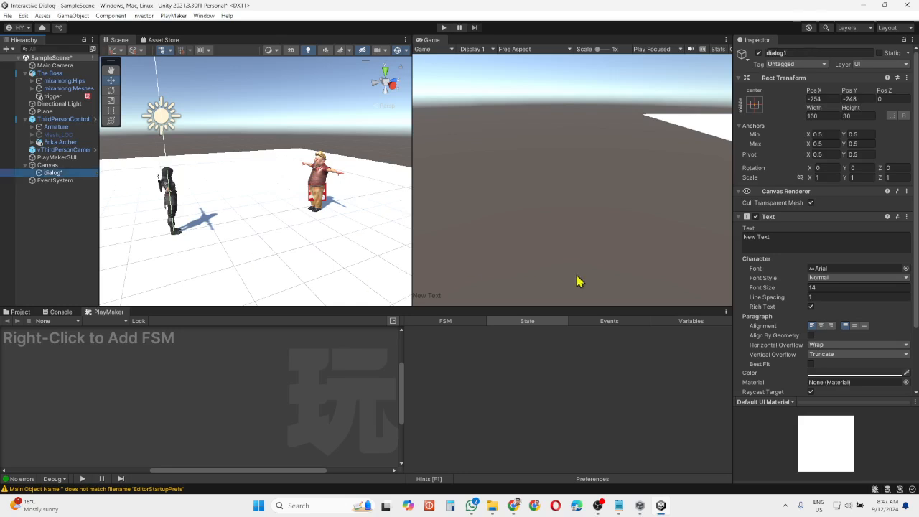
# Replace dialog1's placeholder text with "Do you want to go (L)eft or (R)right?"
pyautogui.click(787, 242)
pyautogui.moveTo(790, 245); pyautogui.dragTo(736, 245)
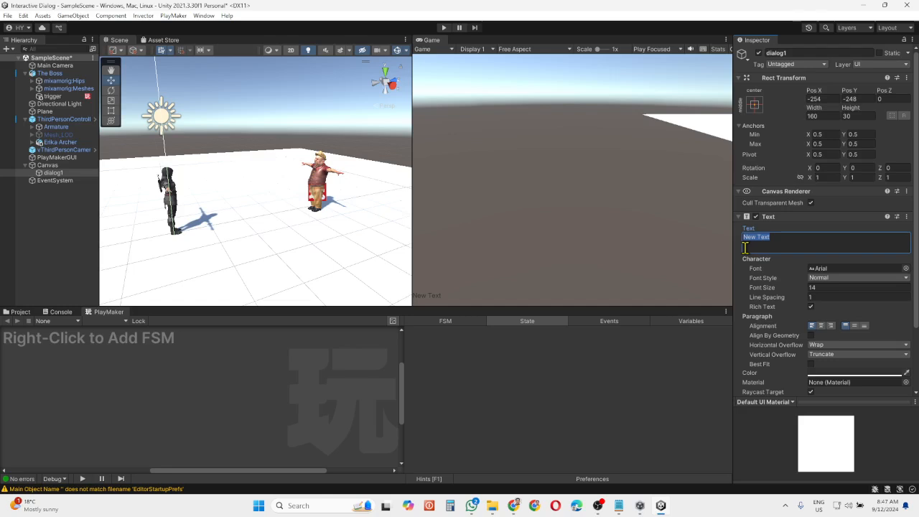
pyautogui.write('D')
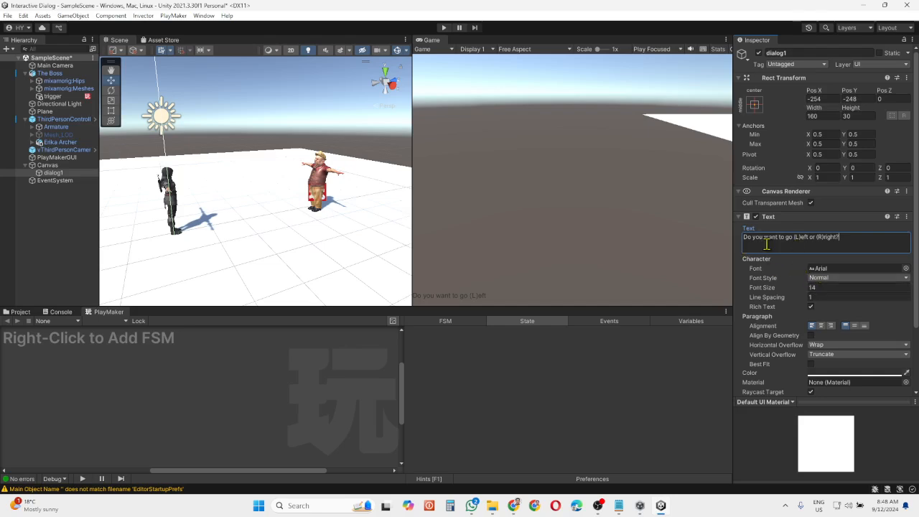
pyautogui.click(824, 287)
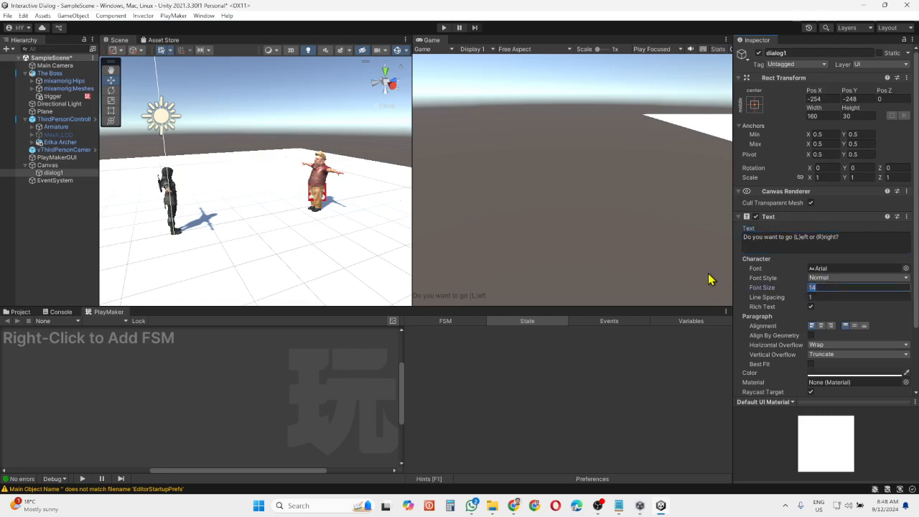
pyautogui.write('100')
pyautogui.press('BackSpace')
pyautogui.write('4')
# Set dialog1's font size to 100 and its scale to 0.3 uniformly on all axes
pyautogui.doubleClick(56, 173)
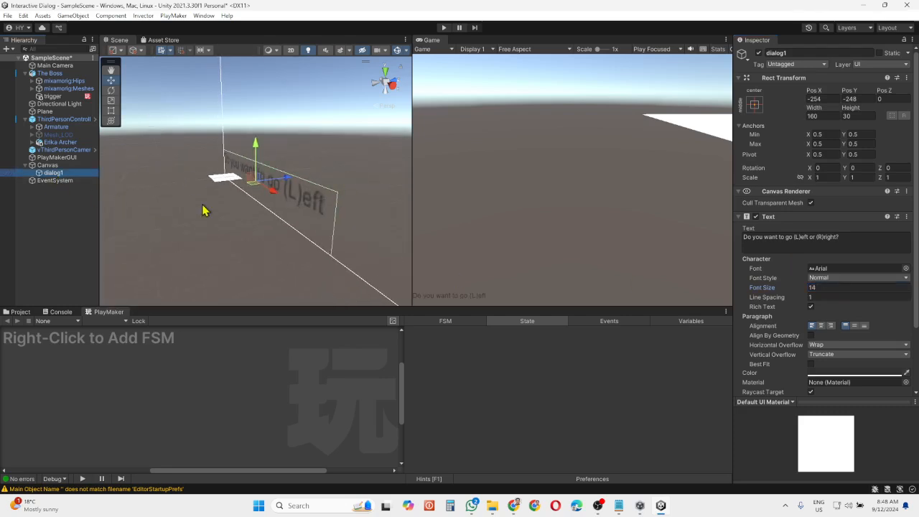
pyautogui.keyDown('alt'); pyautogui.moveTo(280, 237); pyautogui.dragTo(394, 204); pyautogui.keyUp('alt')
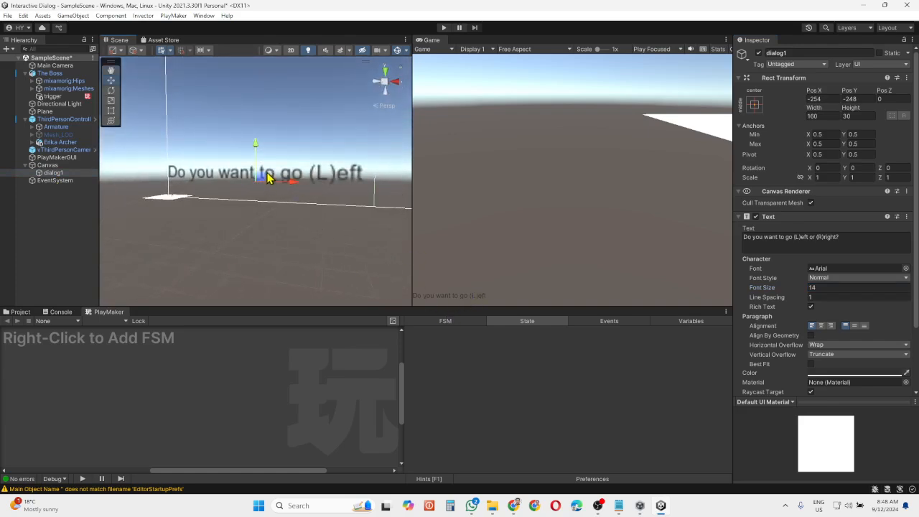
pyautogui.click(830, 286)
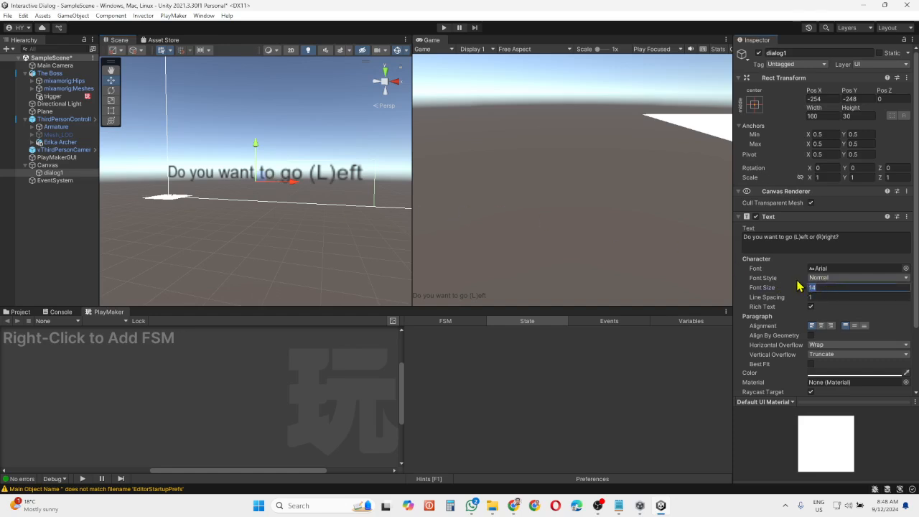
pyautogui.write('100')
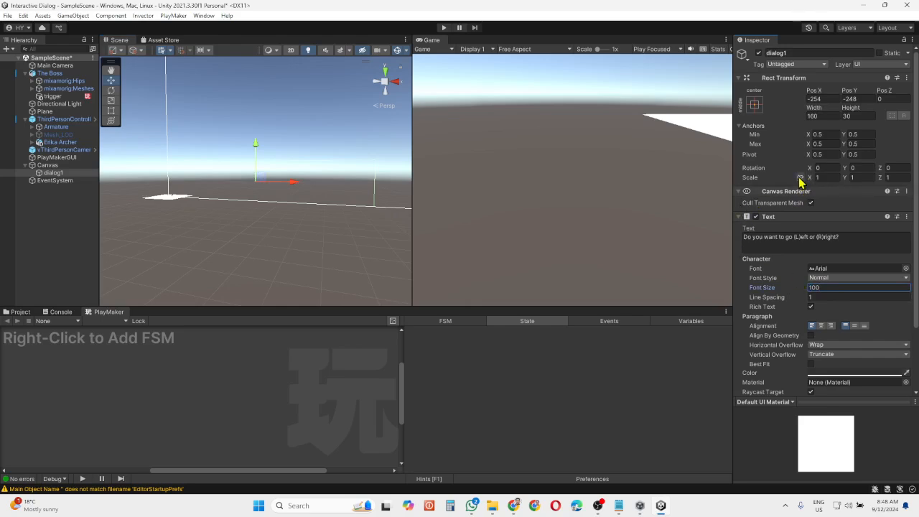
pyautogui.click(826, 177)
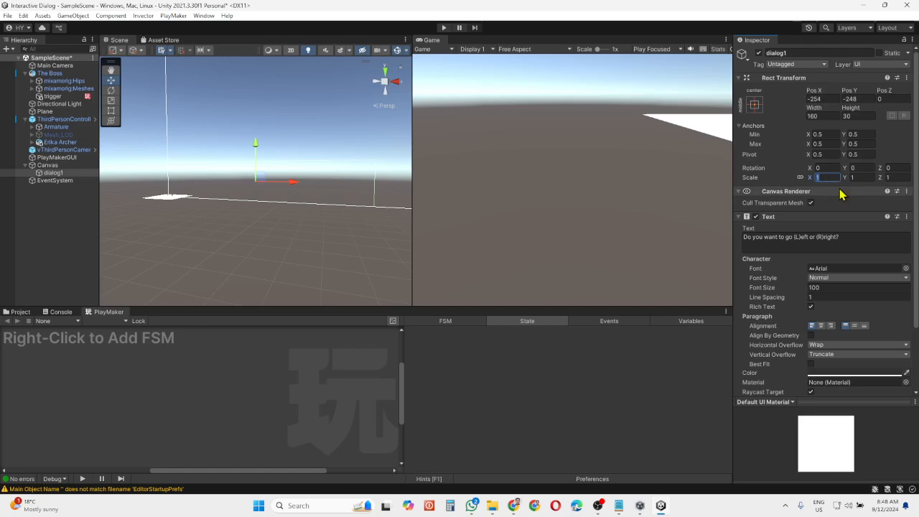
pyautogui.write('0.3')
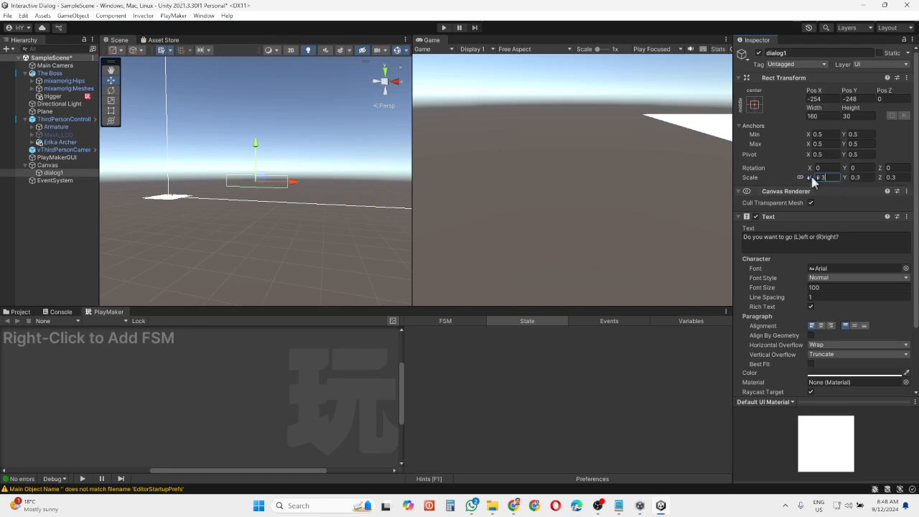
# Set dialog1's rectangle to a width of 500 and a height of 200
pyautogui.click(823, 114)
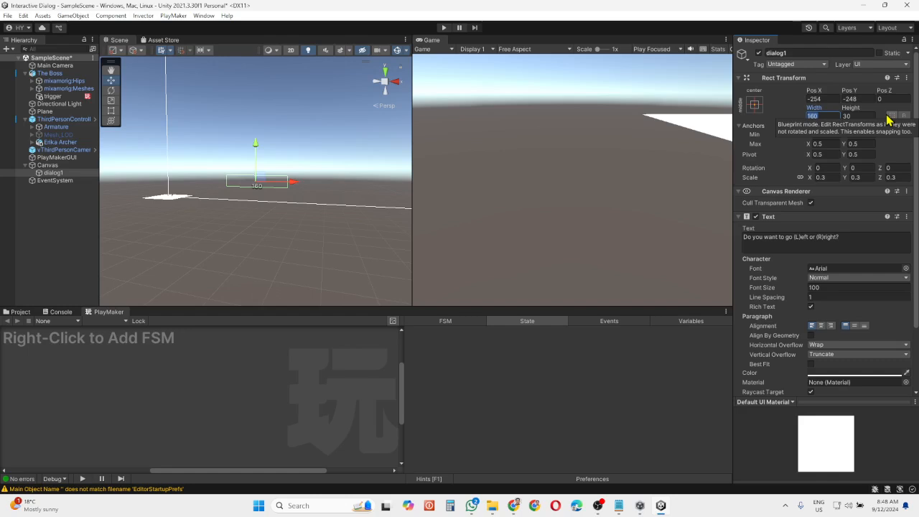
pyautogui.write('500')
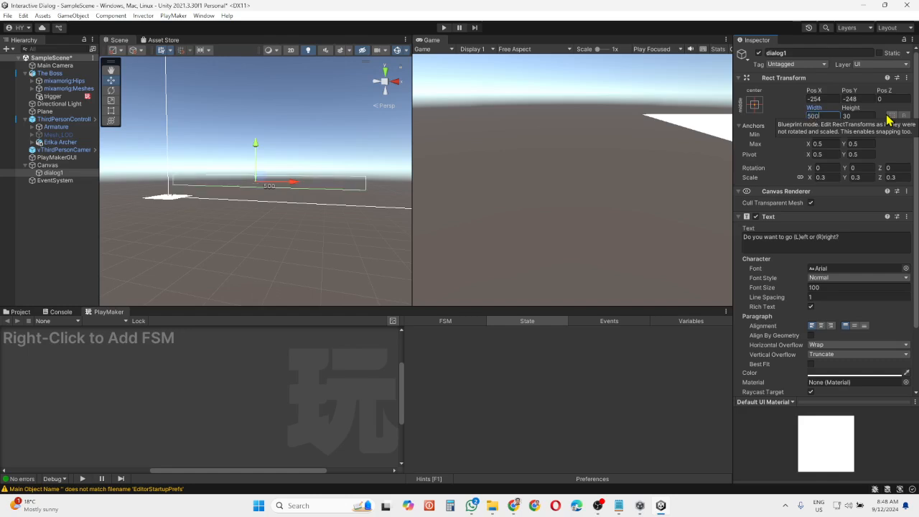
pyautogui.press('Tab')
pyautogui.write('200')
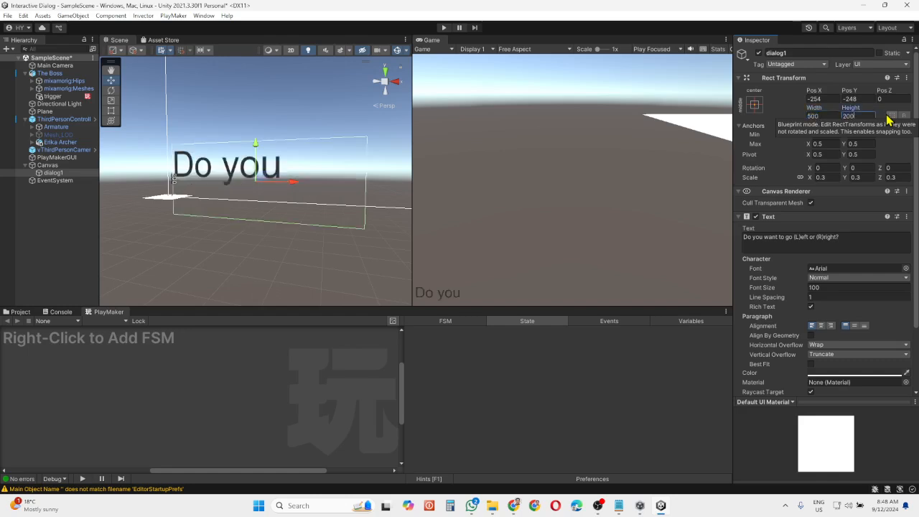
# Widen dialog1's rectangle until the whole question fits on one line, with a final width of 1800
pyautogui.click(823, 109)
pyautogui.moveTo(821, 109); pyautogui.dragTo(849, 168)
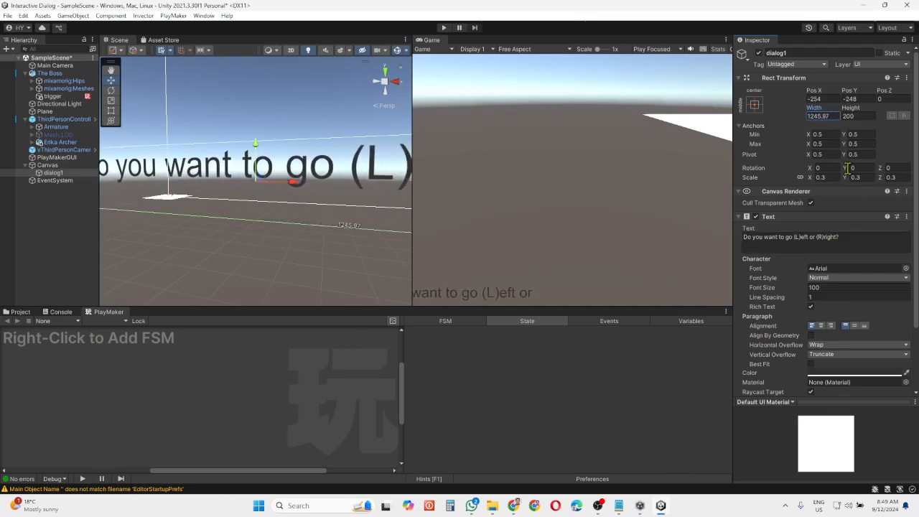
pyautogui.click(830, 115)
pyautogui.write('15')
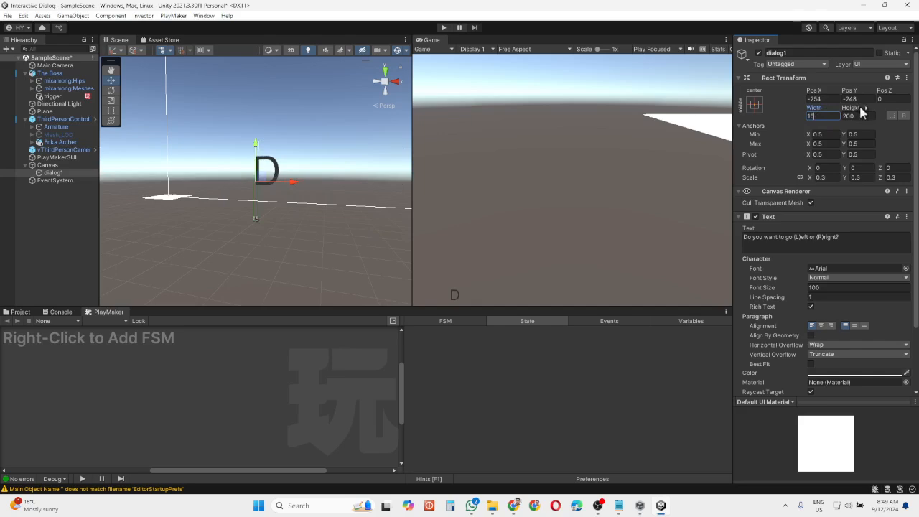
pyautogui.write('00')
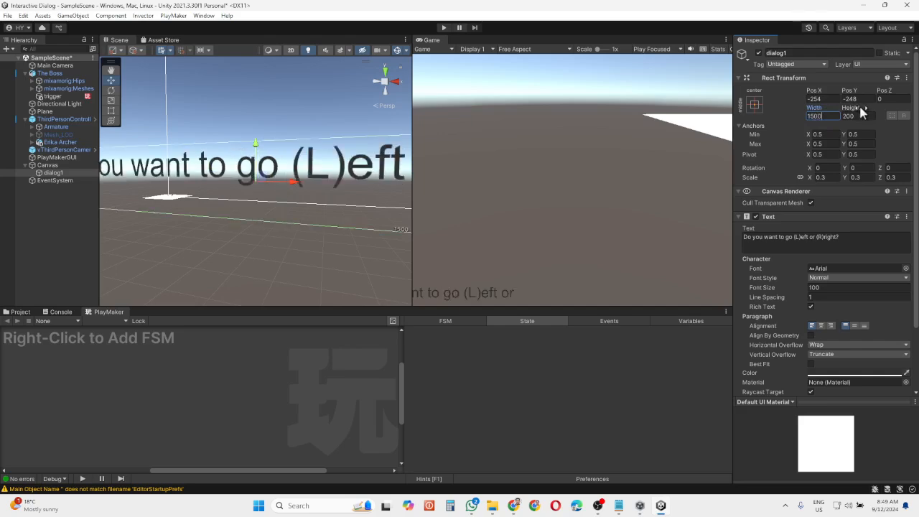
pyautogui.press('BackSpace')
pyautogui.press('BackSpace')
pyautogui.press('BackSpace')
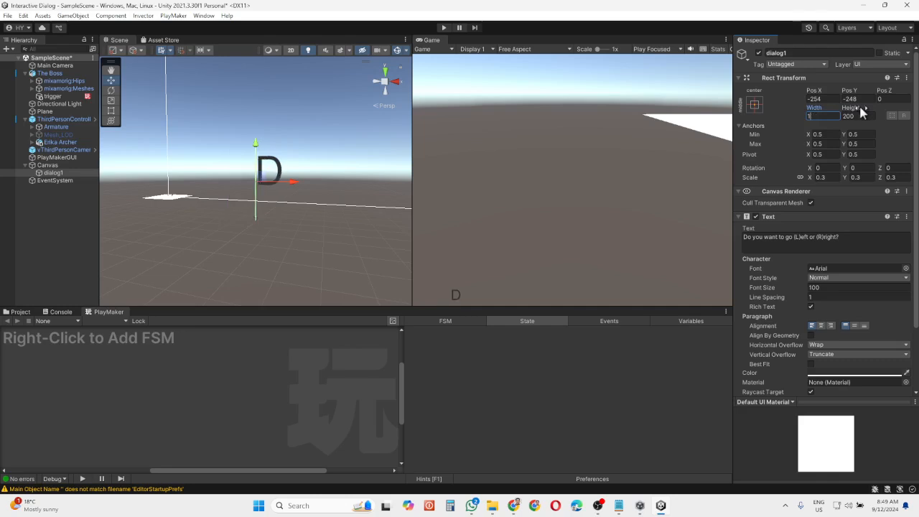
pyautogui.write('800')
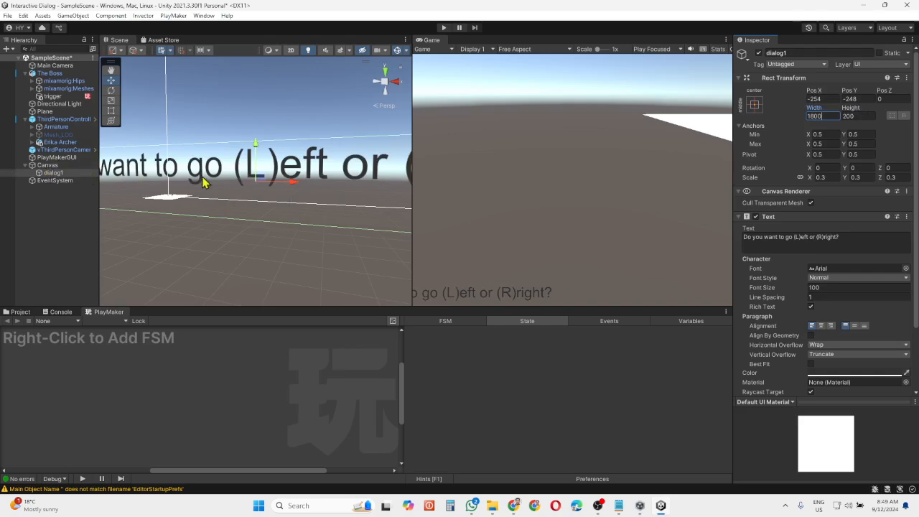
pyautogui.press('f')
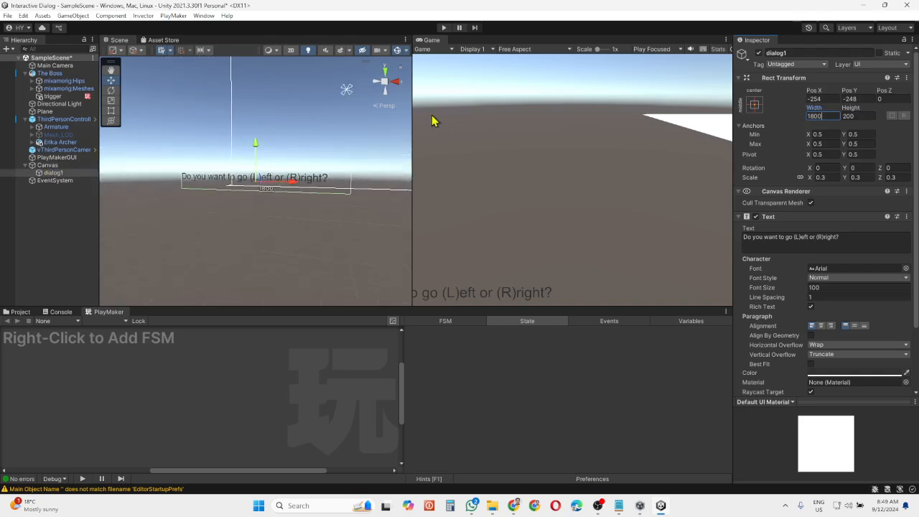
# Anchor dialog1 to the top center of the canvas and set its Pos X and Pos Y to 0
pyautogui.click(755, 106)
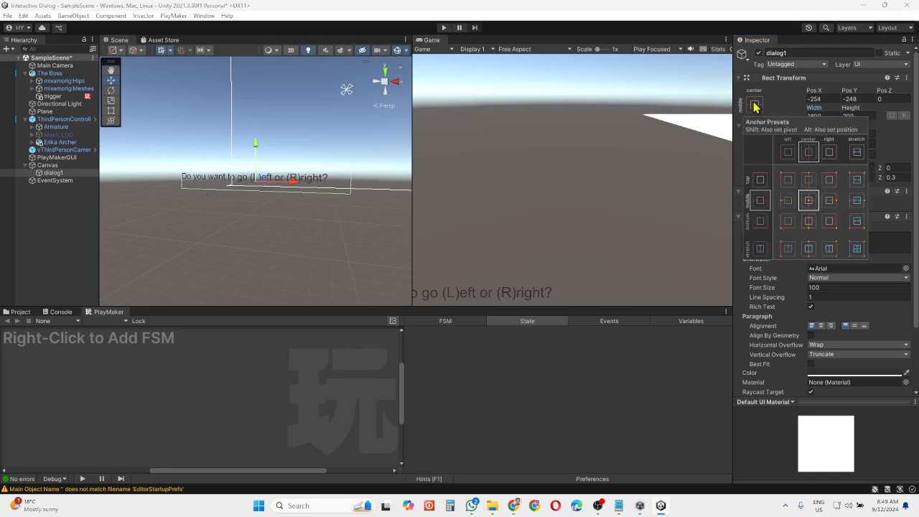
pyautogui.click(810, 180)
pyautogui.click(815, 99)
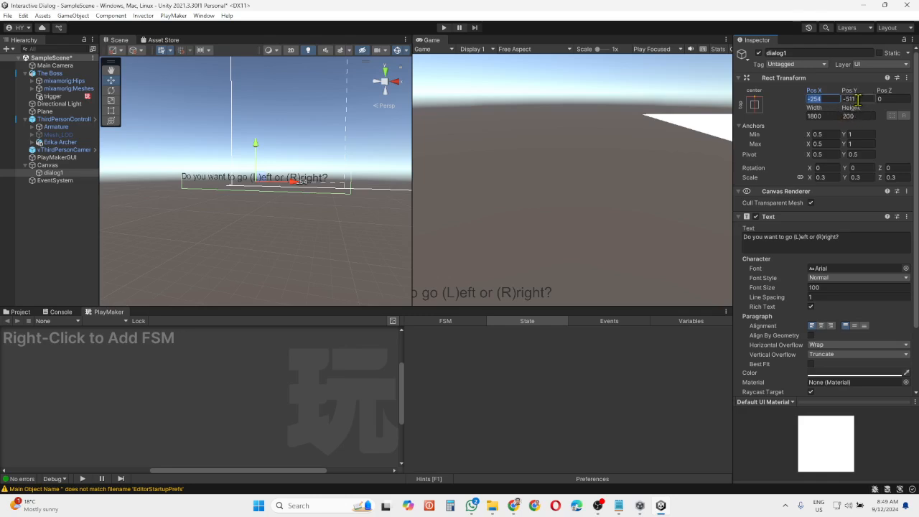
pyautogui.write('0')
pyautogui.click(855, 98)
pyautogui.write('0')
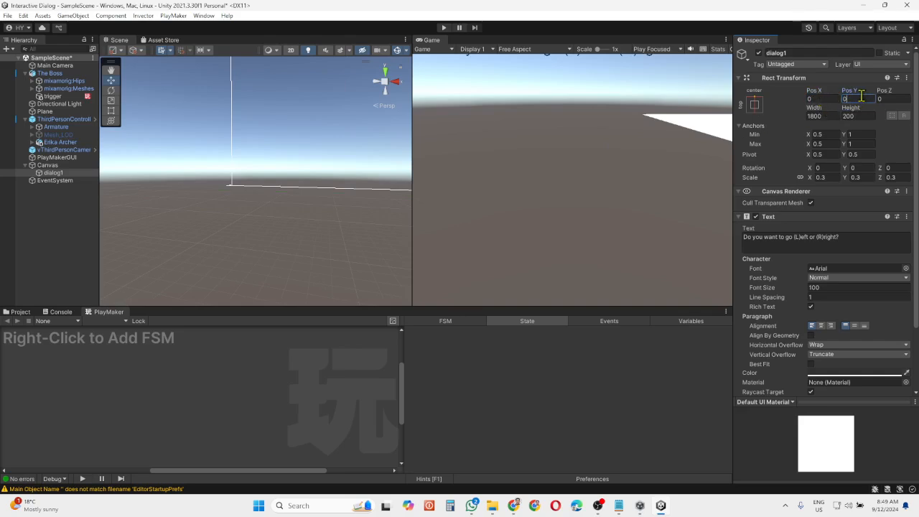
# Set dialog1's Pivot Y to 1 and Pos Y to -50, and center its text horizontally
pyautogui.press('Return')
pyautogui.write('-5')
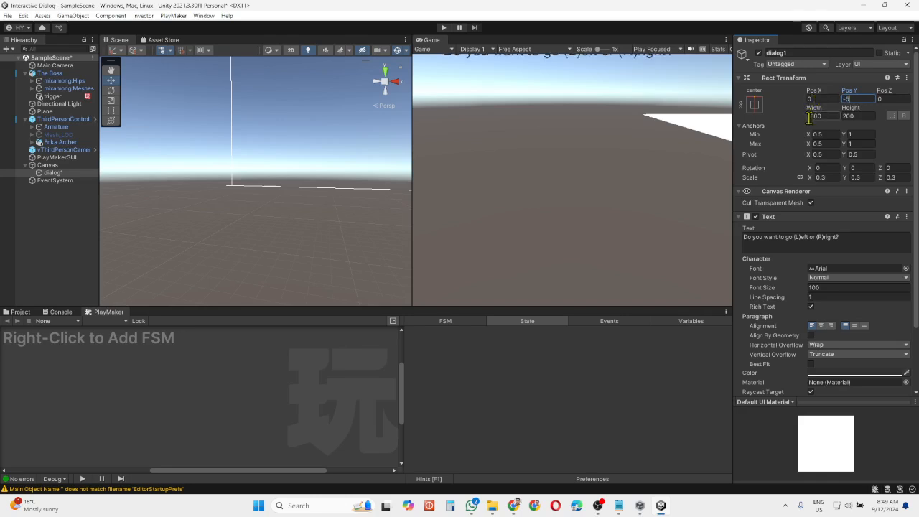
pyautogui.write('0')
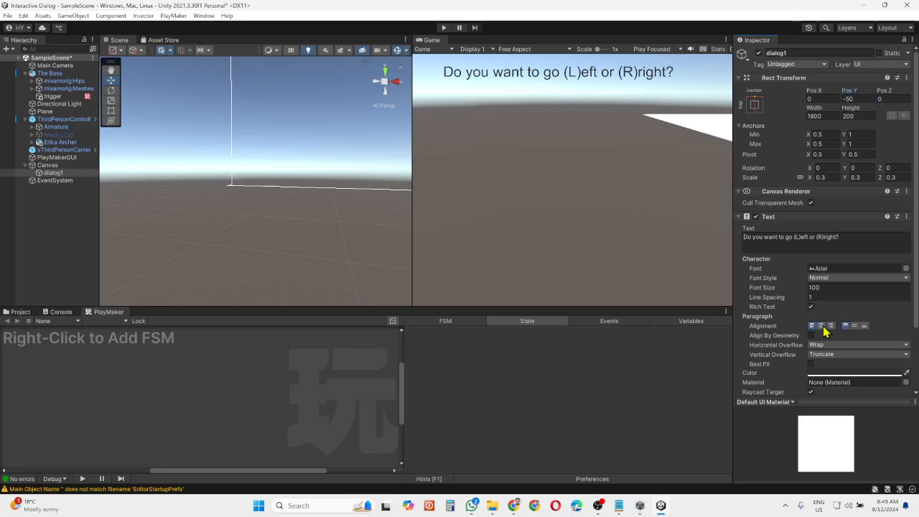
pyautogui.click(822, 326)
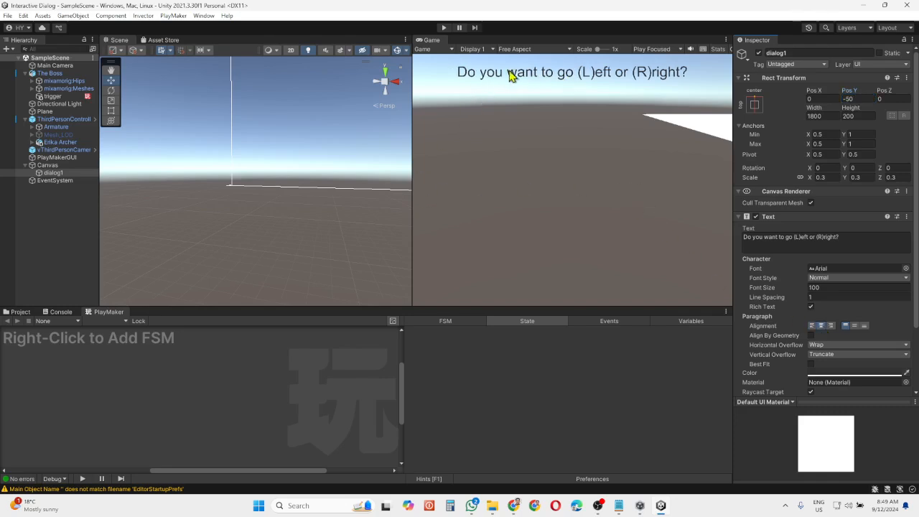
# Duplicate the dialog1 text object twice within the Canvas
pyautogui.click(56, 172)
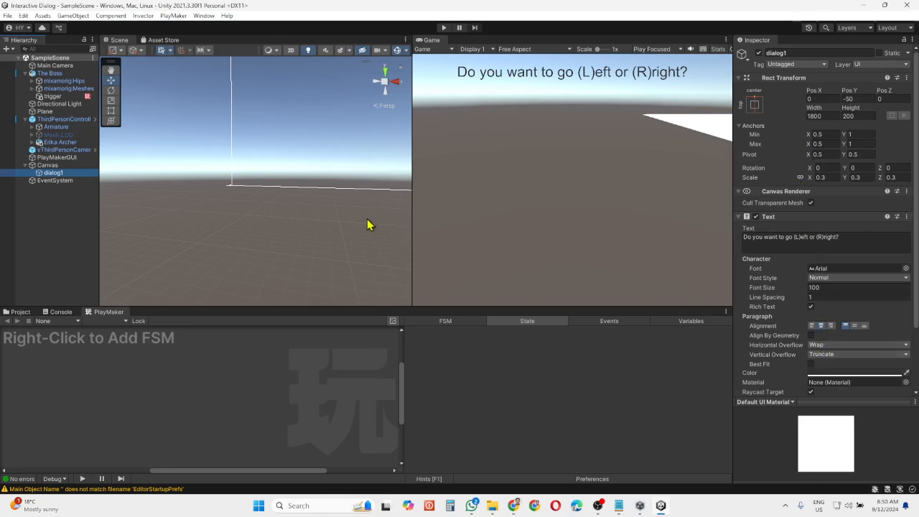
pyautogui.rightClick(53, 174)
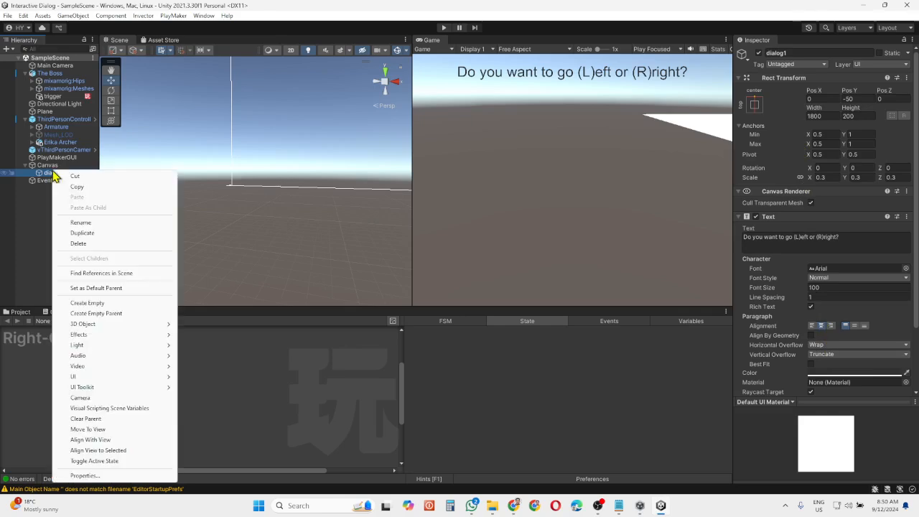
pyautogui.click(83, 235)
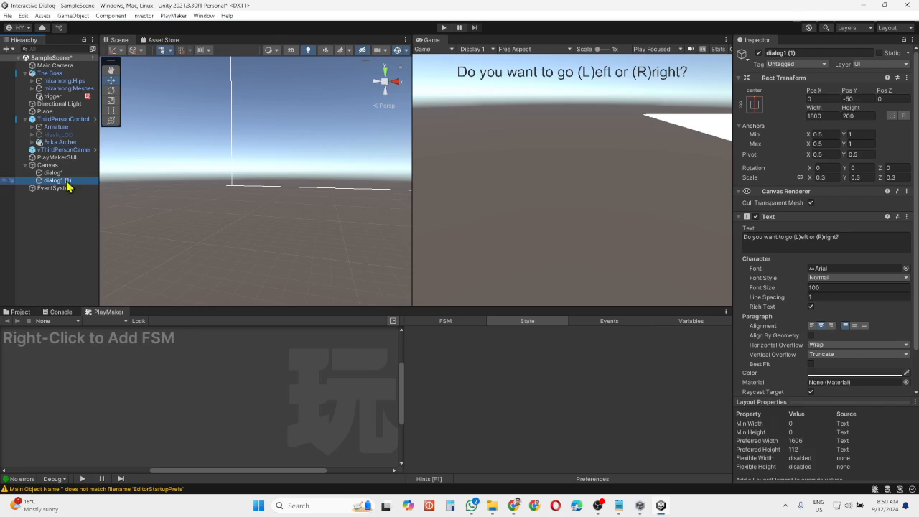
pyautogui.rightClick(66, 183)
pyautogui.click(99, 235)
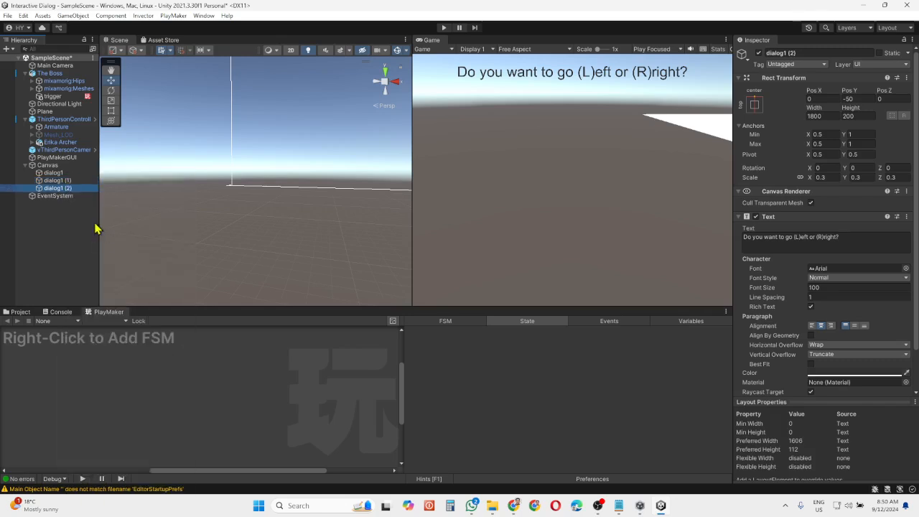
# Rename the two dialog1 copies to dialog L and dialog R
pyautogui.click(57, 180)
pyautogui.click(75, 181)
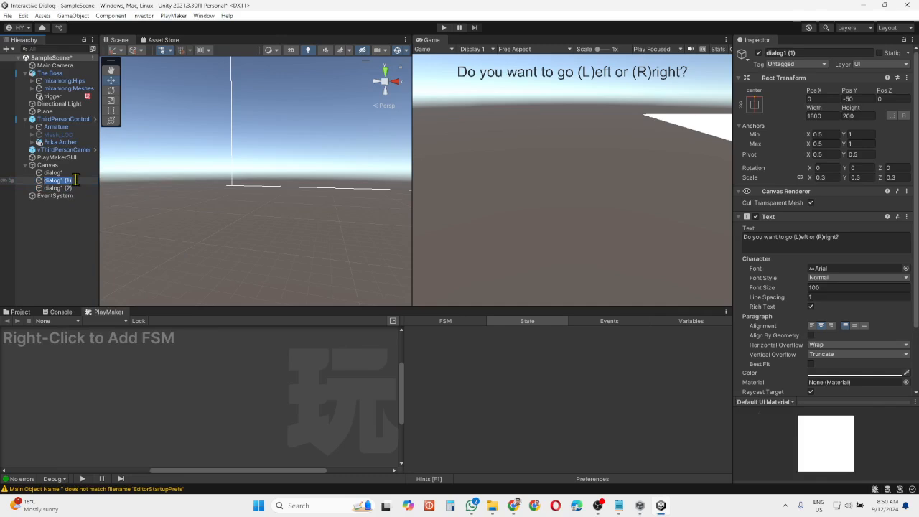
pyautogui.click(76, 180)
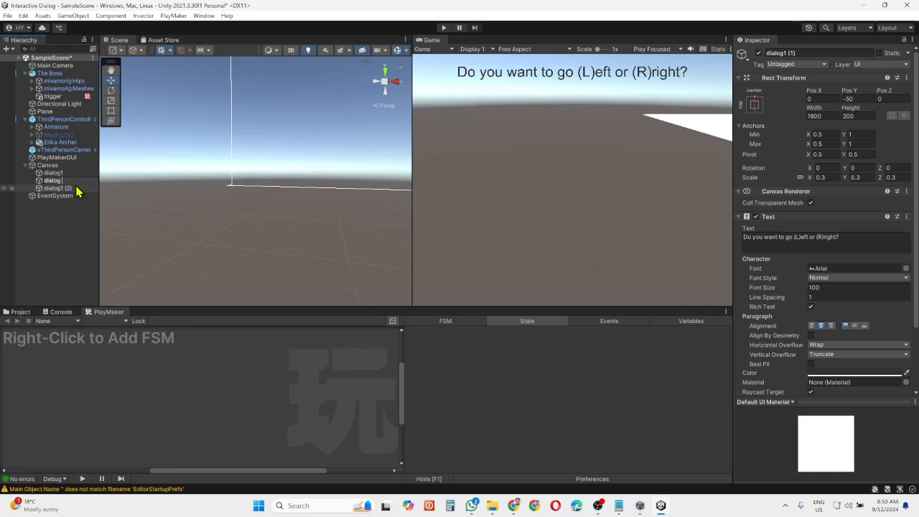
pyautogui.press('Return')
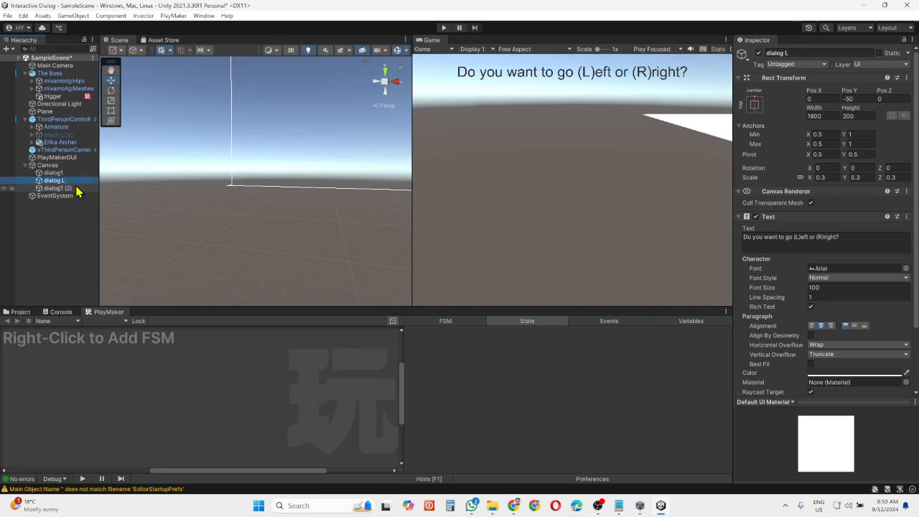
pyautogui.click(65, 188)
pyautogui.click(66, 188)
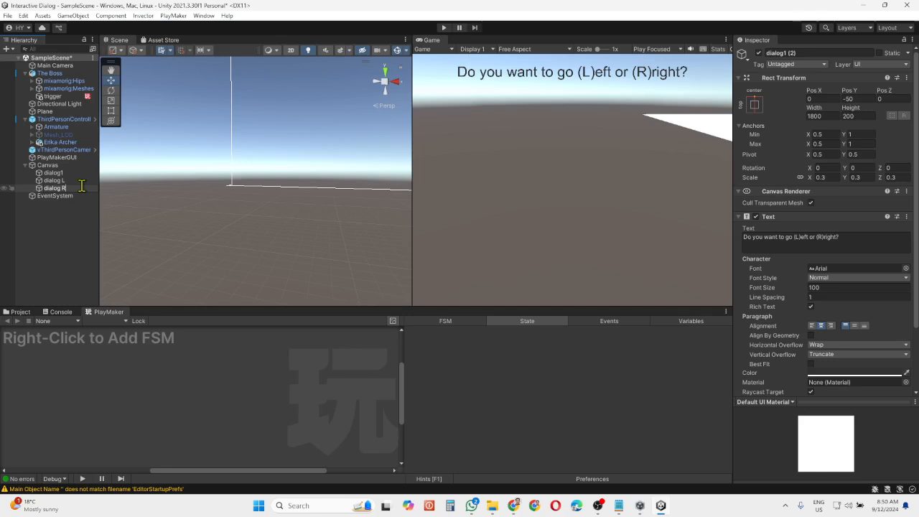
pyautogui.write('dialog R')
pyautogui.press('Return')
# Replace the text of the dialog L object with "Ok I go Left"
pyautogui.click(71, 180)
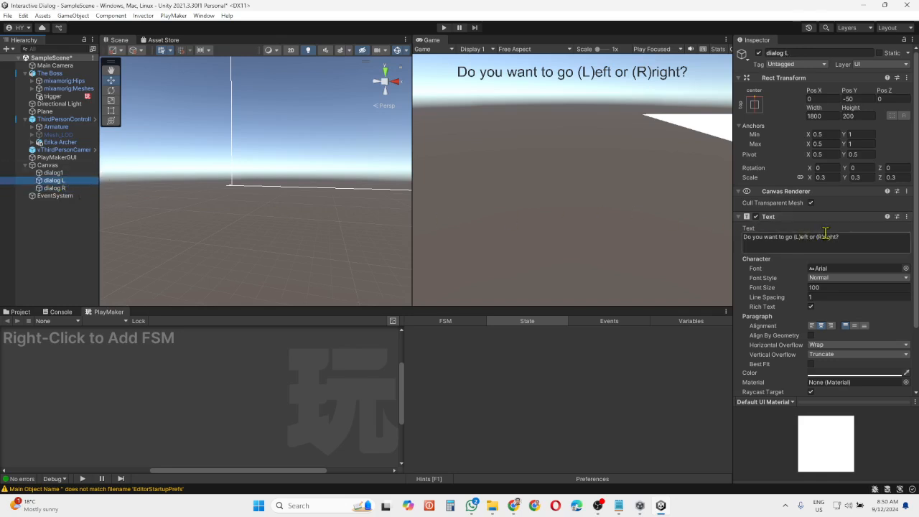
pyautogui.click(849, 236)
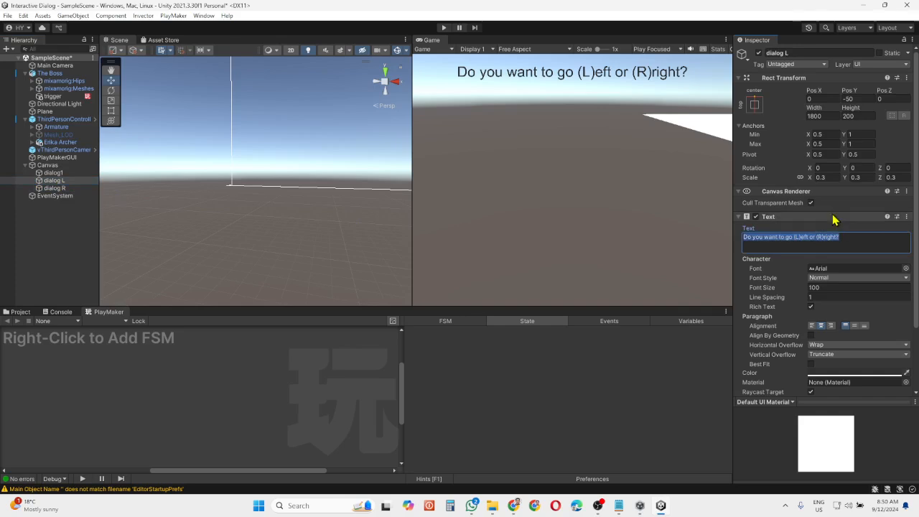
pyautogui.write('Ok')
pyautogui.write(' (')
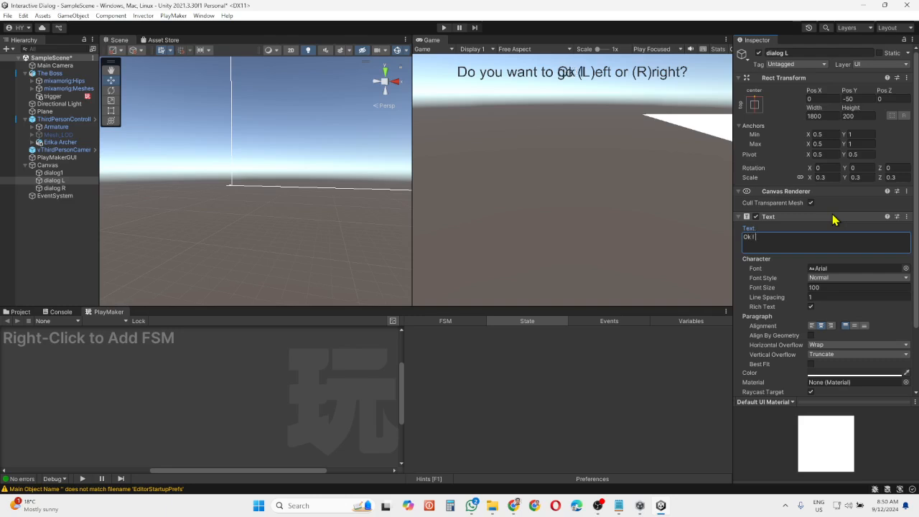
pyautogui.write(' go Left')
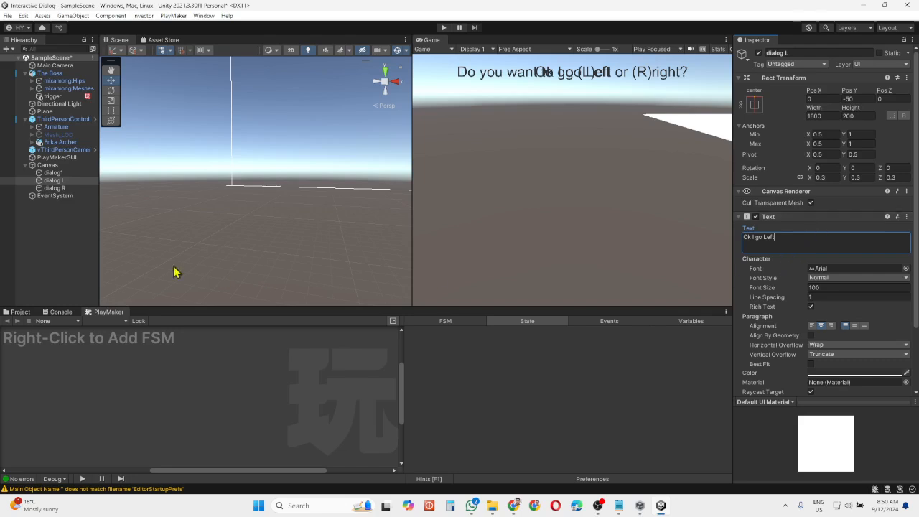
# Copy dialog L's text into the dialog R object and change it to "Ok I go Right"
pyautogui.click(780, 237)
pyautogui.hotkey('ctrl', 'c')
pyautogui.click(60, 188)
pyautogui.moveTo(841, 237); pyautogui.dragTo(706, 247)
pyautogui.hotkey('ctrl', 'v')
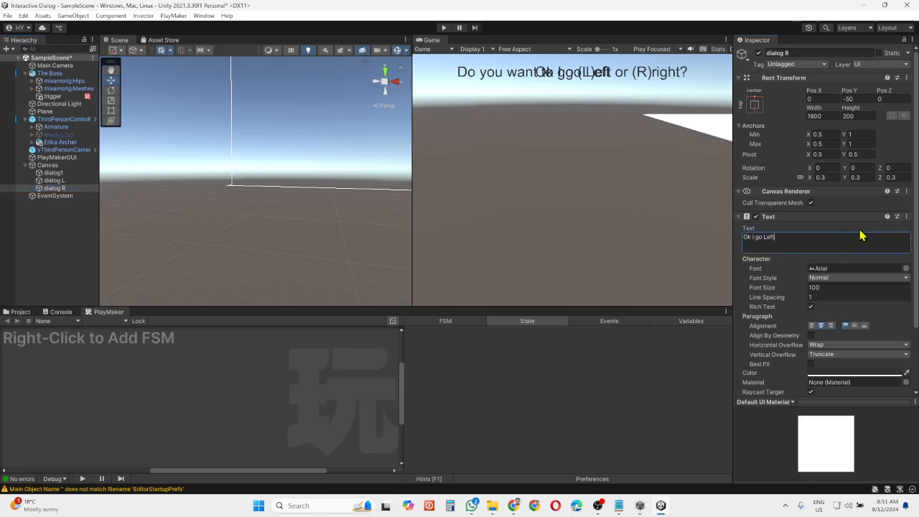
pyautogui.press('BackSpace')
pyautogui.press('BackSpace')
pyautogui.press('BackSpace')
pyautogui.press('BackSpace')
pyautogui.write('Right')
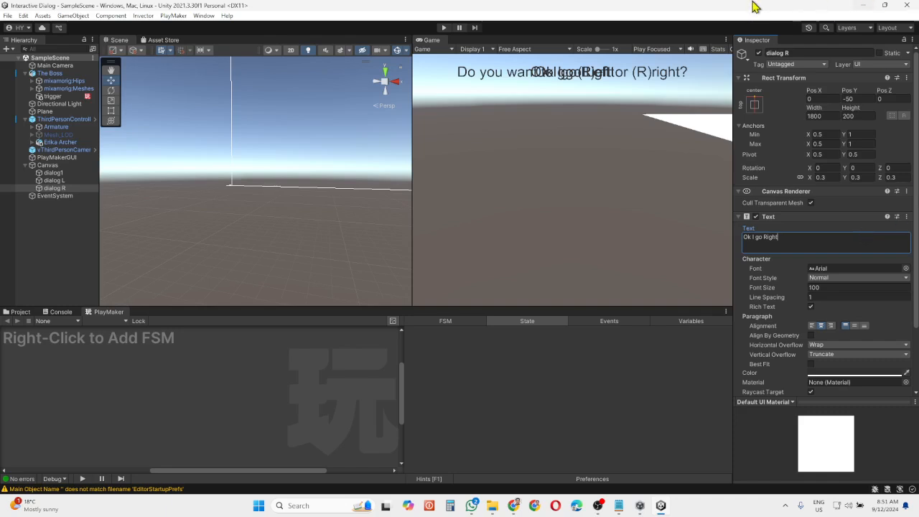
# Deactivate the dialog1, dialog L and dialog R objects and save the scene
pyautogui.click(68, 173)
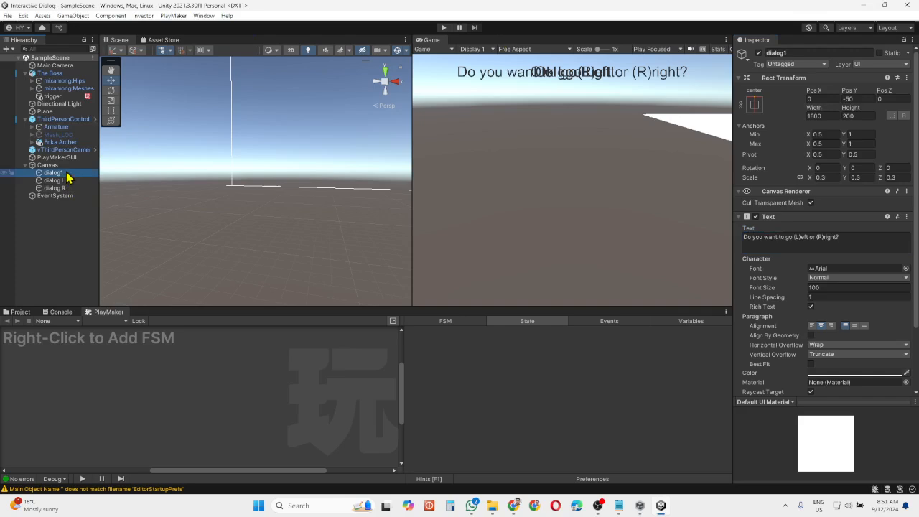
pyautogui.click(759, 54)
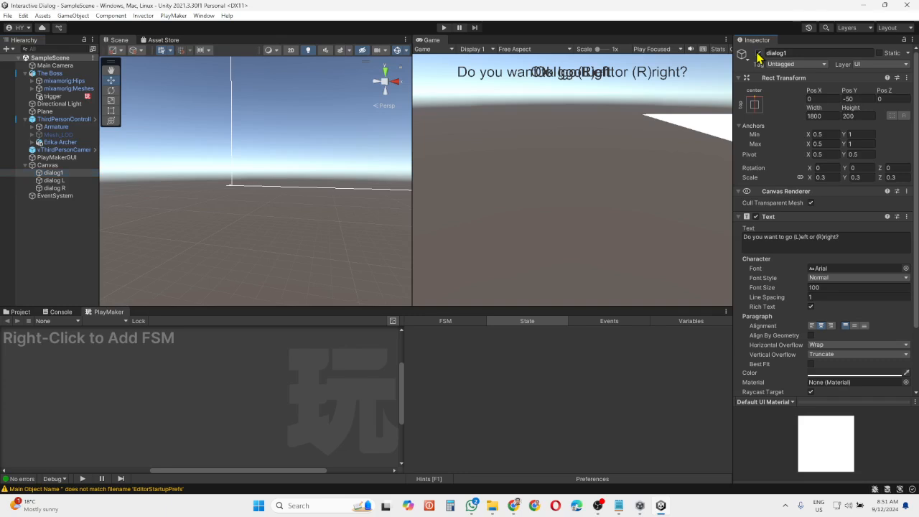
pyautogui.click(71, 181)
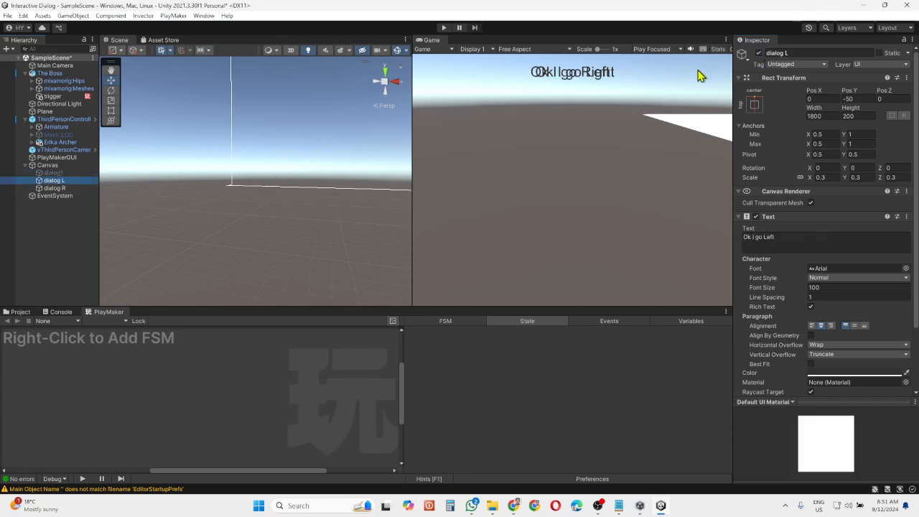
pyautogui.click(759, 53)
pyautogui.click(82, 187)
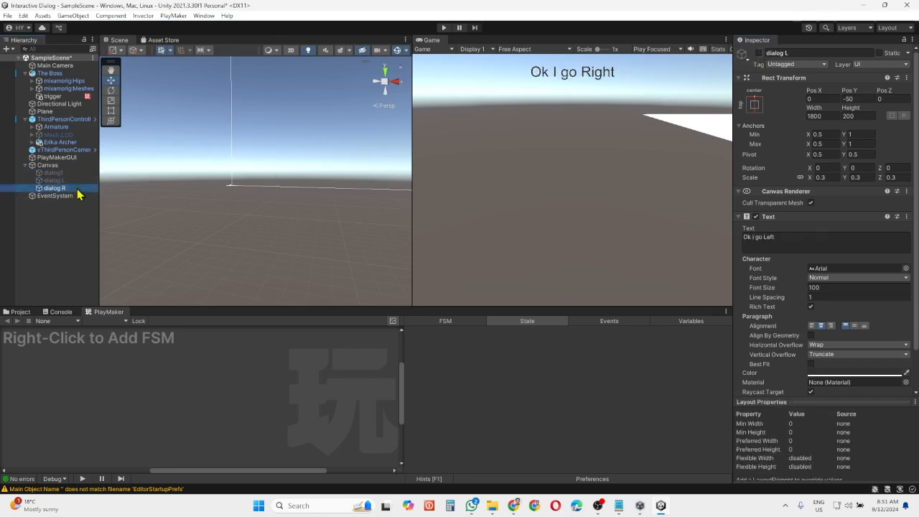
pyautogui.click(759, 53)
pyautogui.hotkey('ctrl', 's')
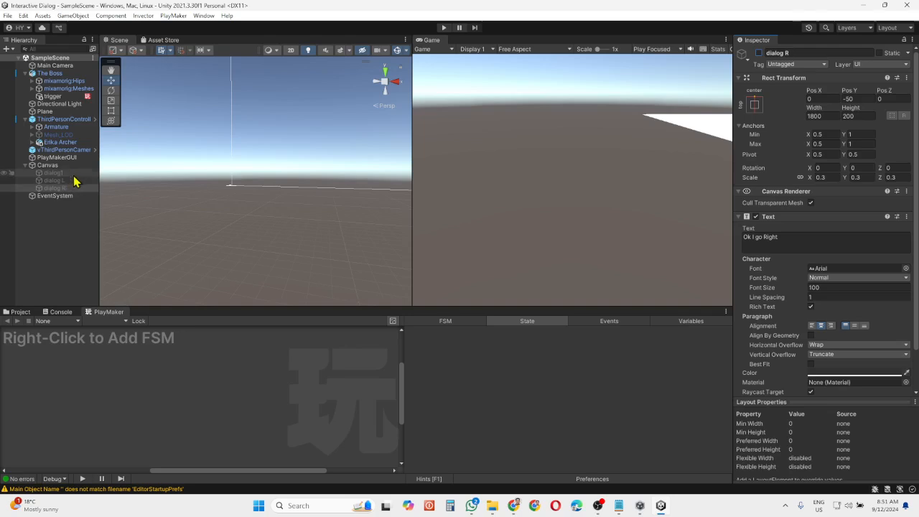
# Move the Activated state slightly closer to the Idle state in the trigger object's FSM graph
pyautogui.click(76, 97)
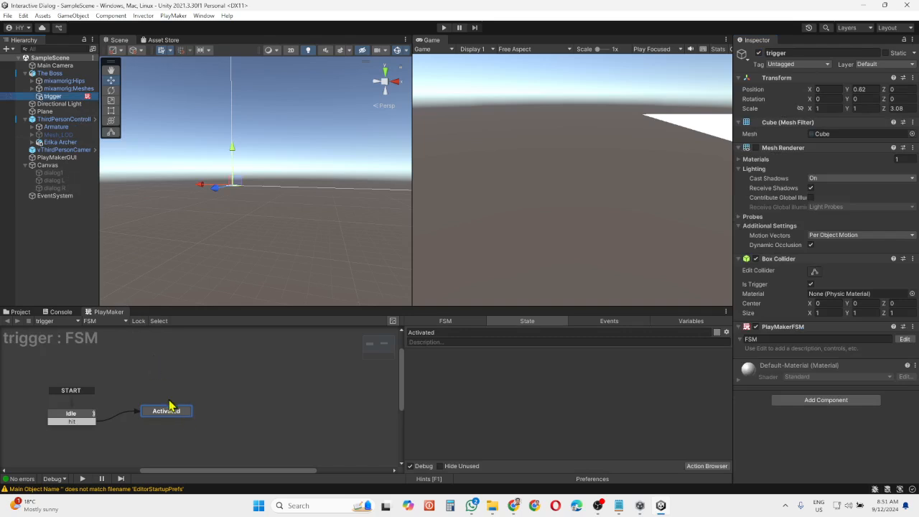
pyautogui.click(169, 417)
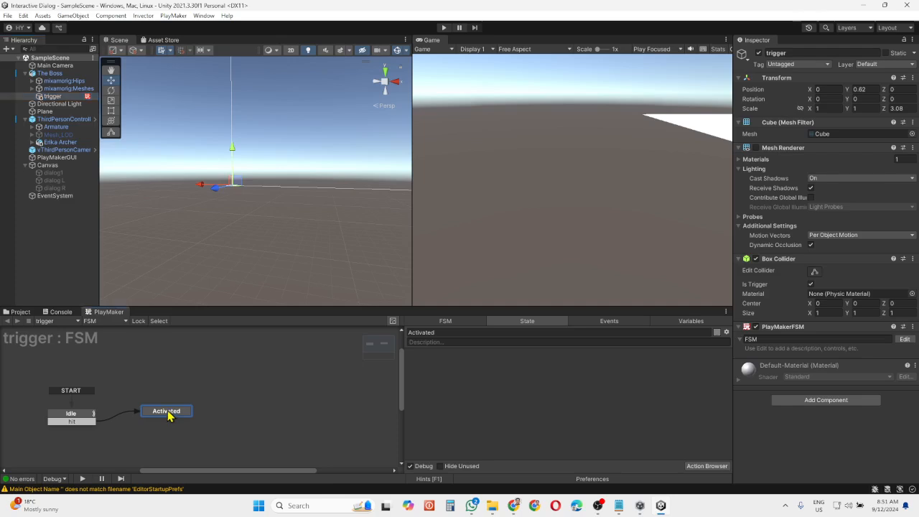
pyautogui.moveTo(169, 416); pyautogui.dragTo(155, 405)
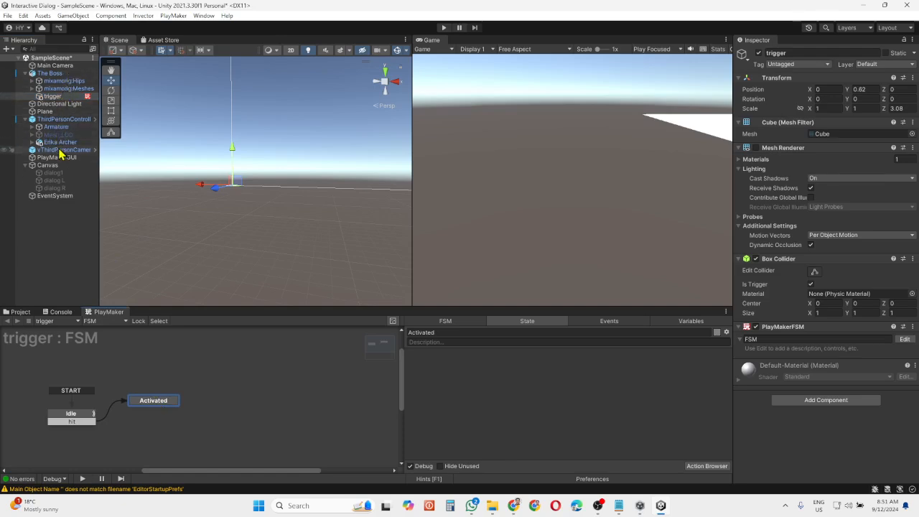
# Add an Activate Game Object action to the Activated state of the trigger's FSM
pyautogui.doubleClick(64, 119)
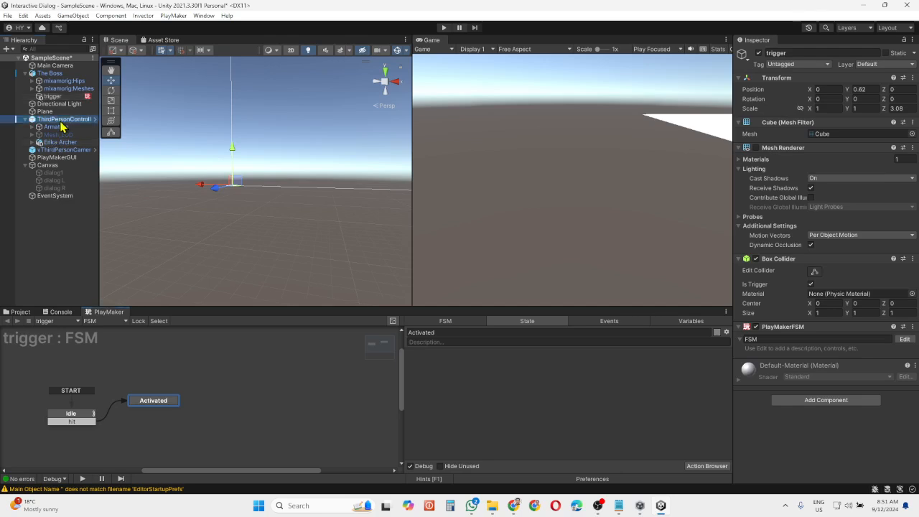
pyautogui.scroll(-4, 258, 177)
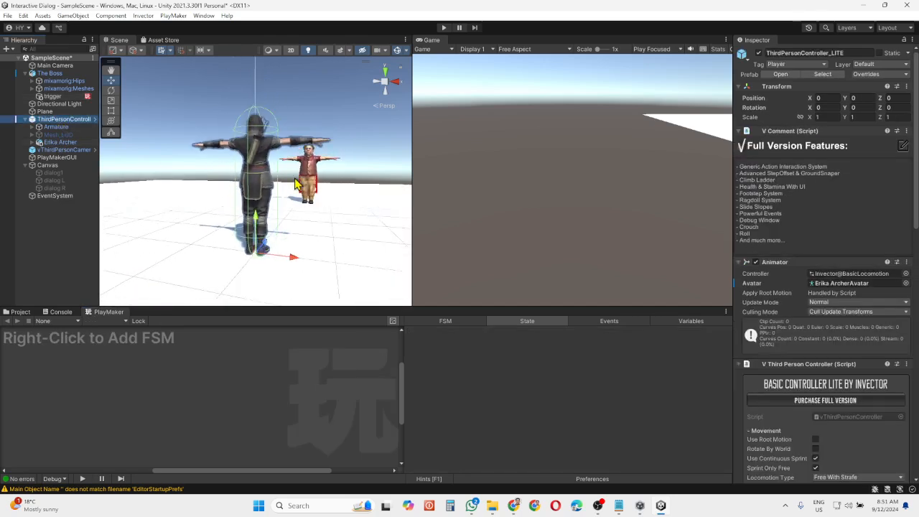
pyautogui.keyDown('alt'); pyautogui.moveTo(321, 202); pyautogui.dragTo(242, 237); pyautogui.keyUp('alt')
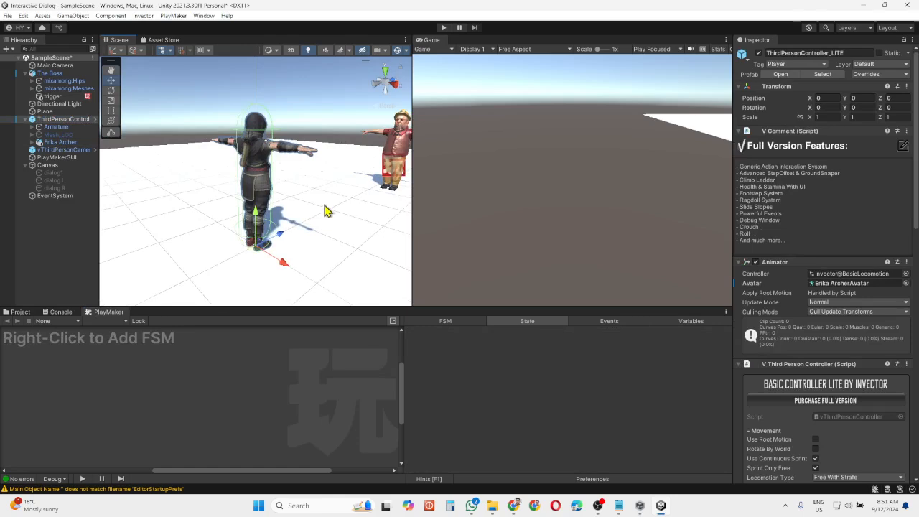
pyautogui.keyDown('alt'); pyautogui.moveTo(332, 193); pyautogui.dragTo(324, 177); pyautogui.keyUp('alt')
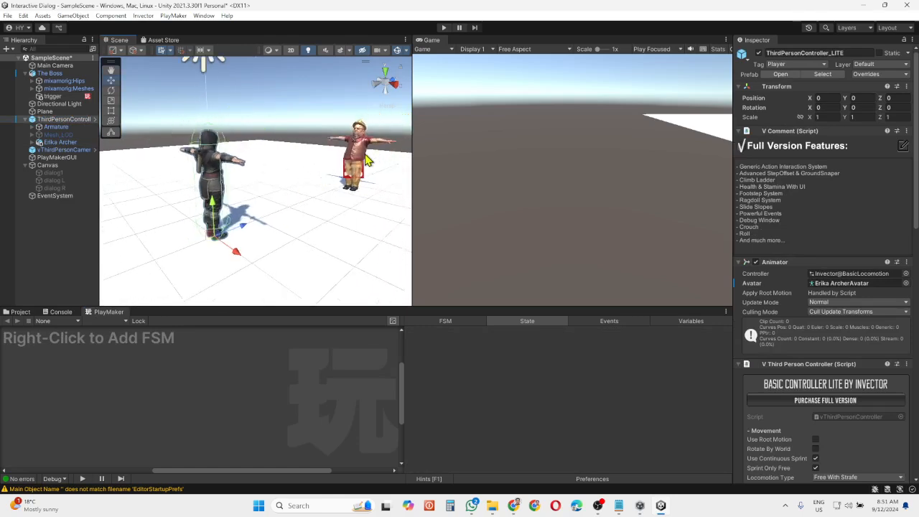
pyautogui.click(62, 97)
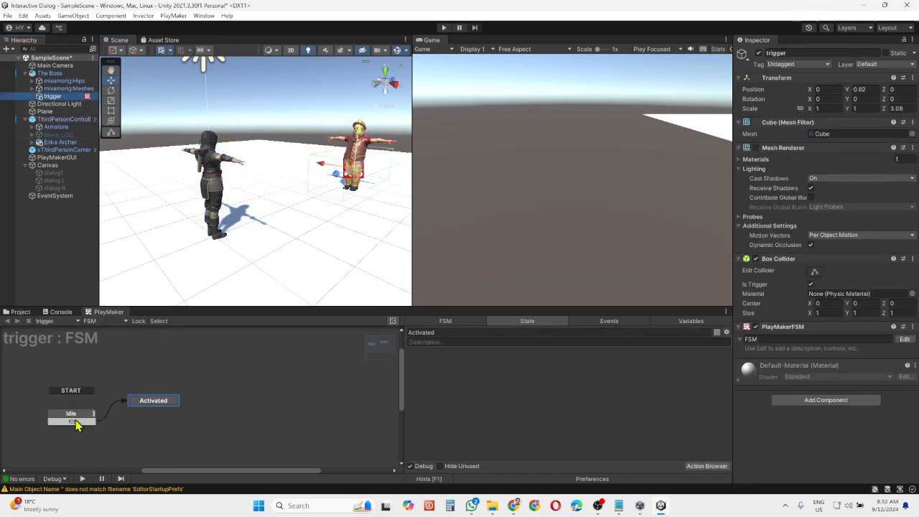
pyautogui.click(161, 405)
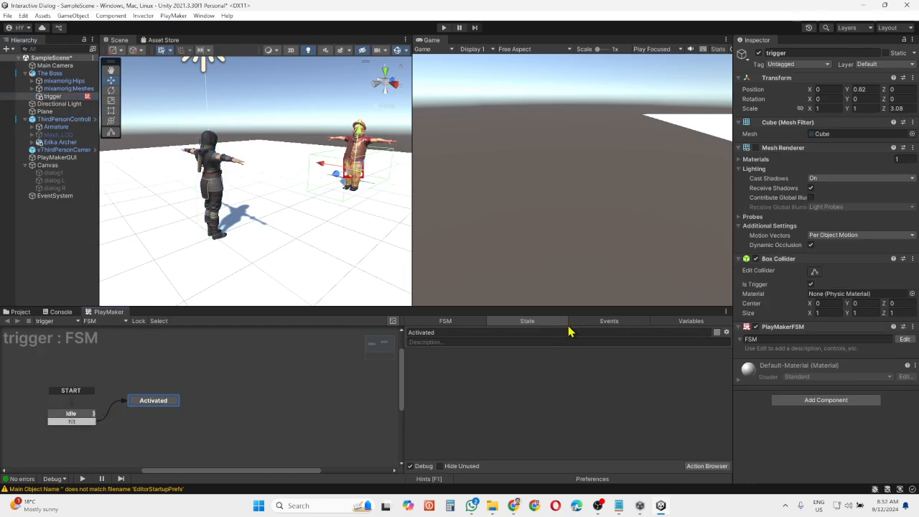
pyautogui.click(706, 466)
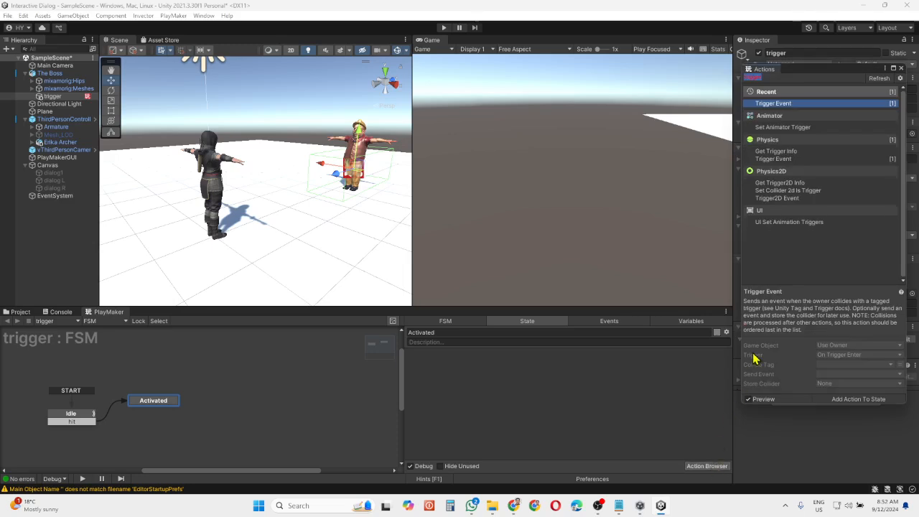
pyautogui.write('activate')
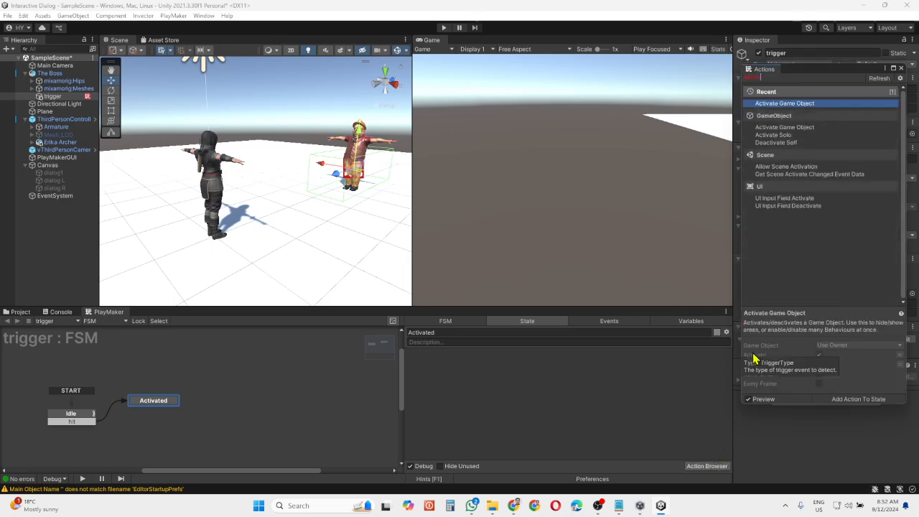
pyautogui.doubleClick(813, 104)
# Set the Activate Game Object action to Specify Game Object, assign dialog1 as its target and keep Activate enabled
pyautogui.click(655, 368)
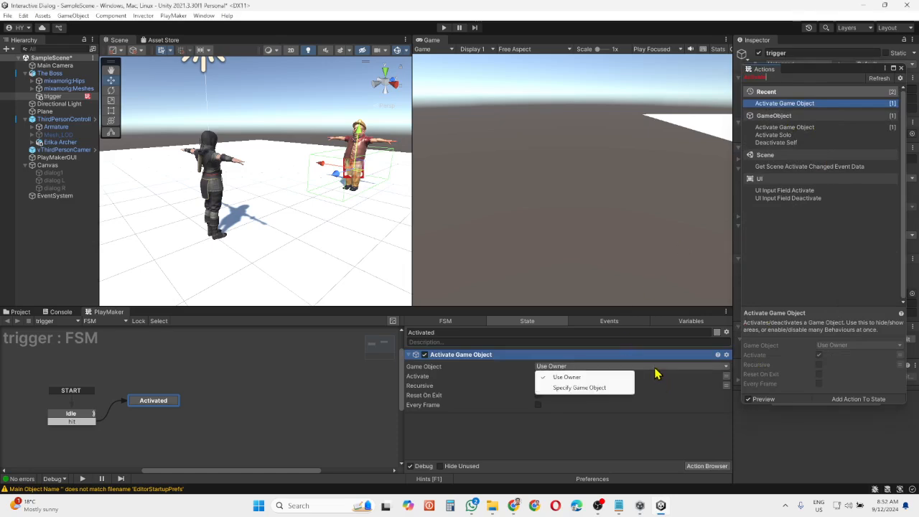
pyautogui.click(595, 388)
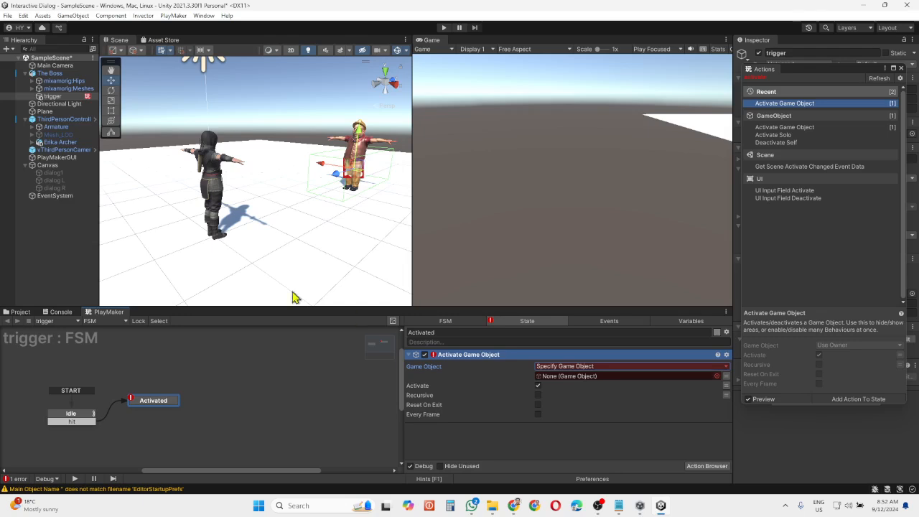
pyautogui.moveTo(61, 176); pyautogui.dragTo(561, 374)
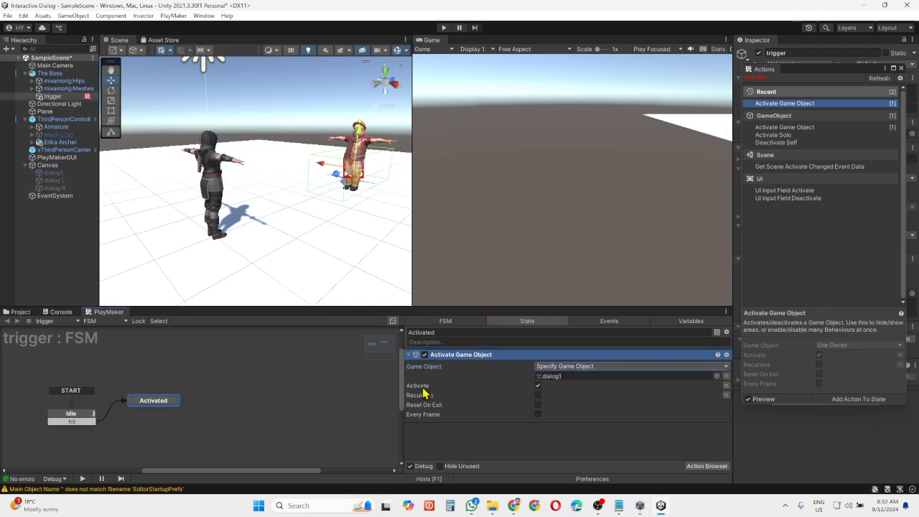
pyautogui.click(538, 387)
# Play-test the scene by walking the player forward into The Boss's trigger, and stop play mode
pyautogui.click(444, 28)
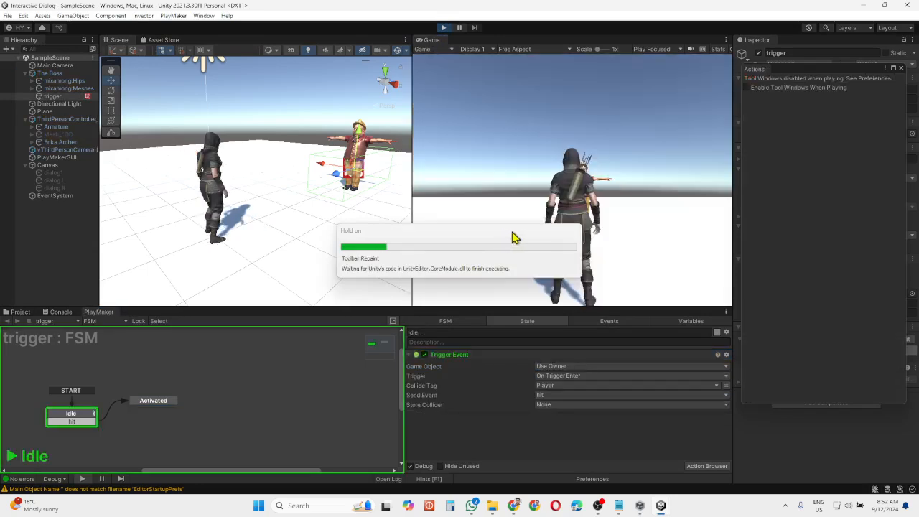
pyautogui.press('w')
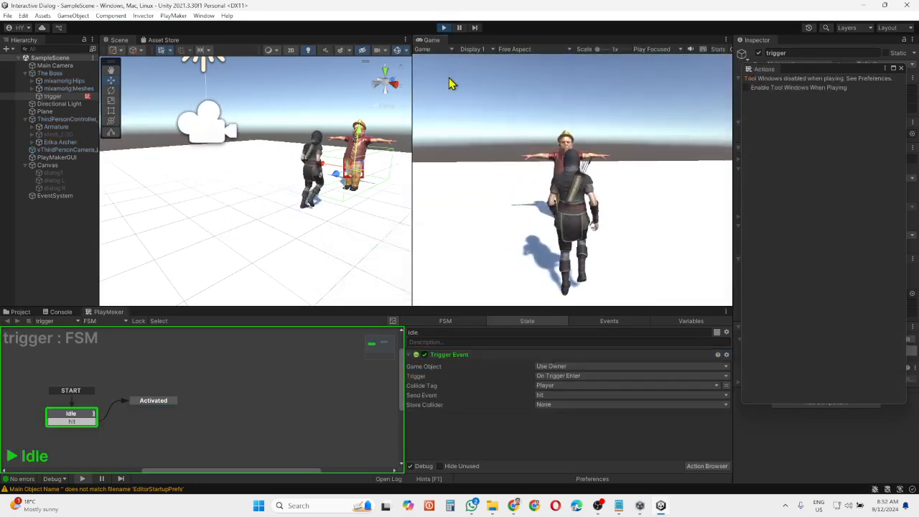
pyautogui.press('w')
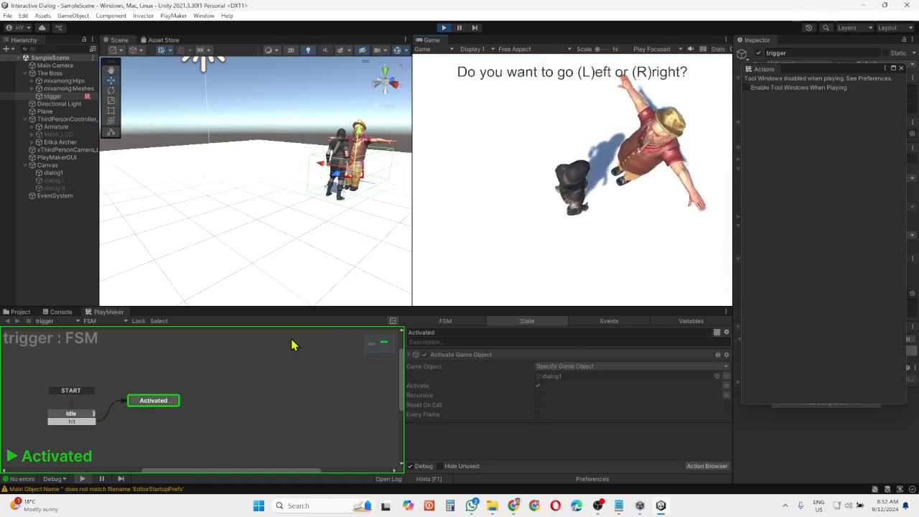
pyautogui.click(443, 28)
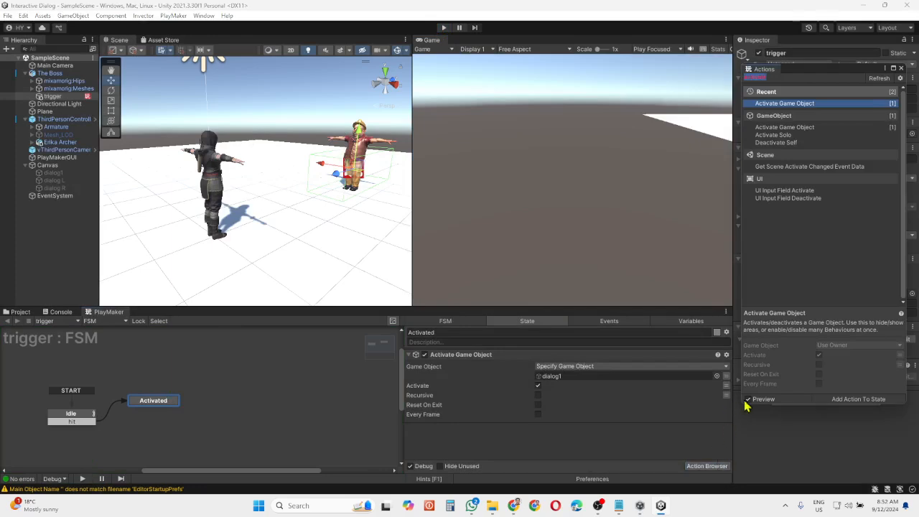
# Add a Get Key Down action to the Activated state and close the action browser
pyautogui.write('key do')
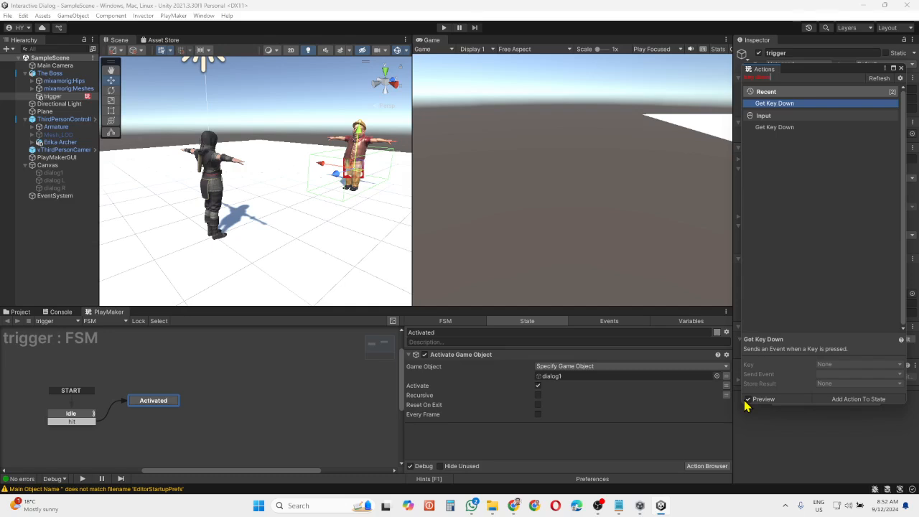
pyautogui.doubleClick(789, 103)
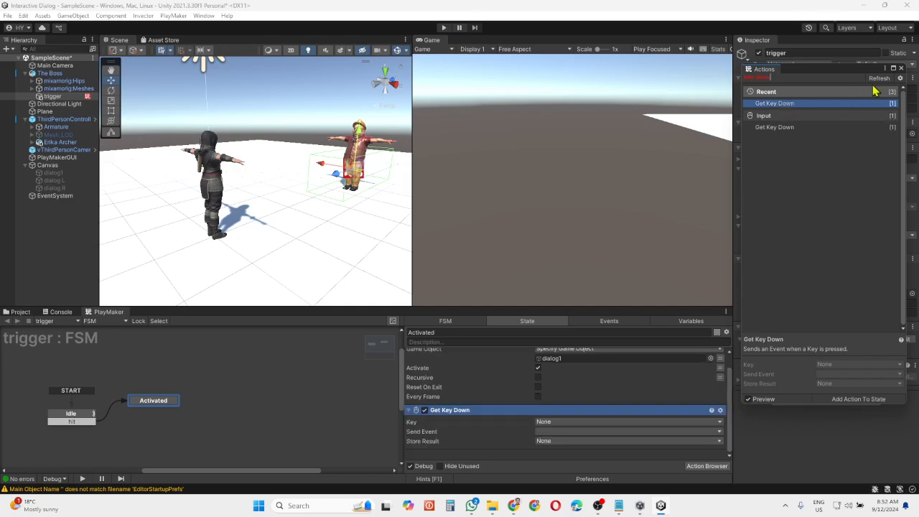
pyautogui.click(902, 67)
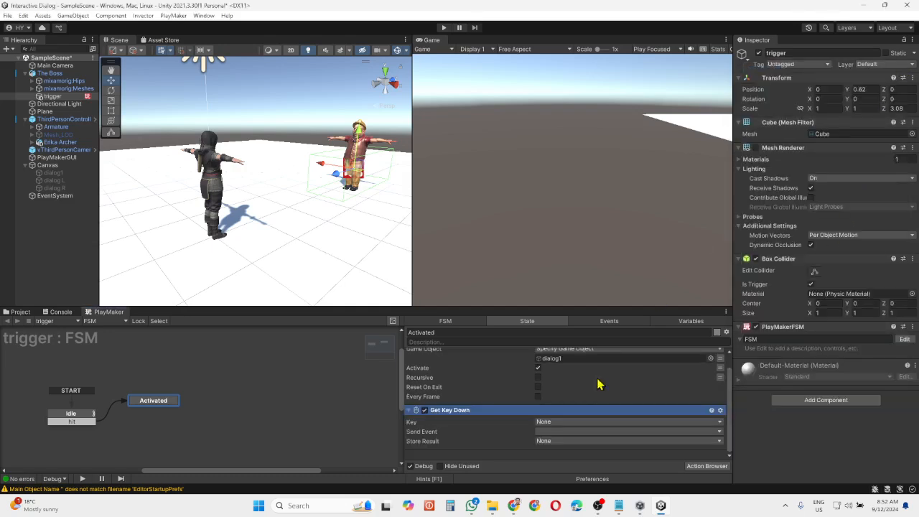
# Set the Get Key Down action's key to L in the Activated state
pyautogui.click(544, 422)
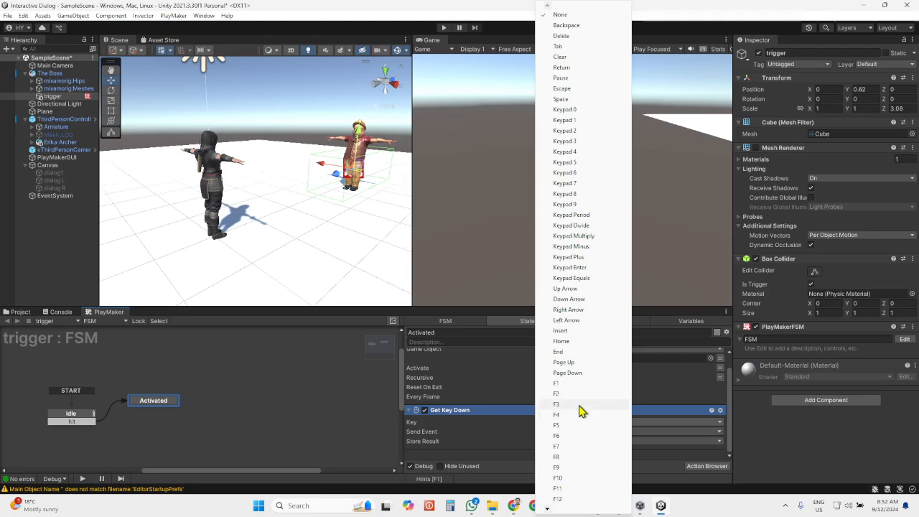
pyautogui.scroll(-7, 579, 411)
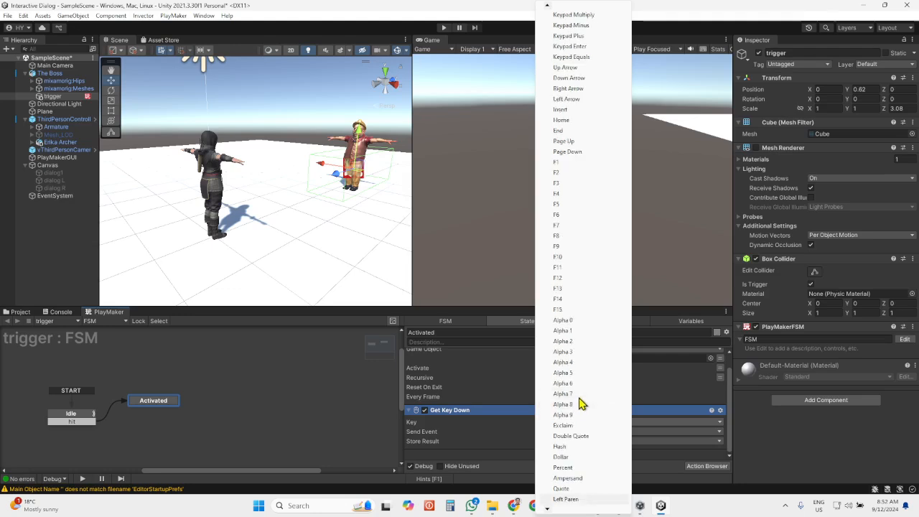
pyautogui.scroll(-10, 582, 405)
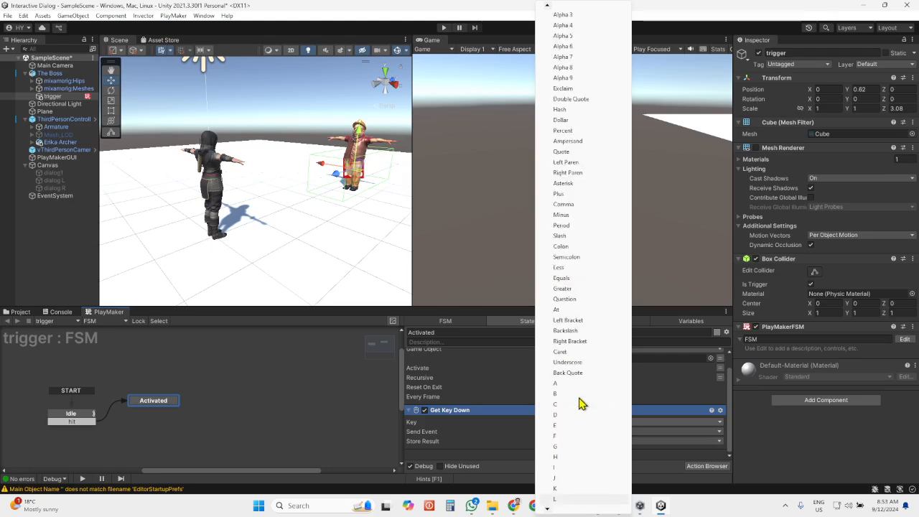
pyautogui.click(560, 500)
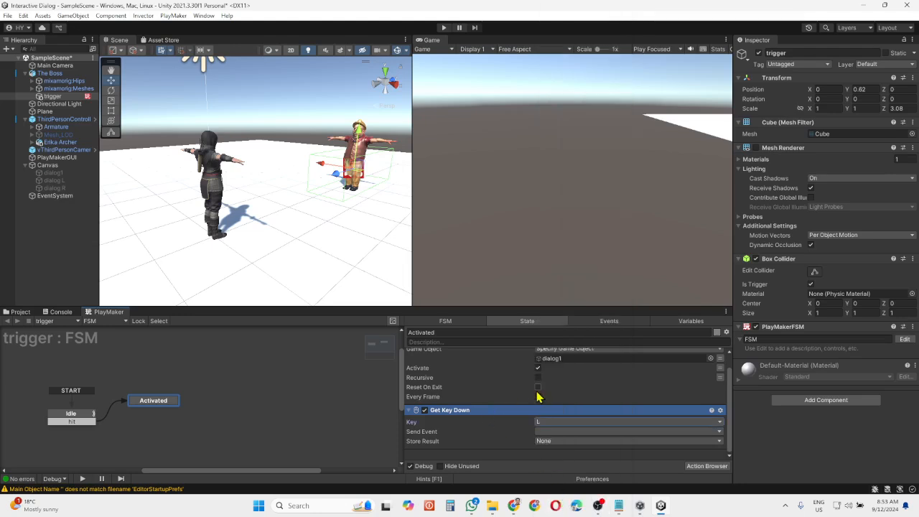
# Create a new event named "L pressed" as the action's Send Event and add its transition to the Activated state
pyautogui.click(547, 433)
pyautogui.click(560, 430)
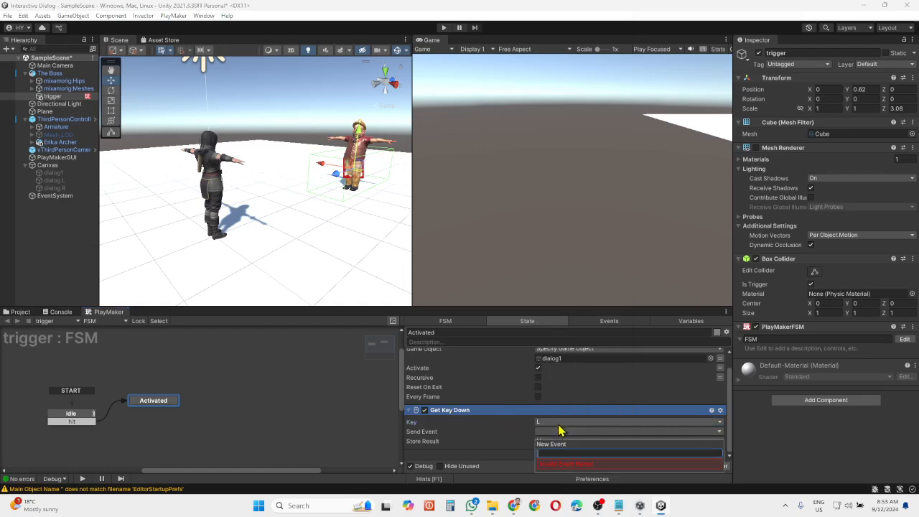
pyautogui.write('L pressed')
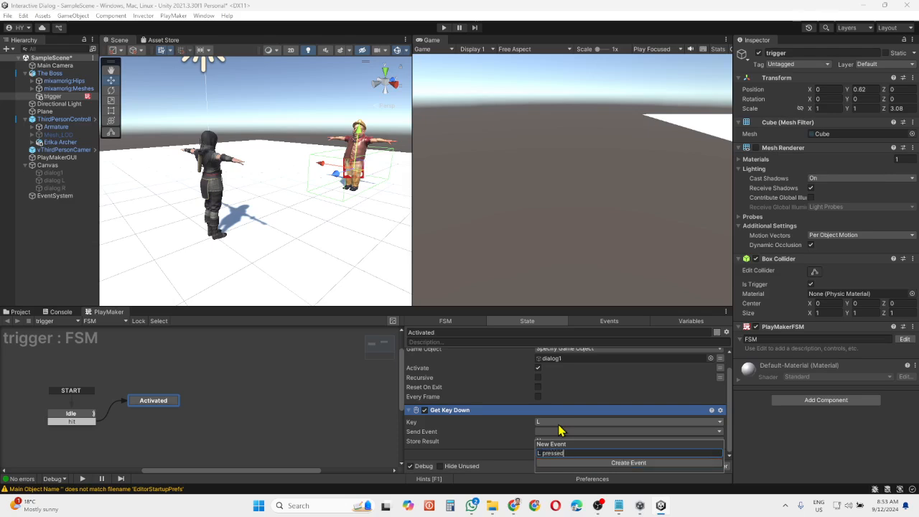
pyautogui.press('Return')
pyautogui.click(483, 448)
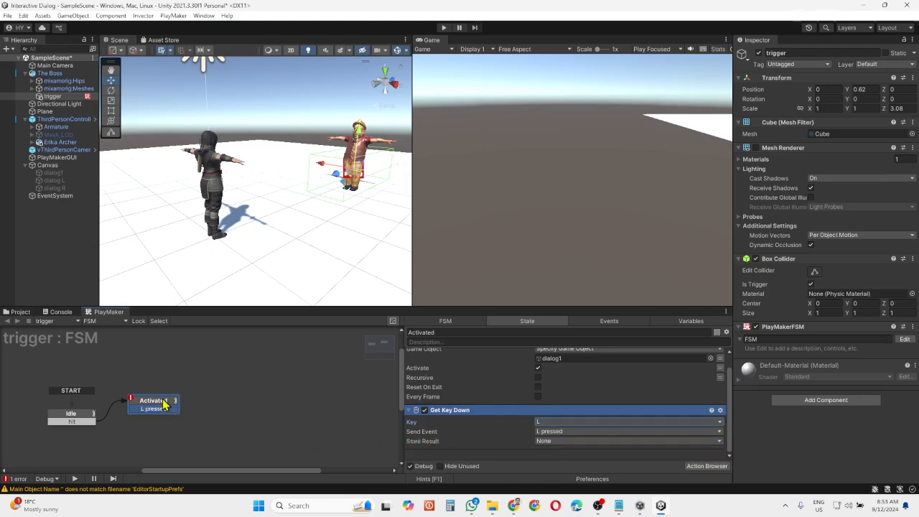
# Duplicate the Get Key Down action within the Activated state by copying and pasting it
pyautogui.click(720, 410)
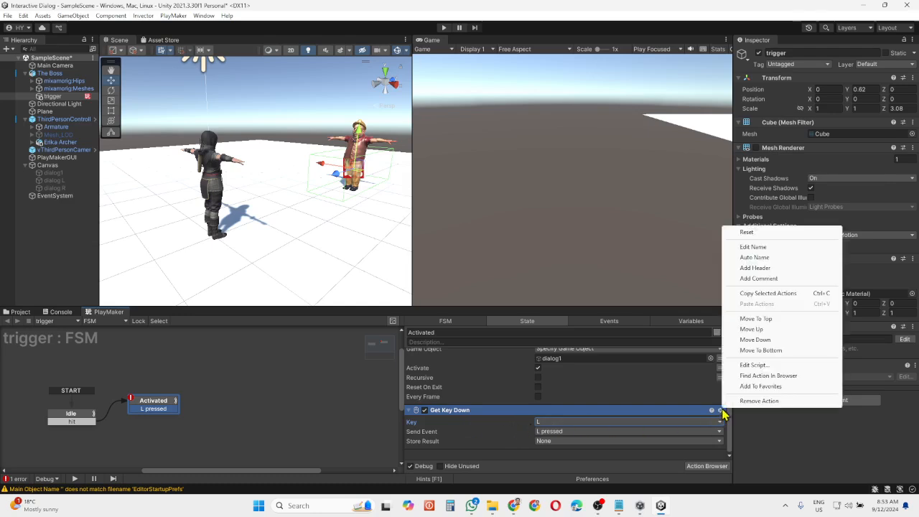
pyautogui.click(766, 293)
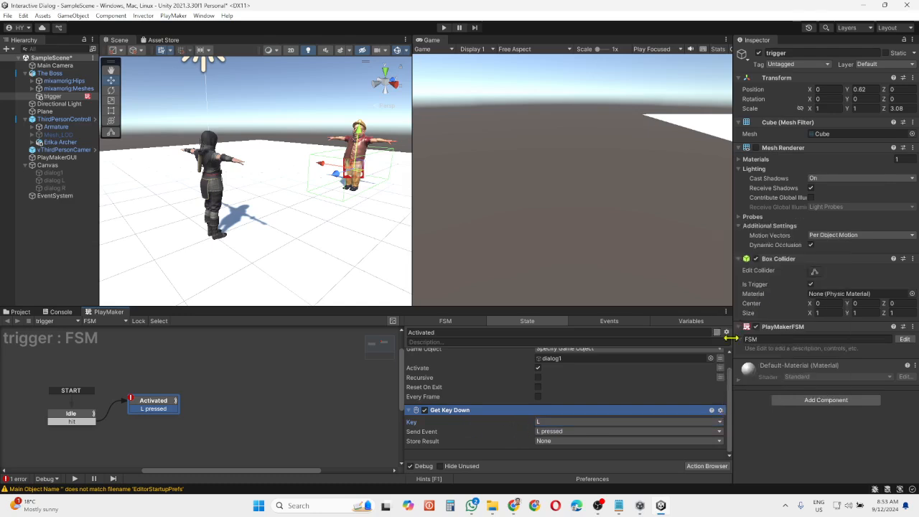
pyautogui.rightClick(478, 459)
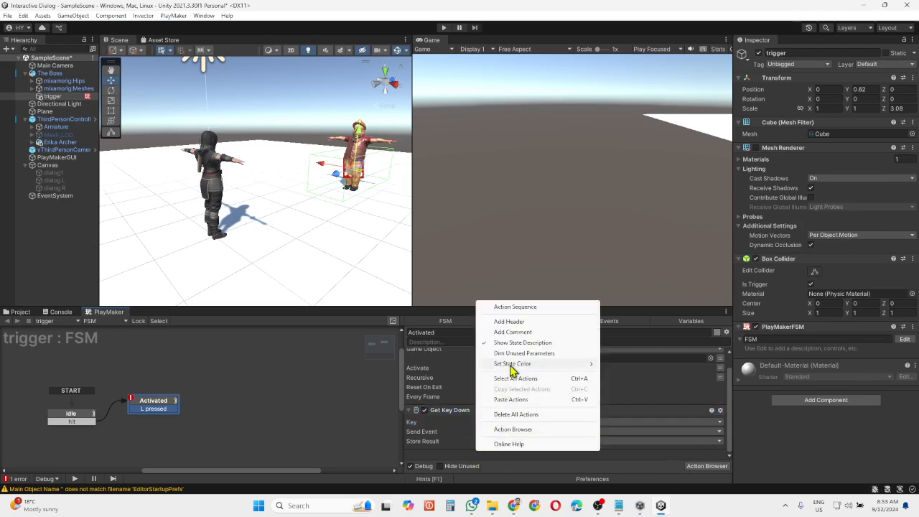
pyautogui.click(510, 400)
pyautogui.scroll(-1, 501, 413)
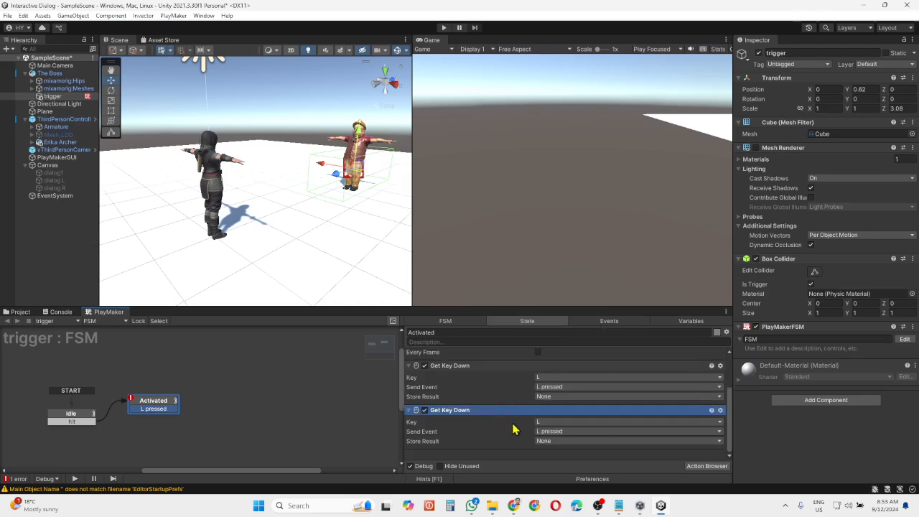
# Set the key of the second Get Key Down action to R
pyautogui.click(556, 422)
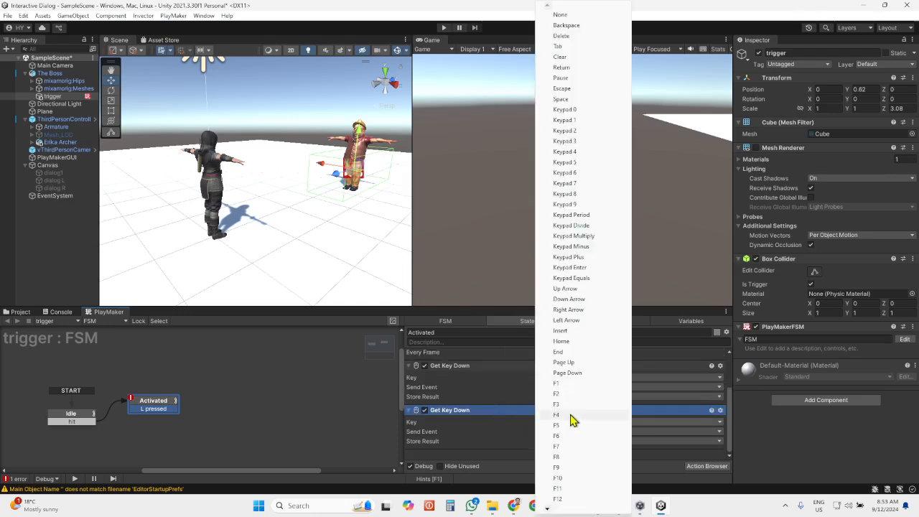
pyautogui.scroll(-15, 569, 421)
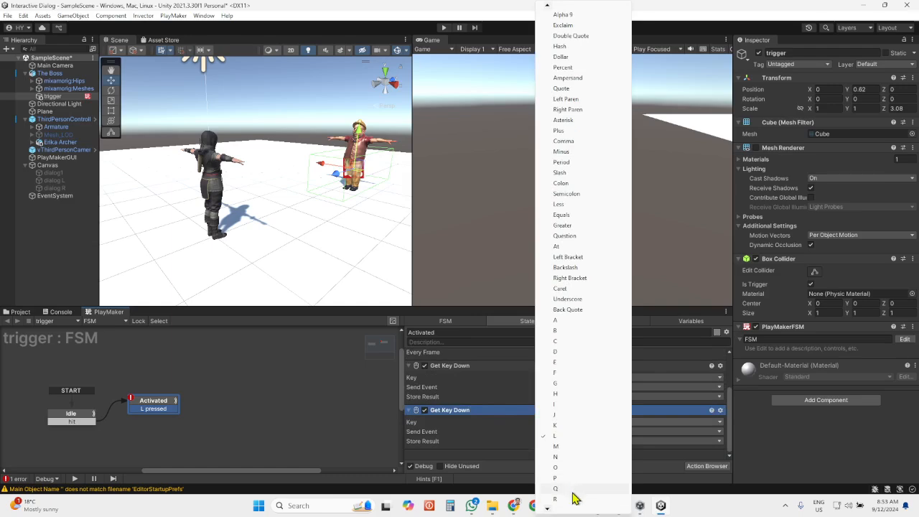
pyautogui.click(563, 503)
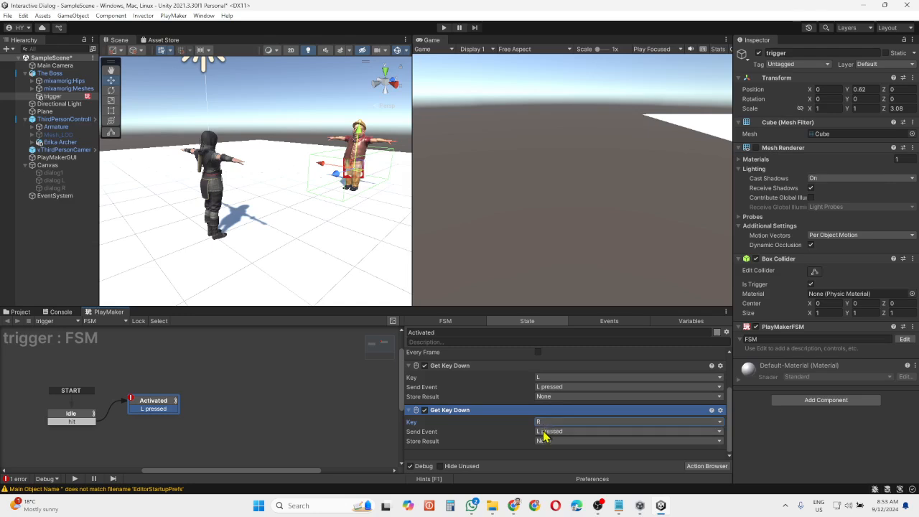
# Create a new event "R pressed" as the second Get Key Down action's Send Event and add its transition to the Activated state
pyautogui.click(544, 432)
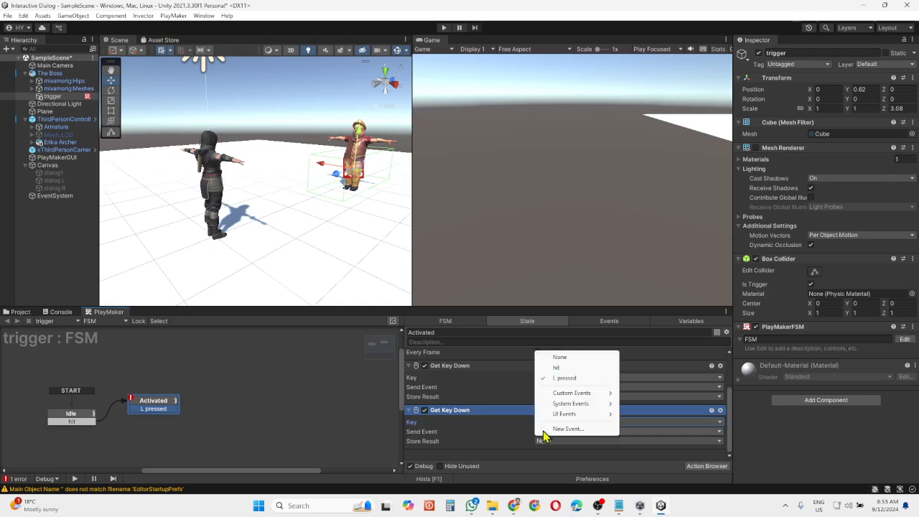
pyautogui.click(568, 428)
pyautogui.write('R')
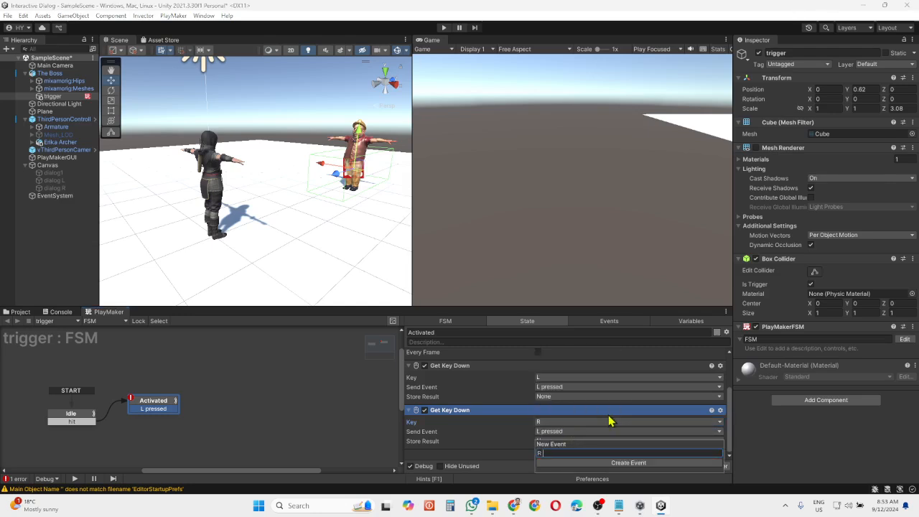
pyautogui.write(' pressed')
pyautogui.press('Return')
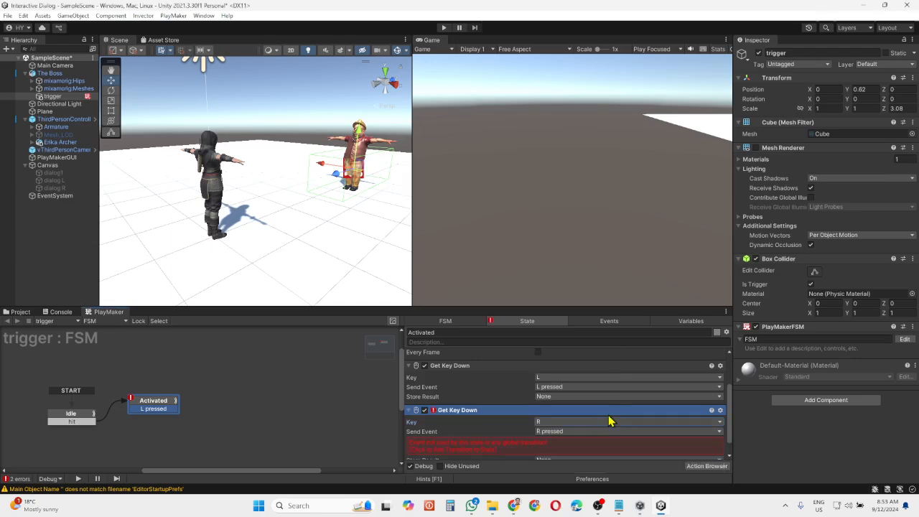
pyautogui.click(467, 451)
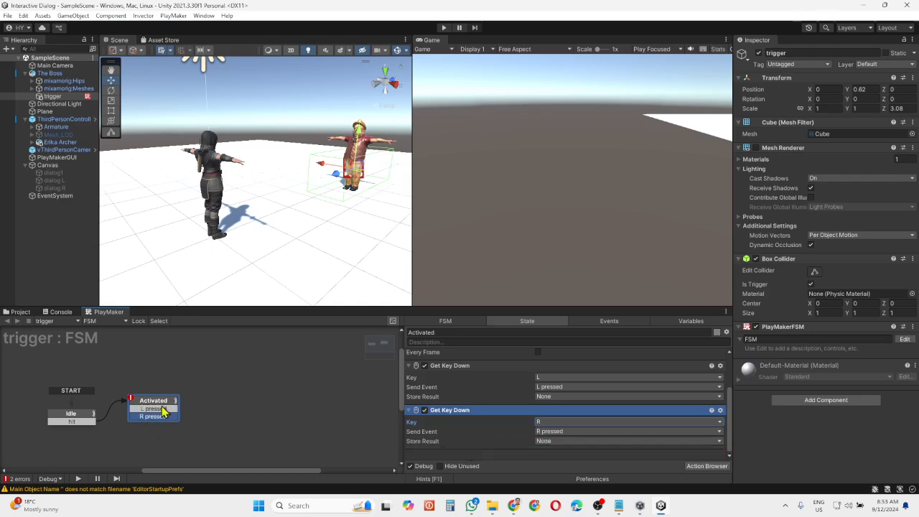
# Add a state named "Dialog L Showed" to the trigger's FSM and connect the L pressed transition of Activated to it
pyautogui.click(164, 401)
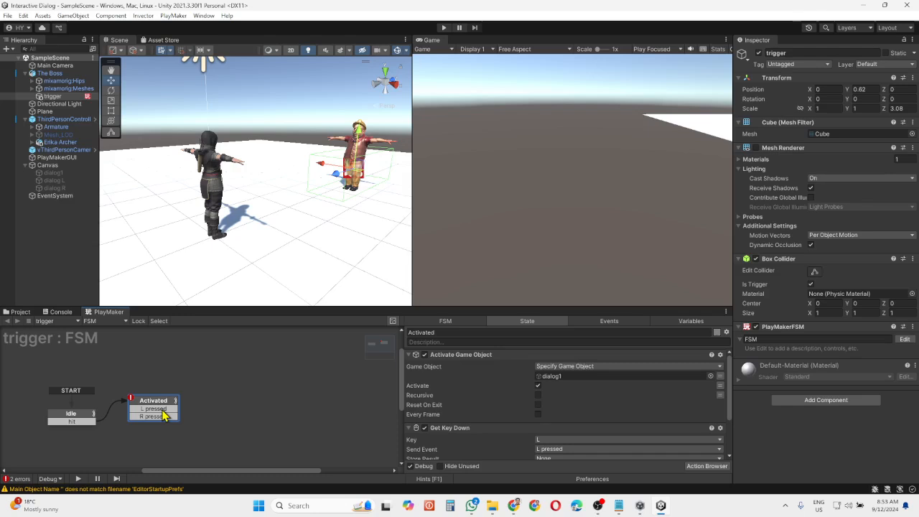
pyautogui.rightClick(229, 374)
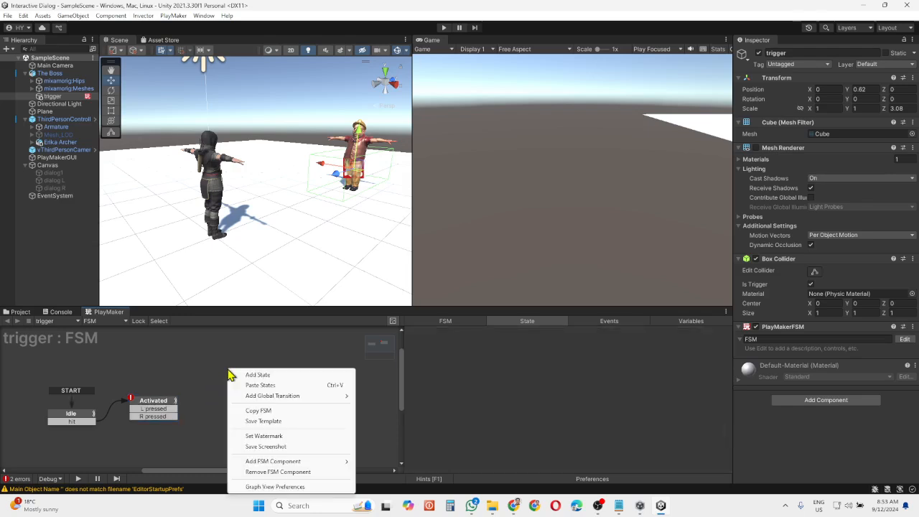
pyautogui.click(258, 375)
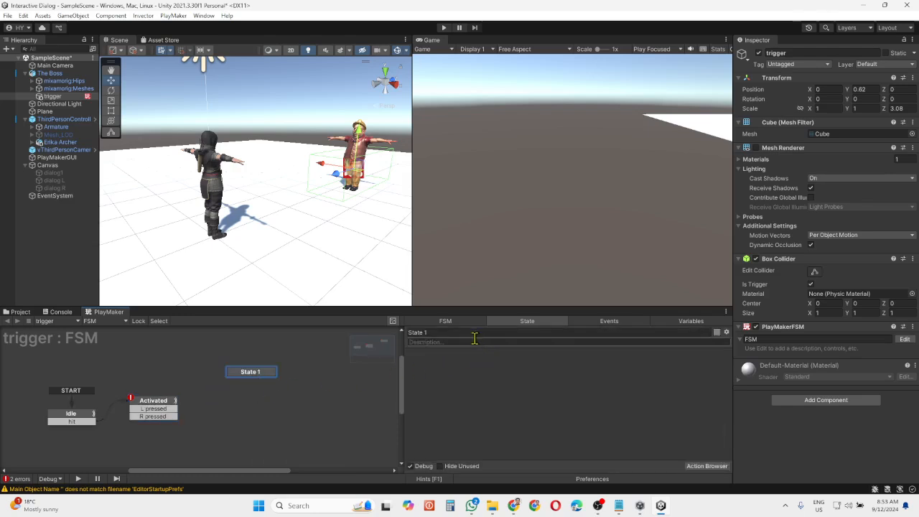
pyautogui.click(467, 332)
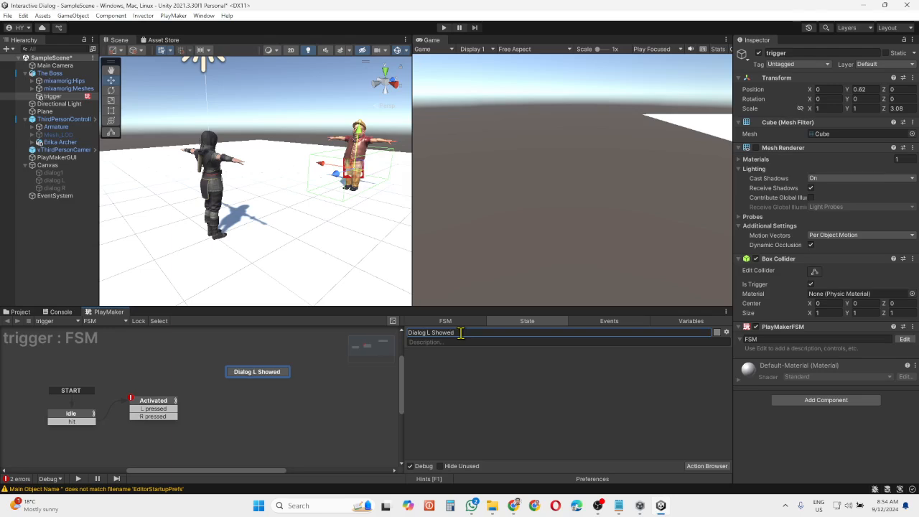
pyautogui.moveTo(171, 415); pyautogui.dragTo(242, 381)
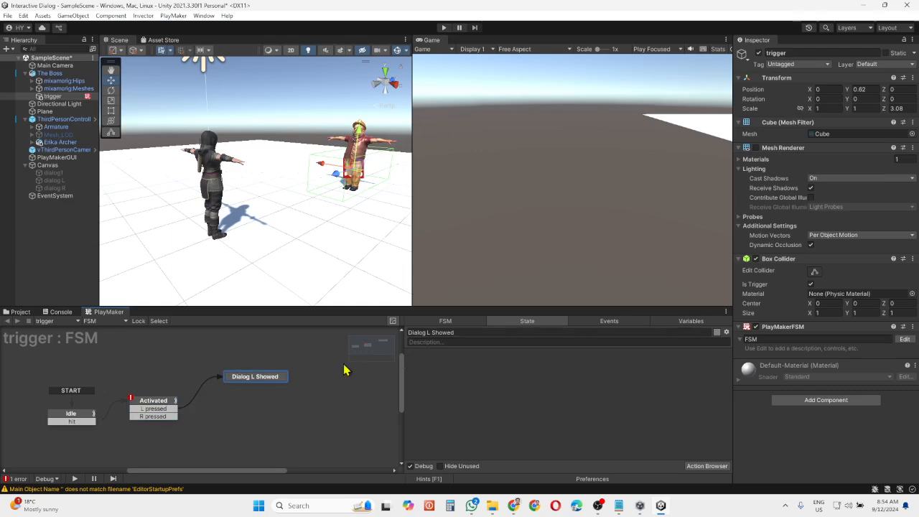
# Duplicate the Dialog L Showed state and place the copy directly beneath the original
pyautogui.rightClick(251, 383)
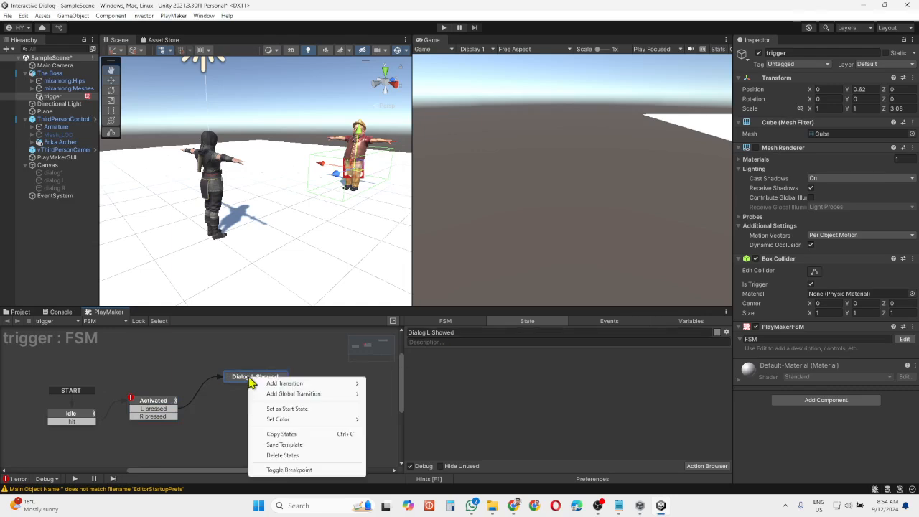
pyautogui.click(287, 436)
pyautogui.rightClick(285, 423)
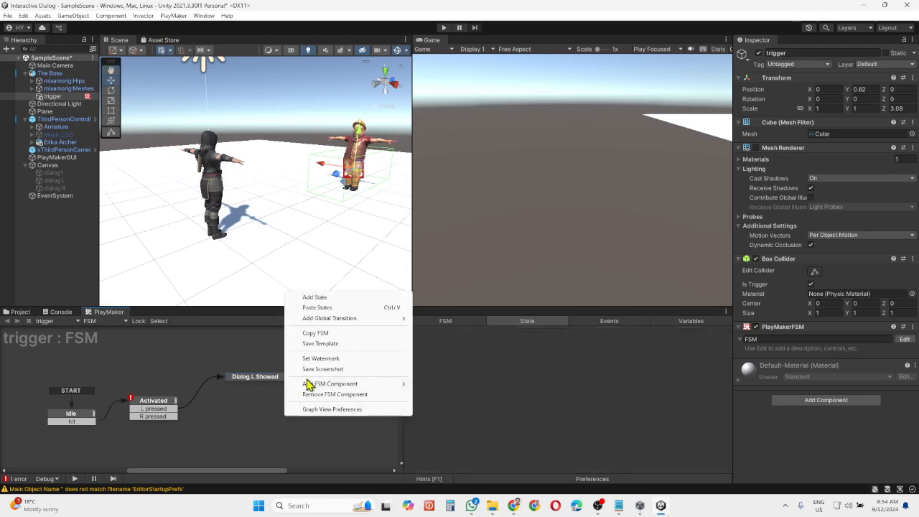
pyautogui.click(322, 308)
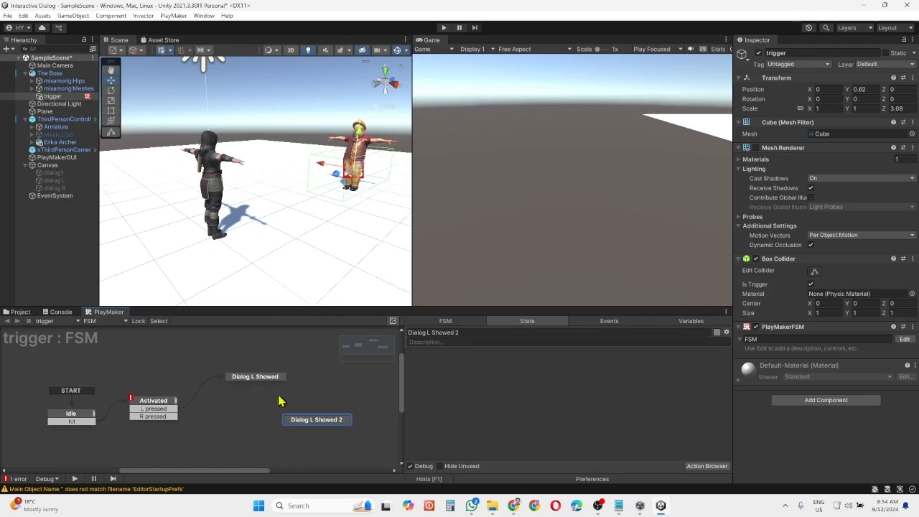
pyautogui.moveTo(302, 428); pyautogui.dragTo(244, 416)
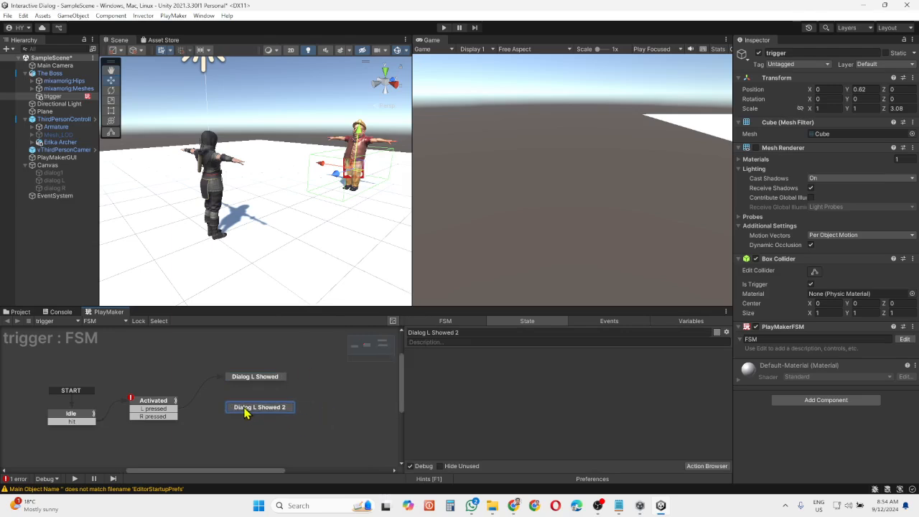
# Rename the duplicated state "Dialog R Showed" and connect the R pressed transition of Activated to it
pyautogui.click(429, 332)
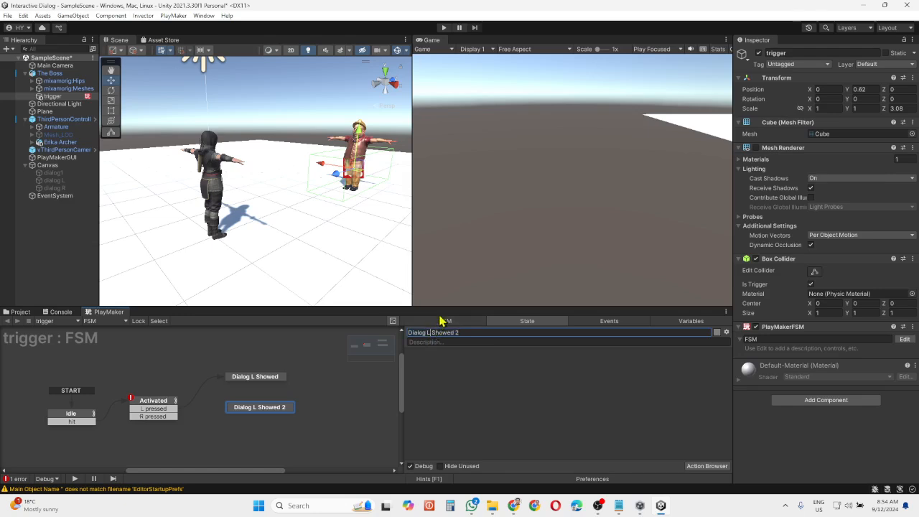
pyautogui.write('R')
pyautogui.press('Return')
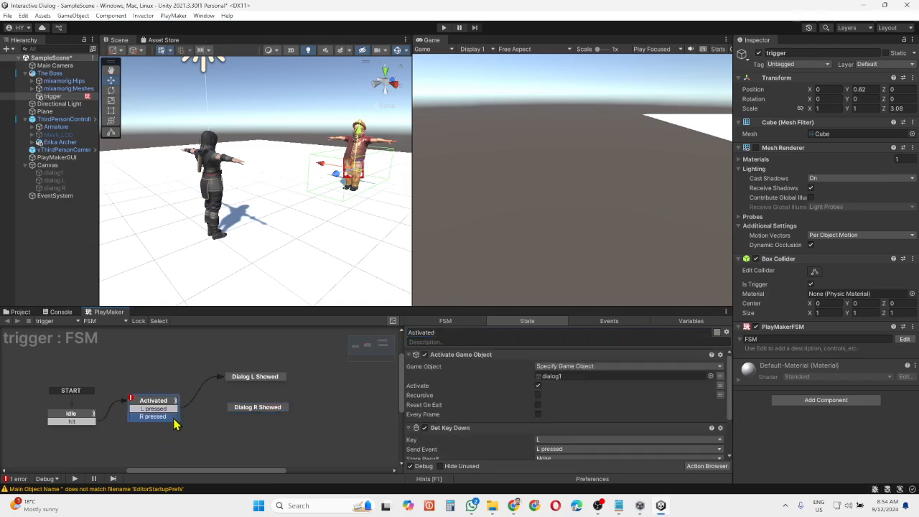
pyautogui.moveTo(174, 424); pyautogui.dragTo(229, 414)
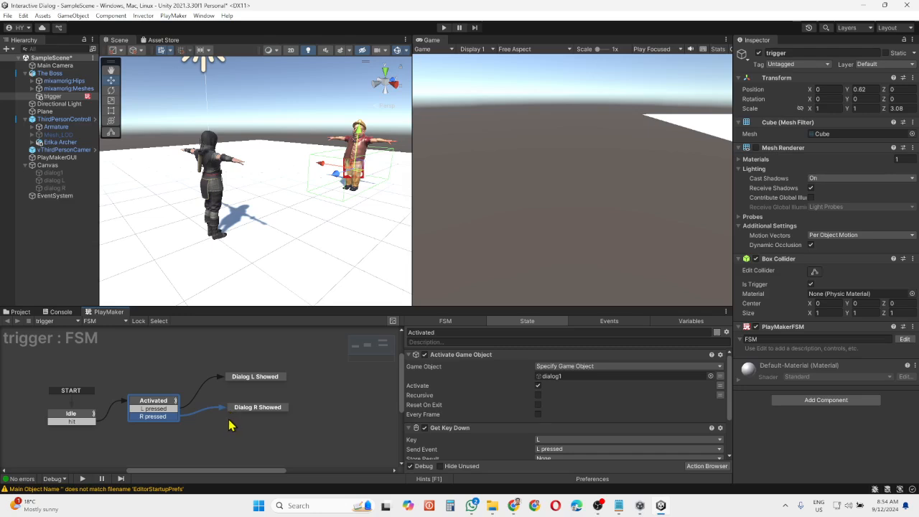
# Copy the Activate Game Object action from the Activated state into Dialog L Showed and turn off its Activate option for dialog1
pyautogui.click(247, 410)
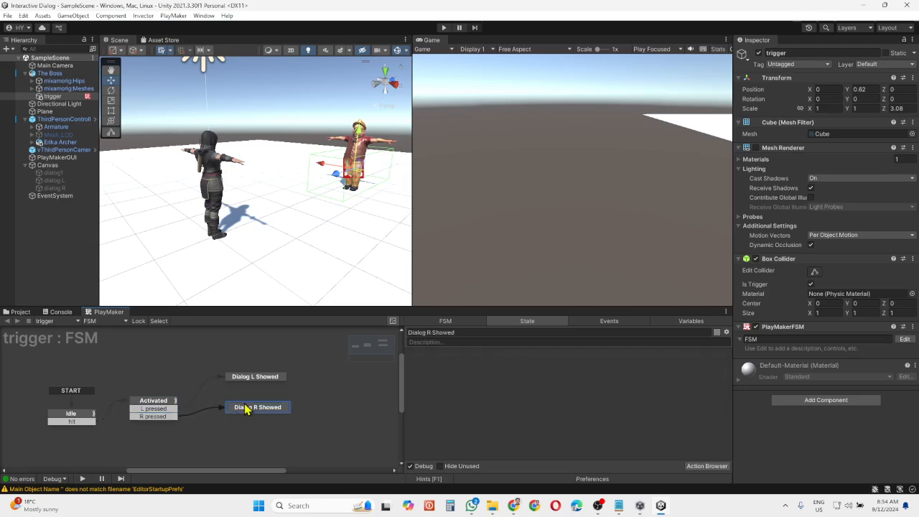
pyautogui.click(255, 380)
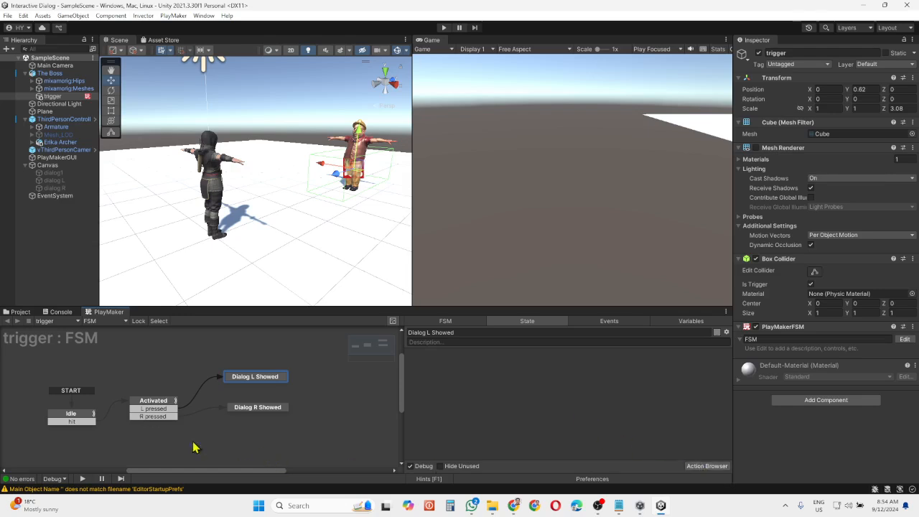
pyautogui.click(155, 413)
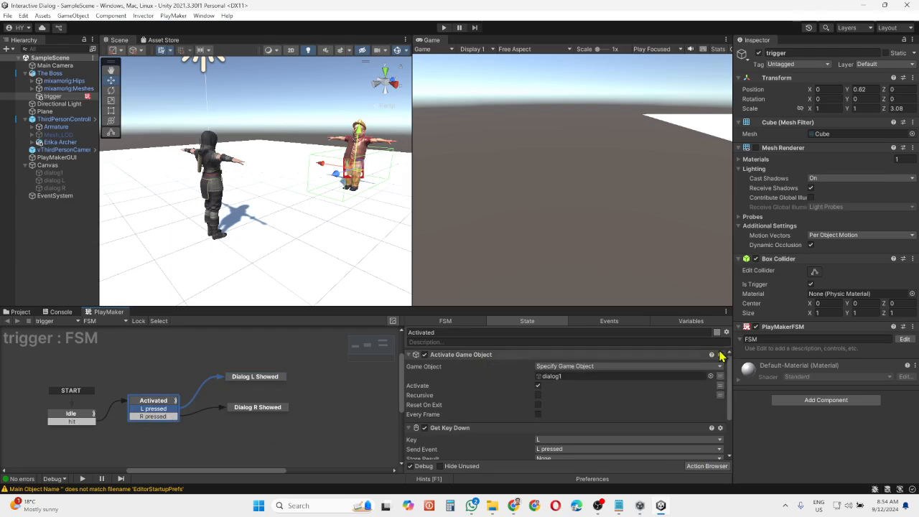
pyautogui.click(721, 355)
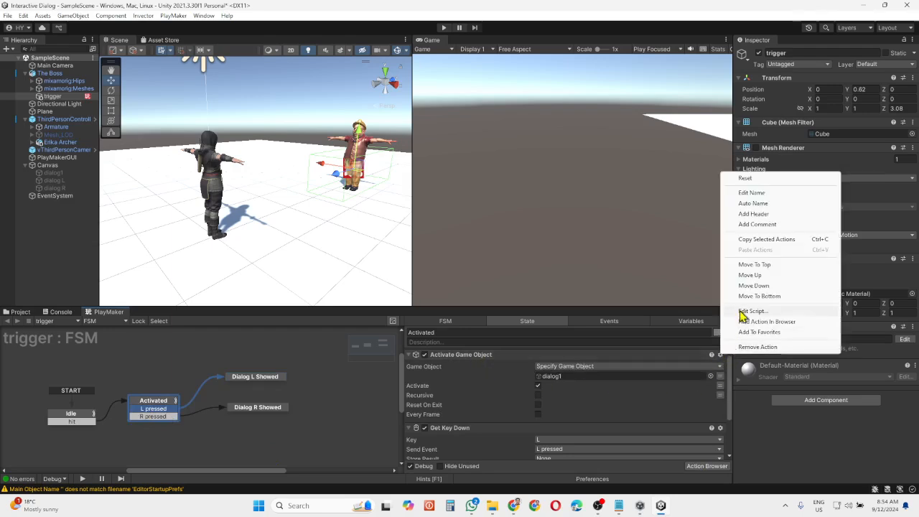
pyautogui.click(765, 239)
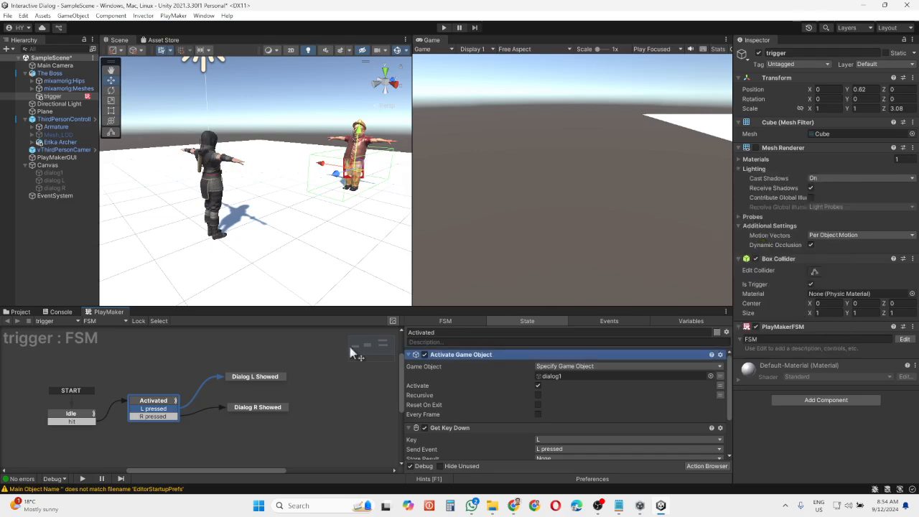
pyautogui.click(261, 377)
pyautogui.rightClick(580, 385)
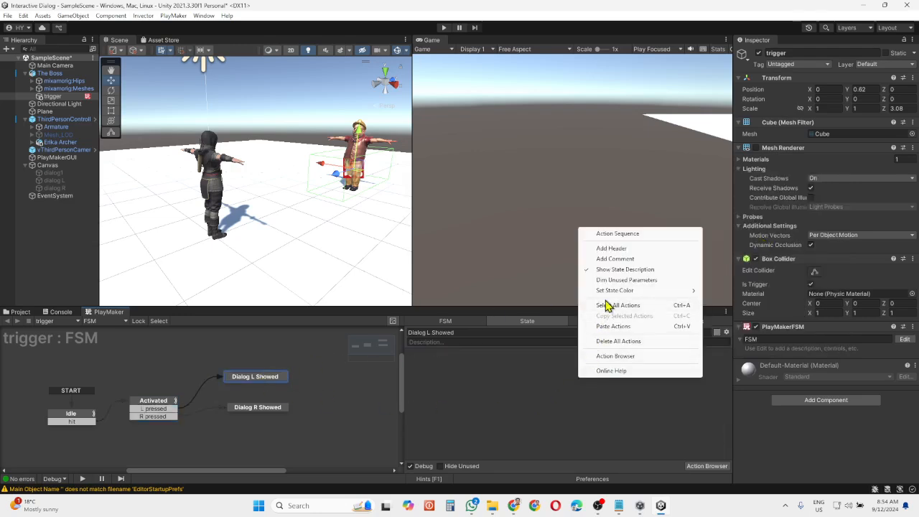
pyautogui.click(611, 329)
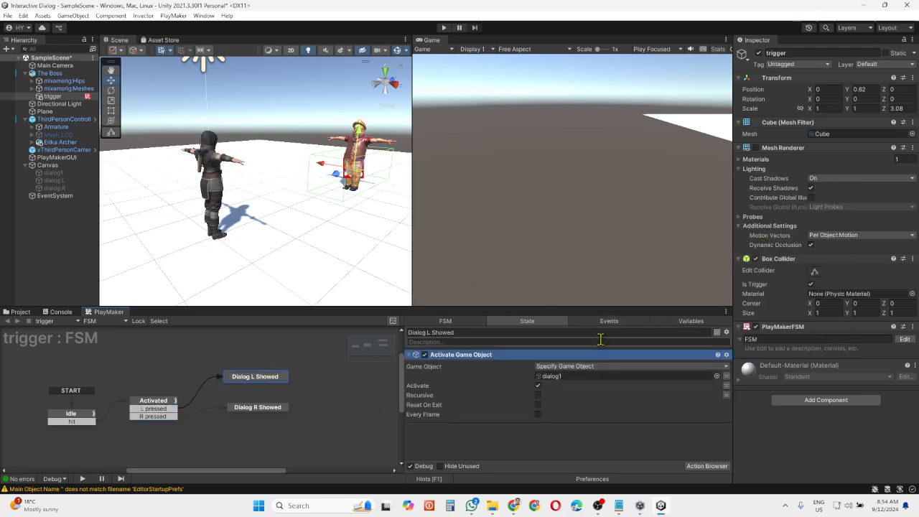
pyautogui.click(539, 386)
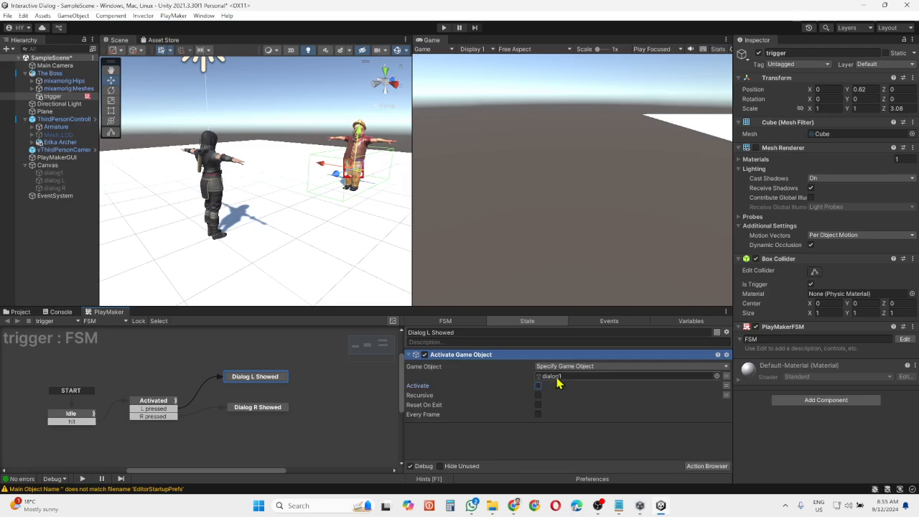
# Paste a second Activate Game Object action into Dialog L Showed and set its game object to dialog L
pyautogui.rightClick(550, 436)
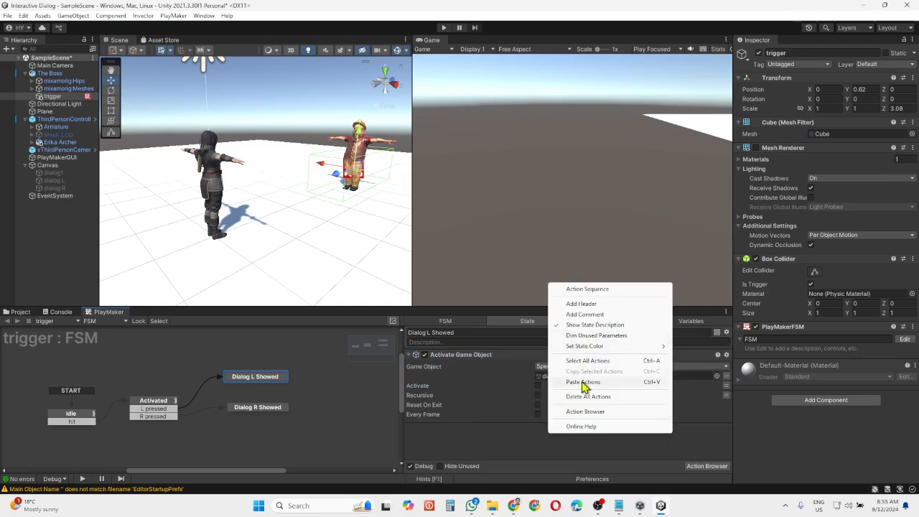
pyautogui.click(583, 383)
pyautogui.scroll(-2, 539, 431)
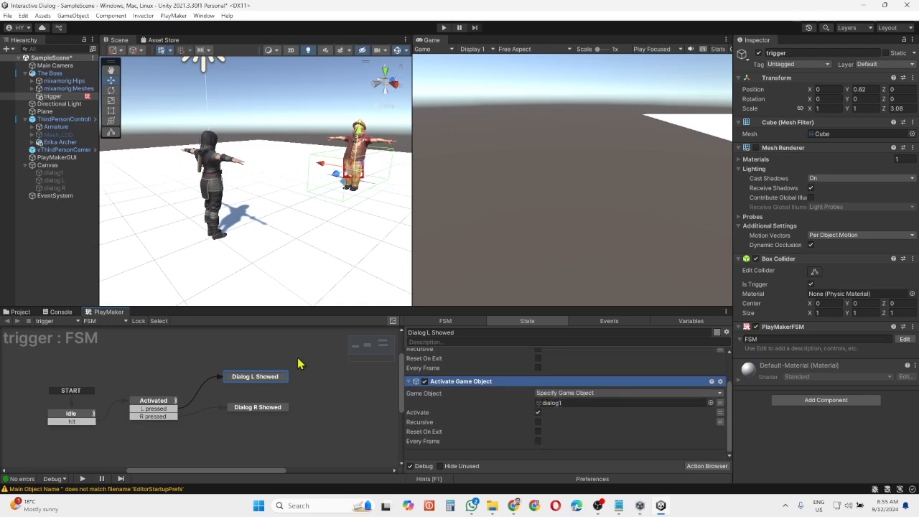
pyautogui.moveTo(55, 180); pyautogui.dragTo(551, 424)
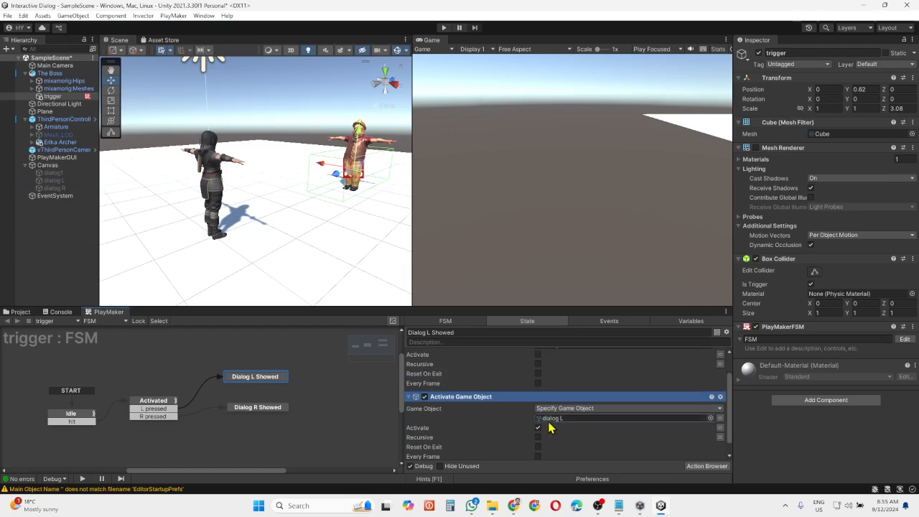
pyautogui.scroll(-1, 671, 438)
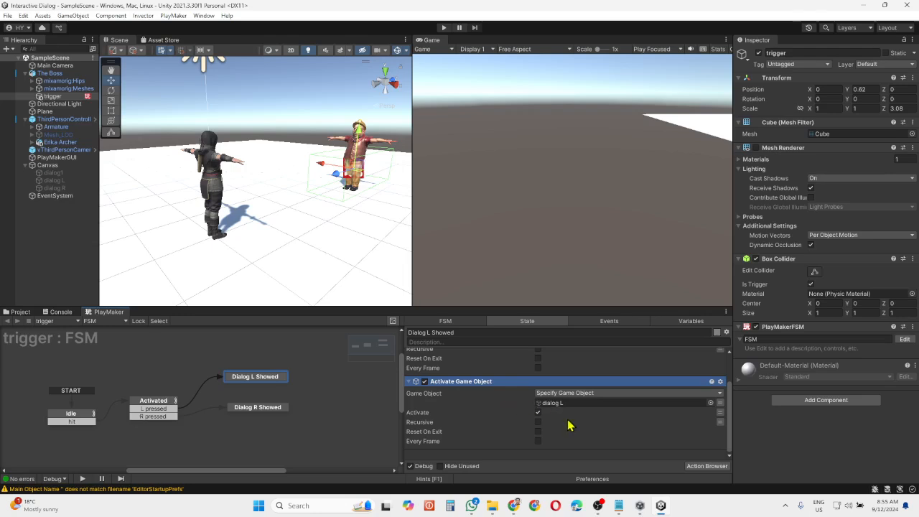
pyautogui.scroll(3, 567, 425)
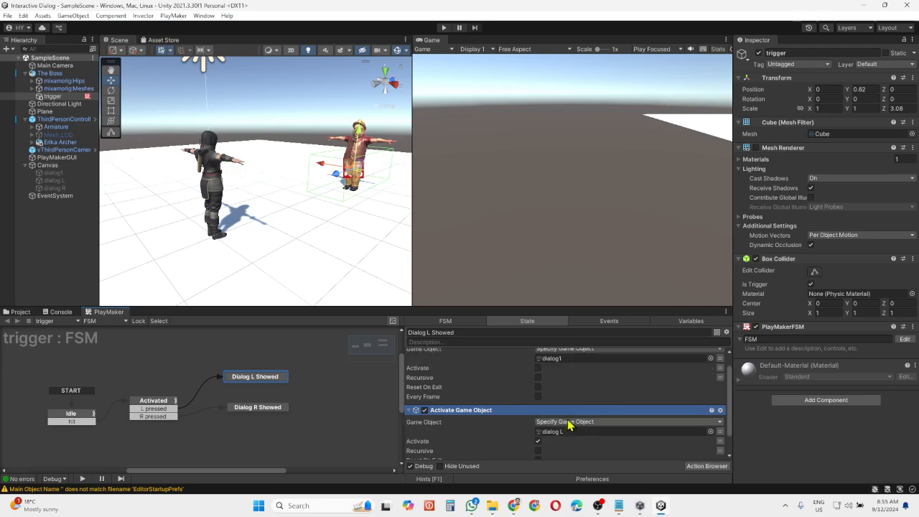
# Replace the Dialog R Showed state with a copy of Dialog L Showed, placed directly beneath the original
pyautogui.click(252, 407)
pyautogui.press('Delete')
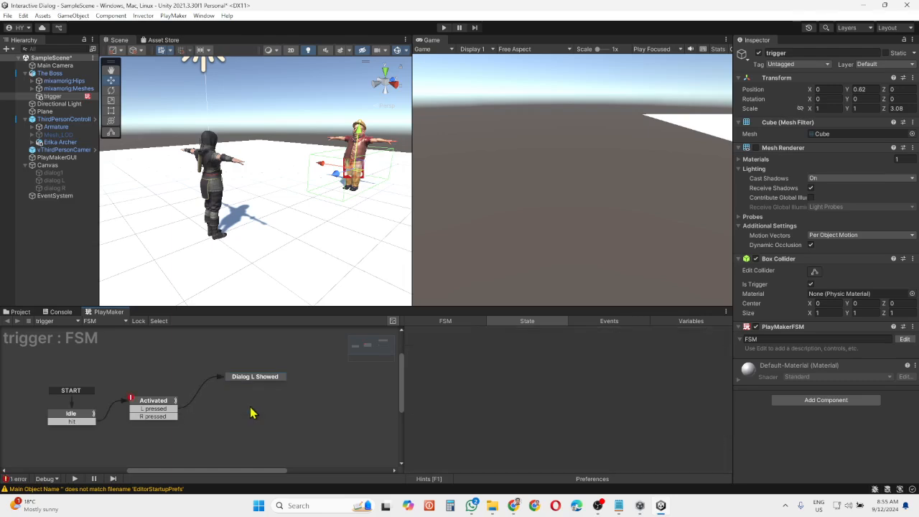
pyautogui.click(262, 381)
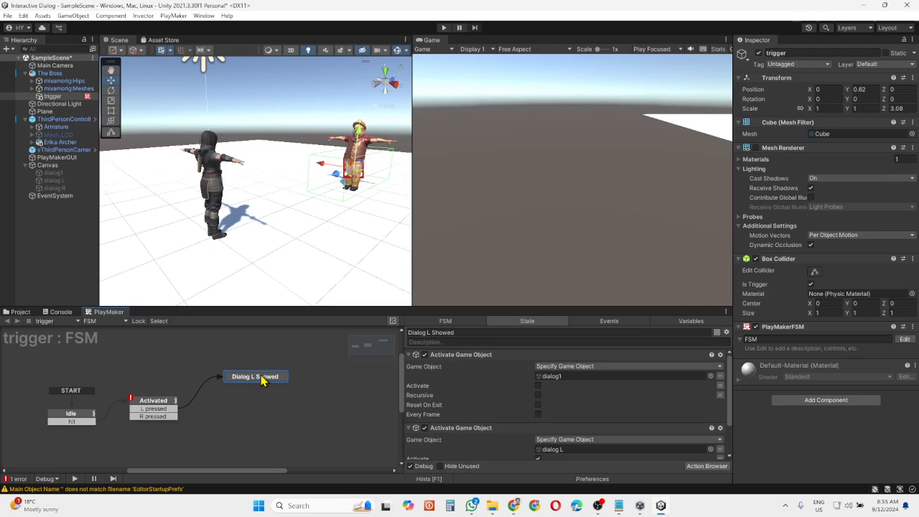
pyautogui.rightClick(263, 382)
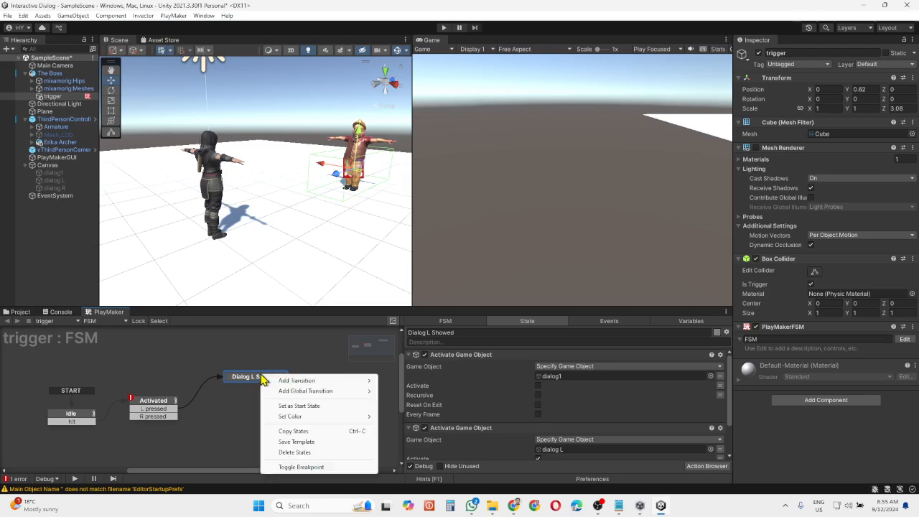
pyautogui.click(300, 434)
pyautogui.rightClick(294, 433)
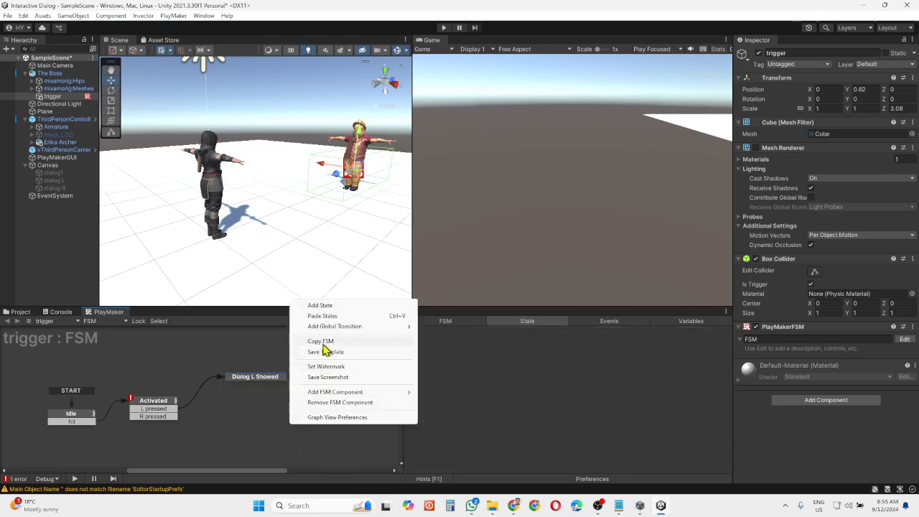
pyautogui.click(327, 316)
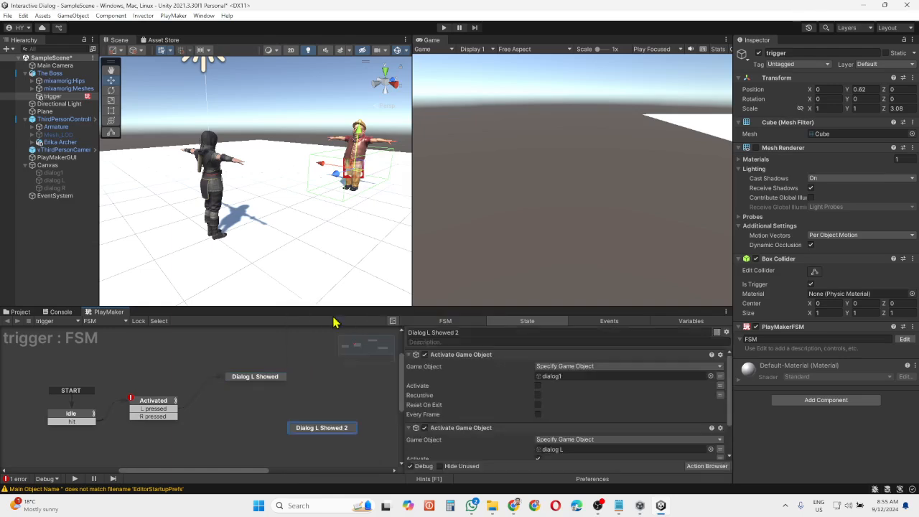
pyautogui.moveTo(309, 428); pyautogui.dragTo(239, 418)
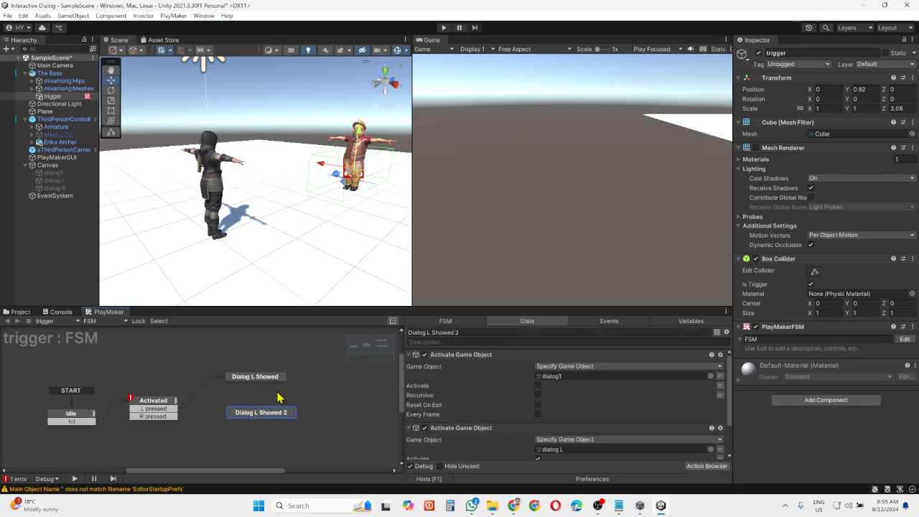
# Try to rename the copied state "Dialog R Showed" and connect the R pressed transition of Activated to it
pyautogui.click(428, 332)
pyautogui.click(429, 332)
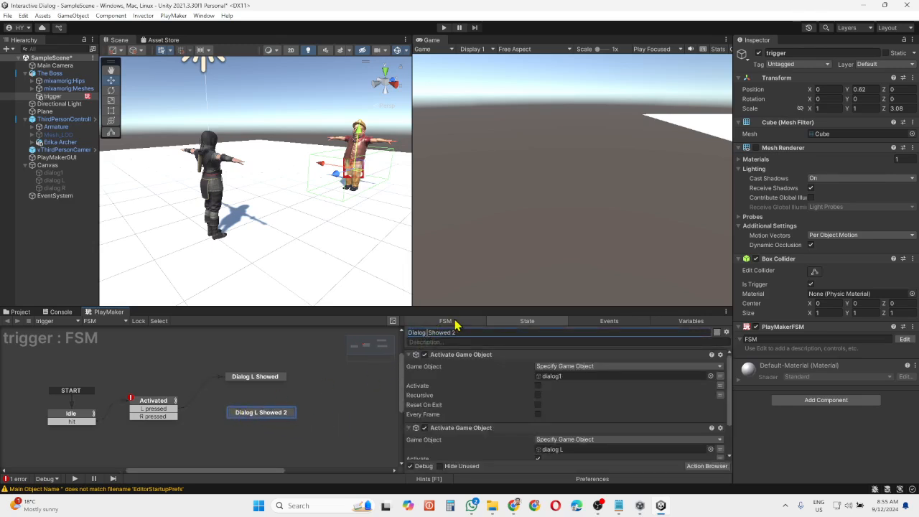
pyautogui.write('R')
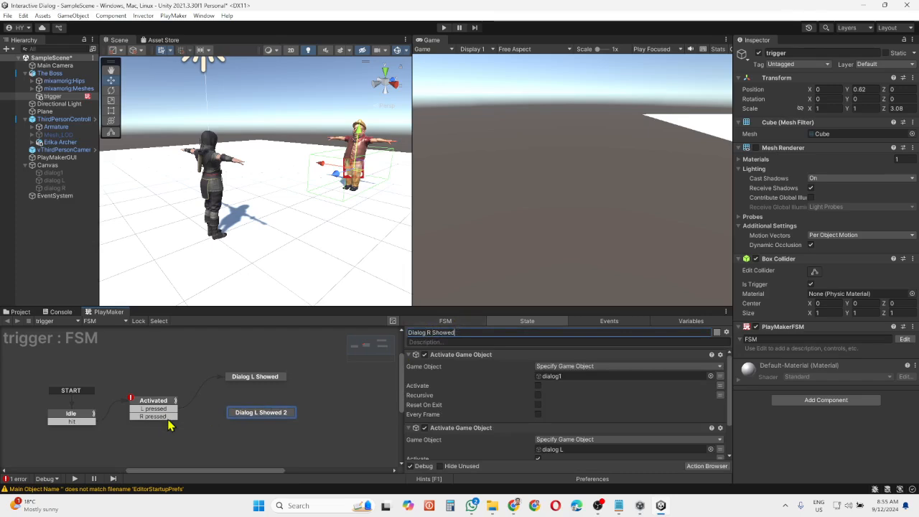
pyautogui.moveTo(169, 417); pyautogui.dragTo(236, 417)
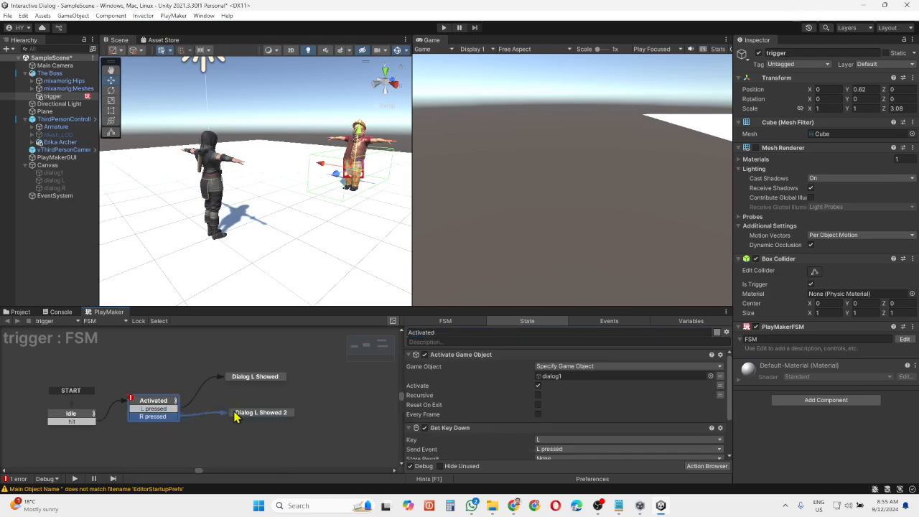
# Set the game object of the copied state's second Activate Game Object action to dialog R and check the matching action in Dialog L Showed
pyautogui.click(283, 416)
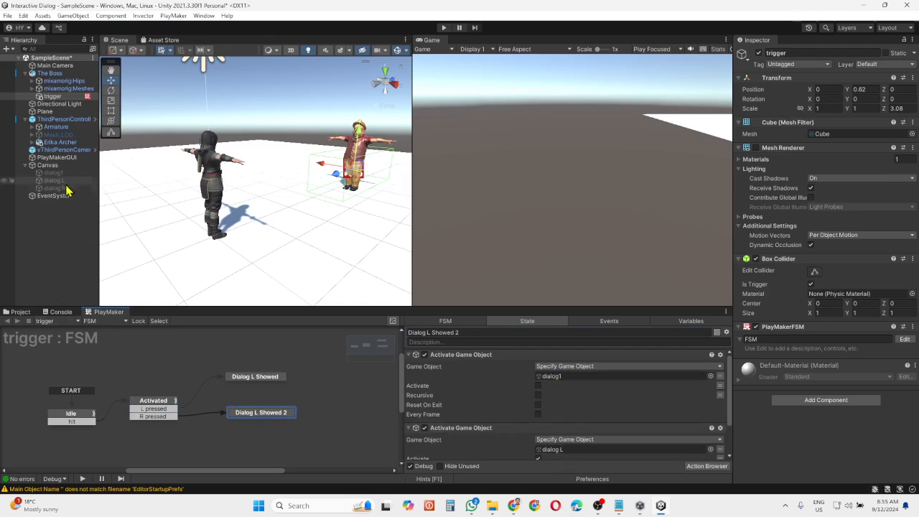
pyautogui.moveTo(60, 188); pyautogui.dragTo(557, 450)
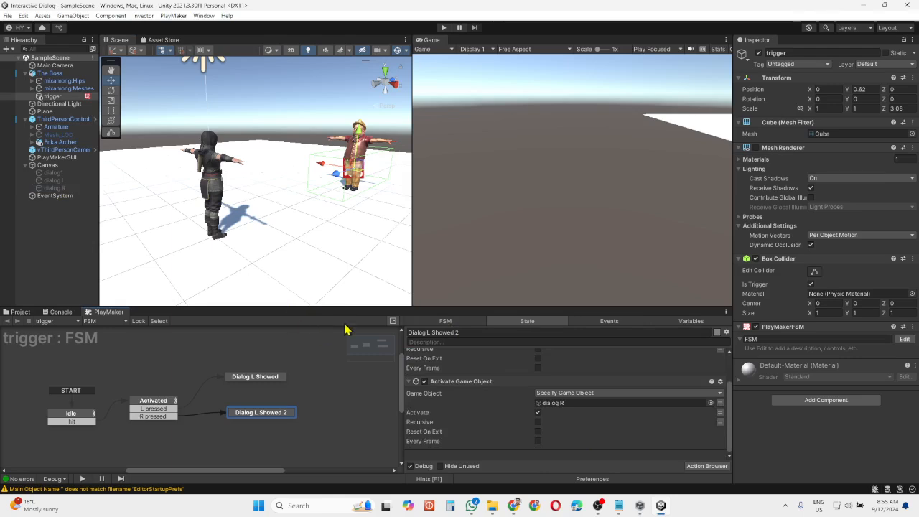
pyautogui.click(258, 378)
pyautogui.scroll(-3, 564, 392)
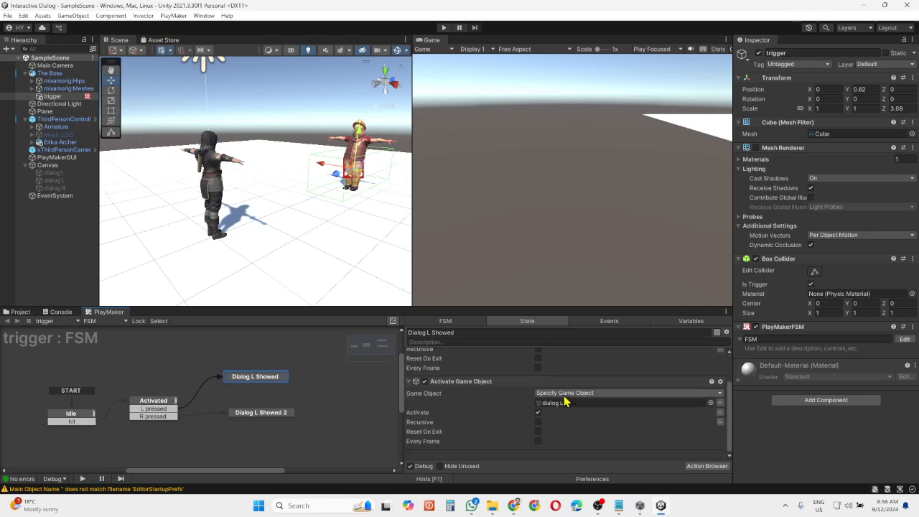
# Copy the Get Key Down action for the L key from Activated and paste it at the end of Dialog L Showed
pyautogui.click(160, 410)
pyautogui.scroll(-2, 536, 416)
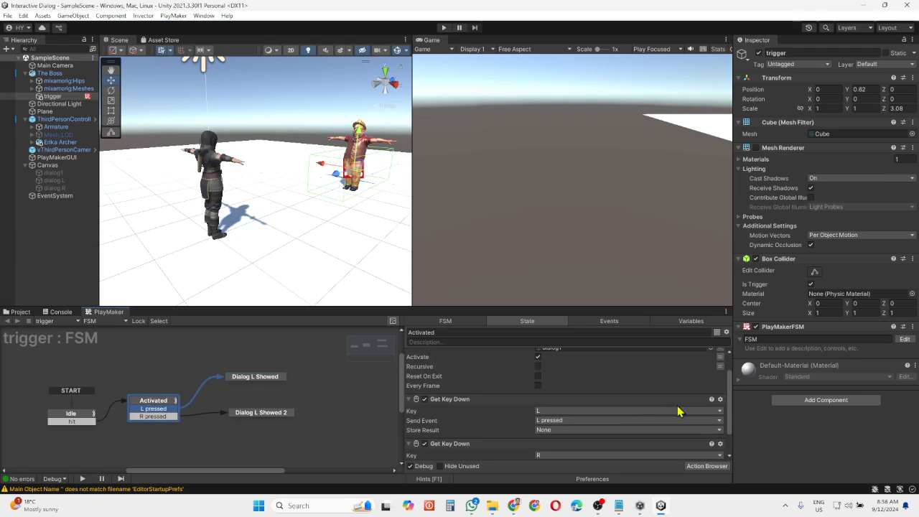
pyautogui.click(720, 399)
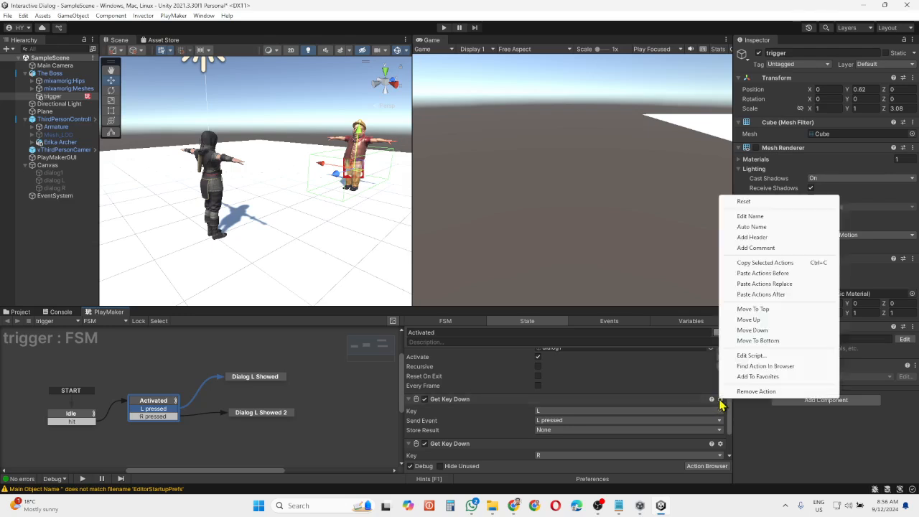
pyautogui.click(761, 263)
pyautogui.click(275, 381)
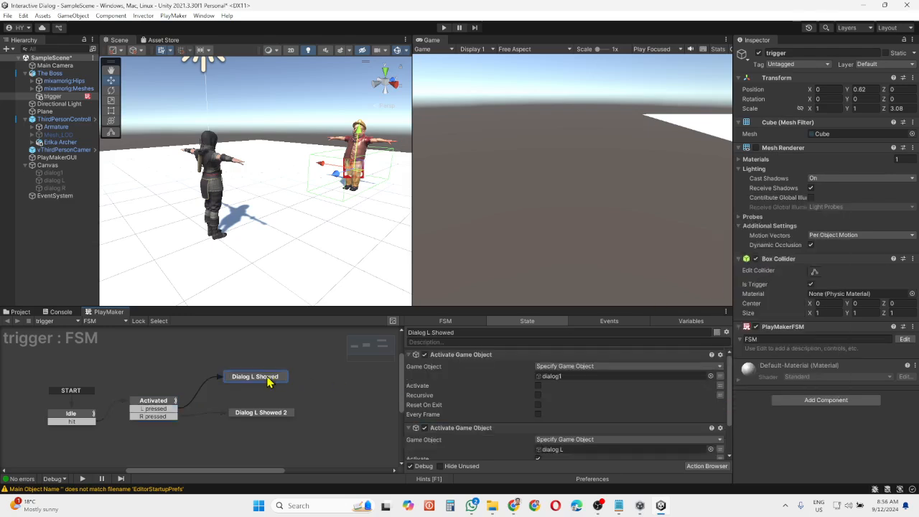
pyautogui.scroll(-3, 472, 441)
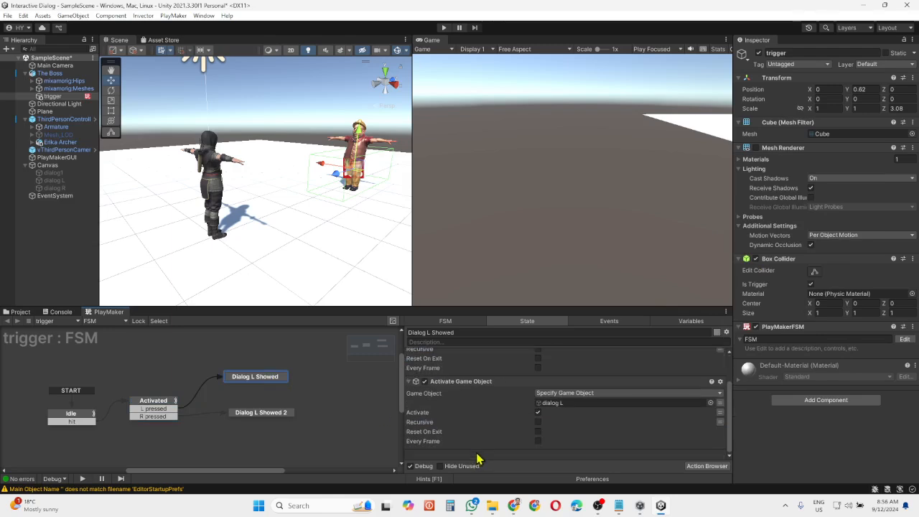
pyautogui.rightClick(477, 457)
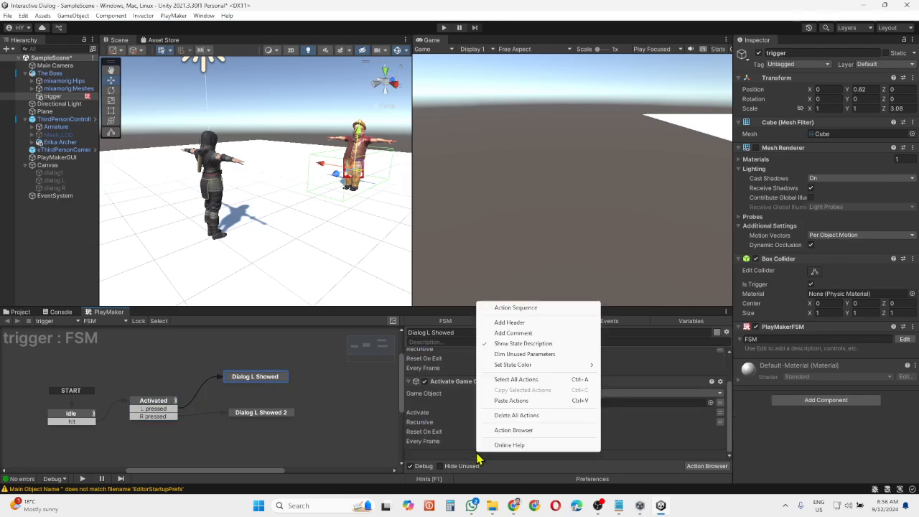
pyautogui.click(511, 401)
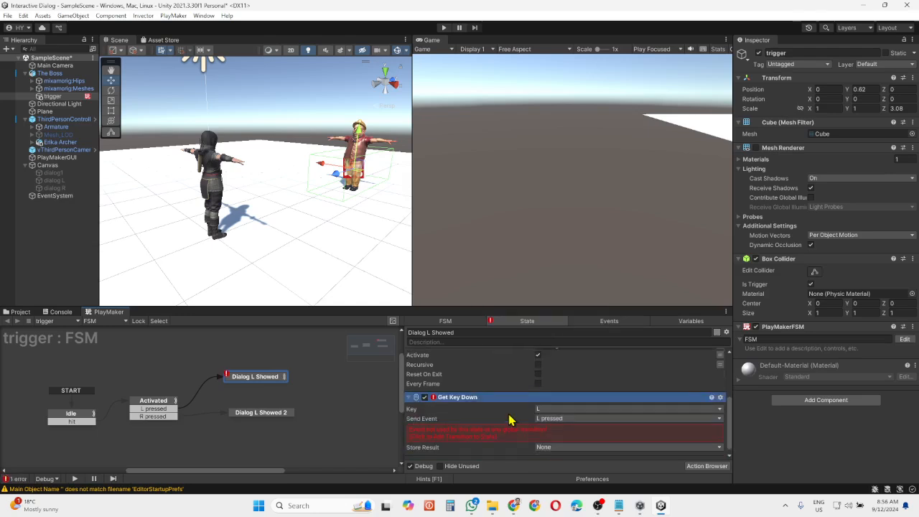
# Set the Get Key Down action in Dialog L Showed to the Return key, sending a new event named "Return key pressed"
pyautogui.click(555, 403)
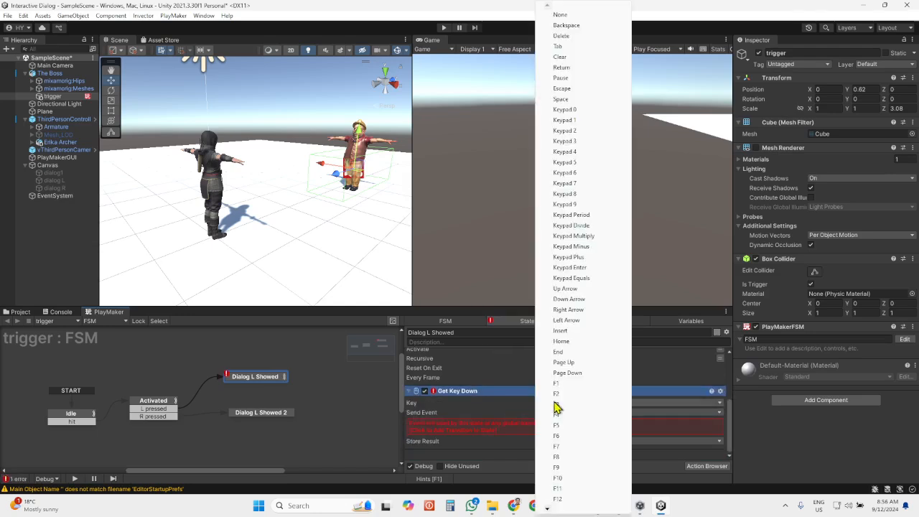
pyautogui.click(568, 67)
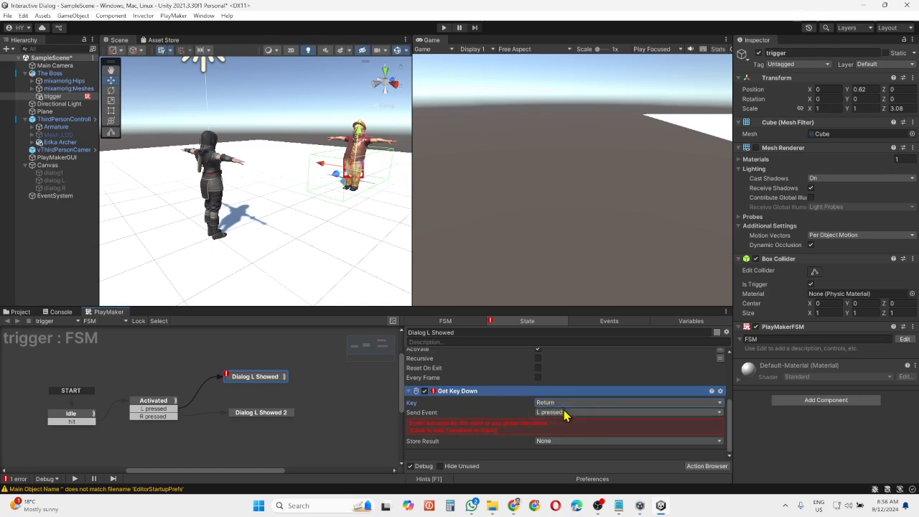
pyautogui.click(654, 418)
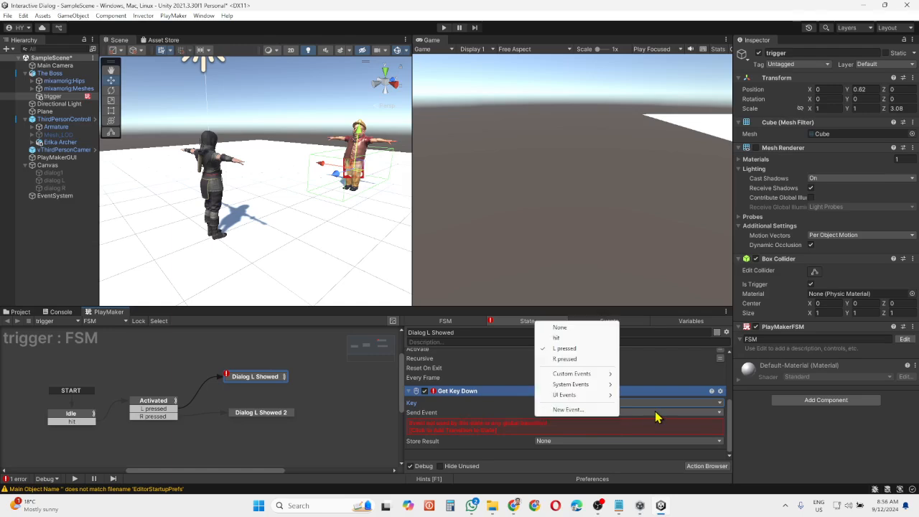
pyautogui.moveTo(579, 379)
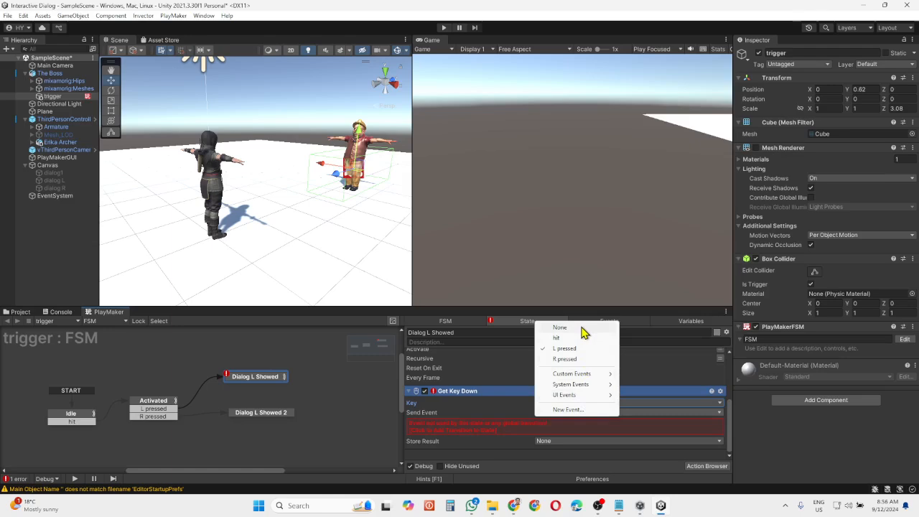
pyautogui.click(582, 329)
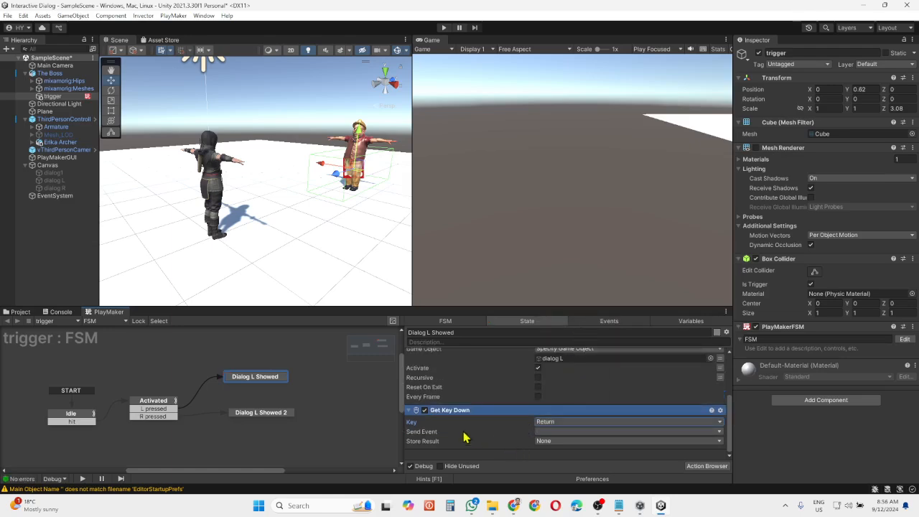
pyautogui.click(548, 431)
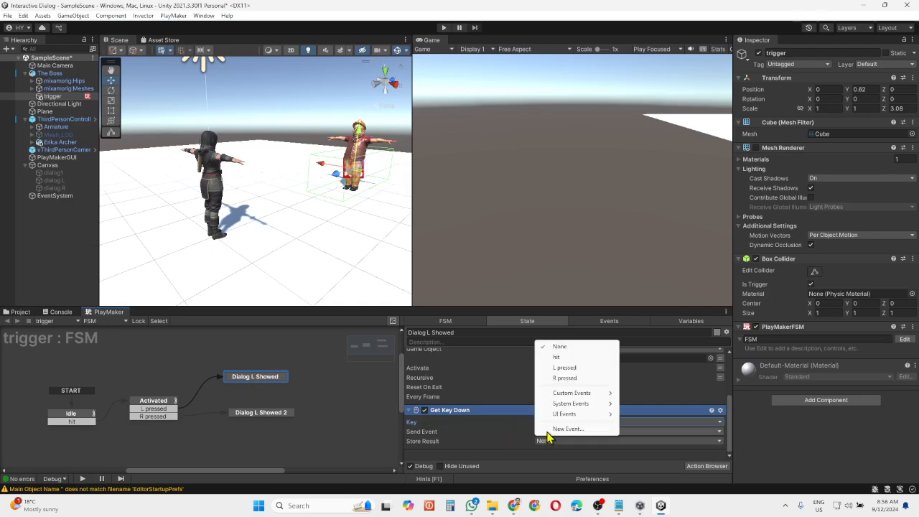
pyautogui.click(566, 429)
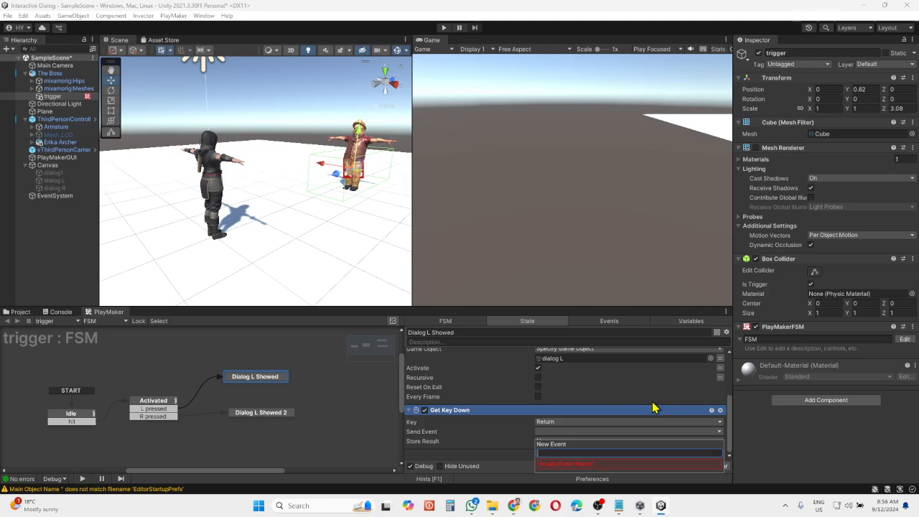
pyautogui.write('Return key pressed')
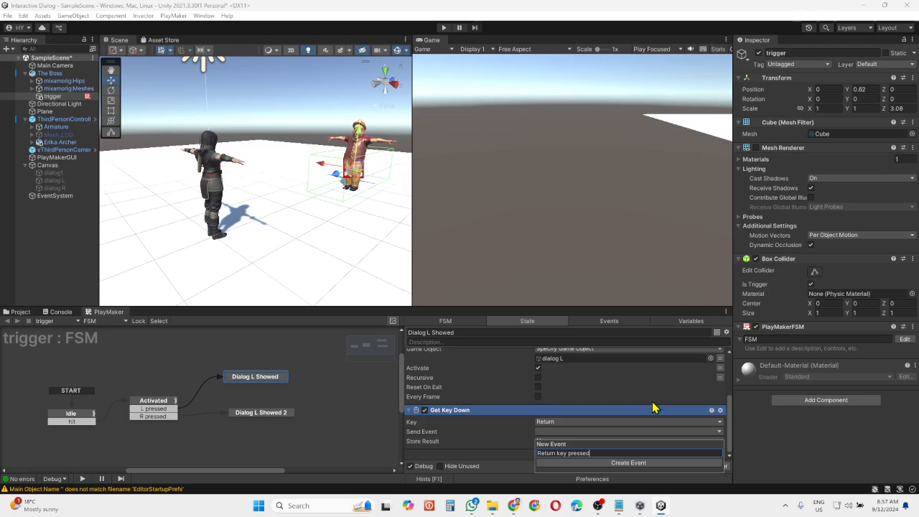
pyautogui.press('Return')
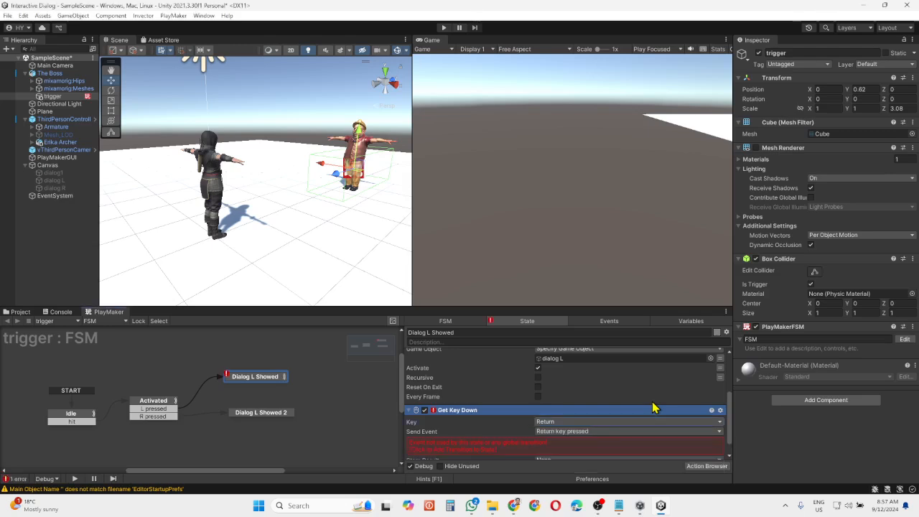
# Add a Return key pressed transition from Dialog L Showed to Idle and move the Activated state lower, clear of the link
pyautogui.click(496, 449)
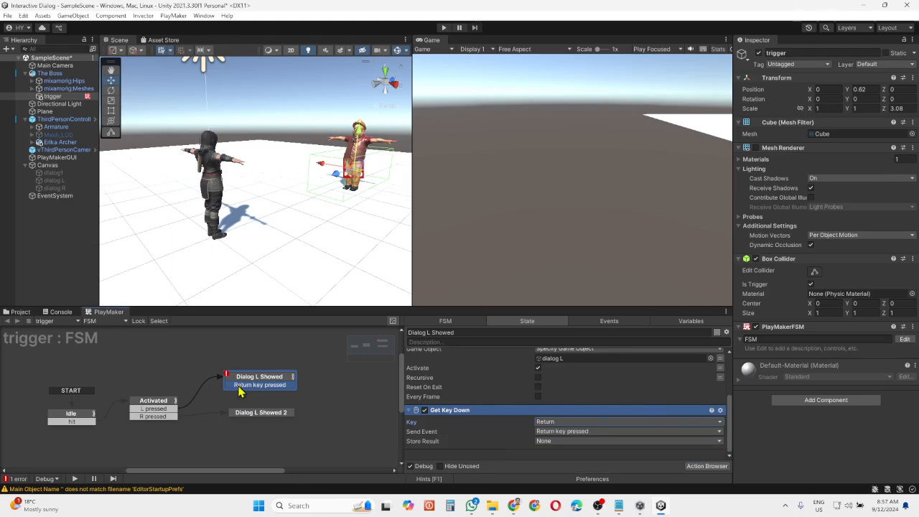
pyautogui.moveTo(241, 392); pyautogui.dragTo(79, 419)
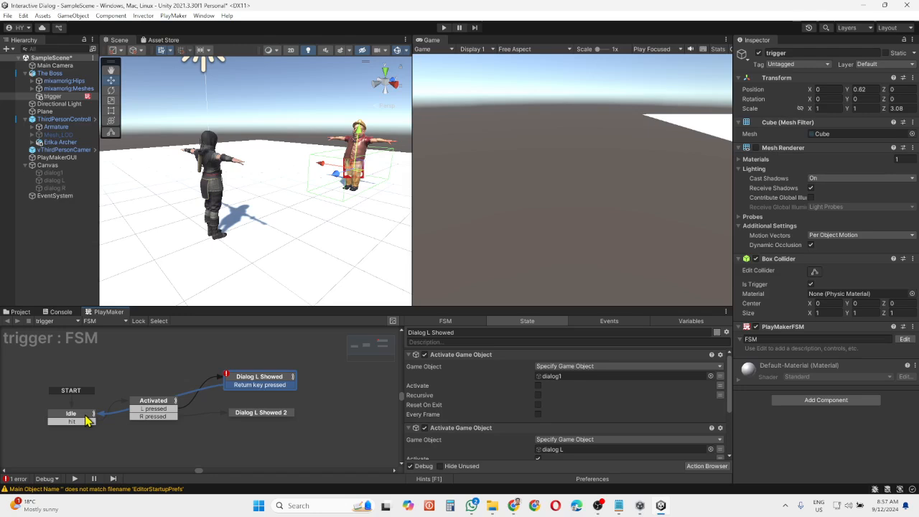
pyautogui.moveTo(150, 406); pyautogui.dragTo(150, 439)
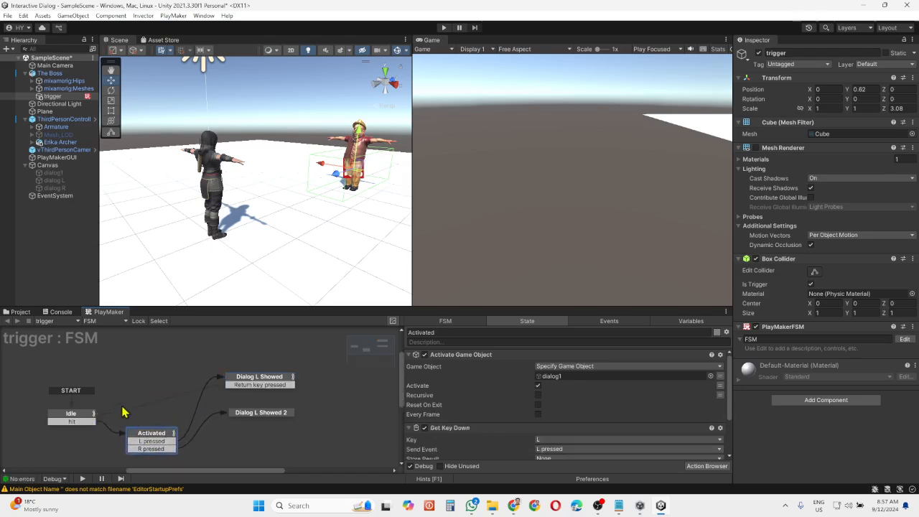
# Copy the Get Key Down action for the Return key from the Dialog L Showed state
pyautogui.click(281, 384)
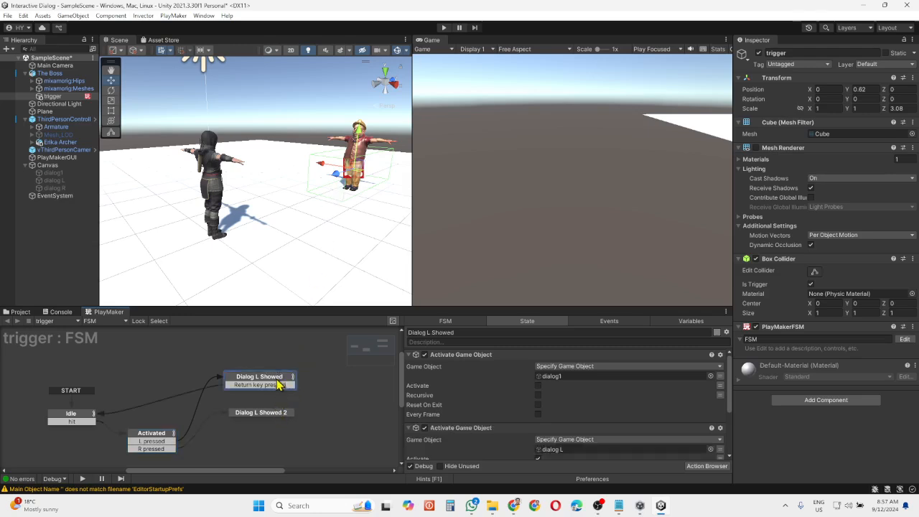
pyautogui.scroll(-3, 654, 416)
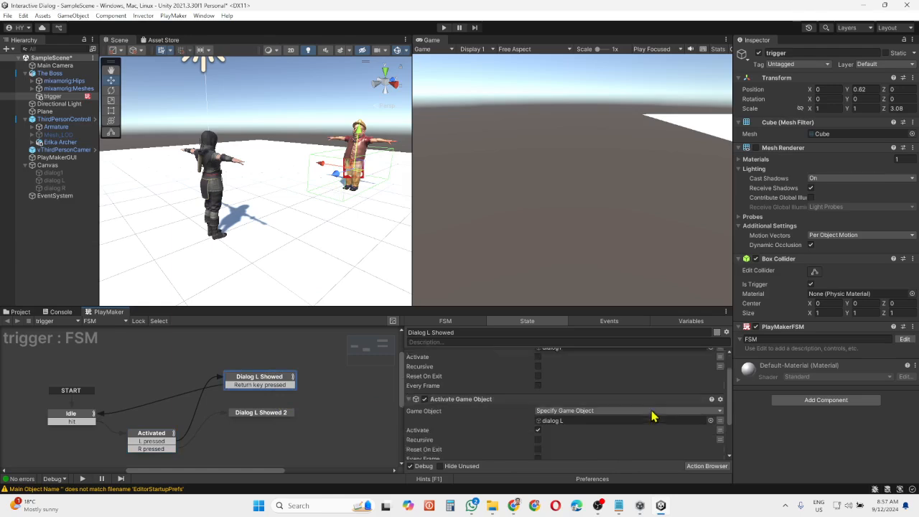
pyautogui.click(719, 411)
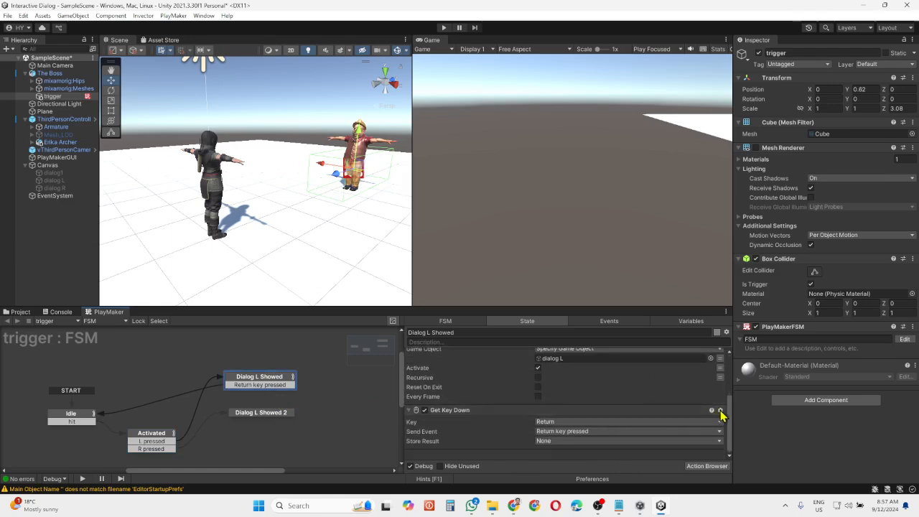
pyautogui.click(764, 275)
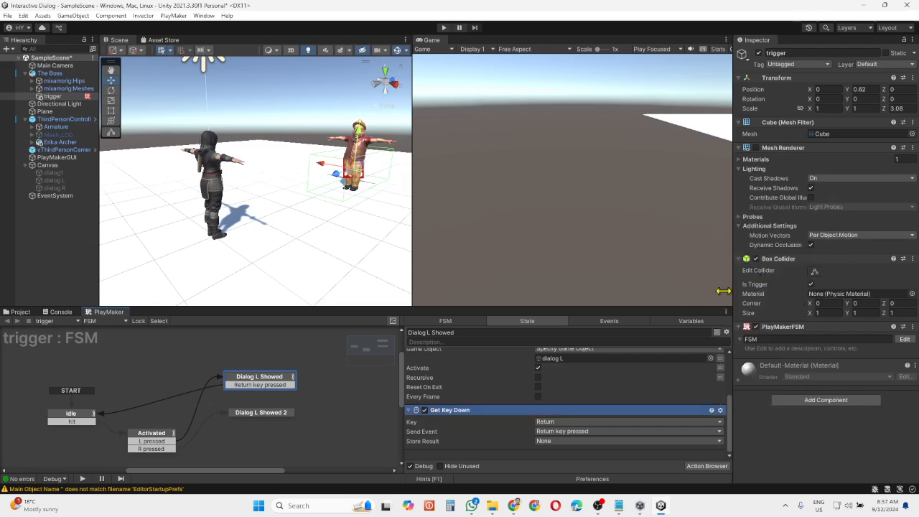
# Rename the state Dialog L Showed 2 as "Dialog R Showed"
pyautogui.click(275, 419)
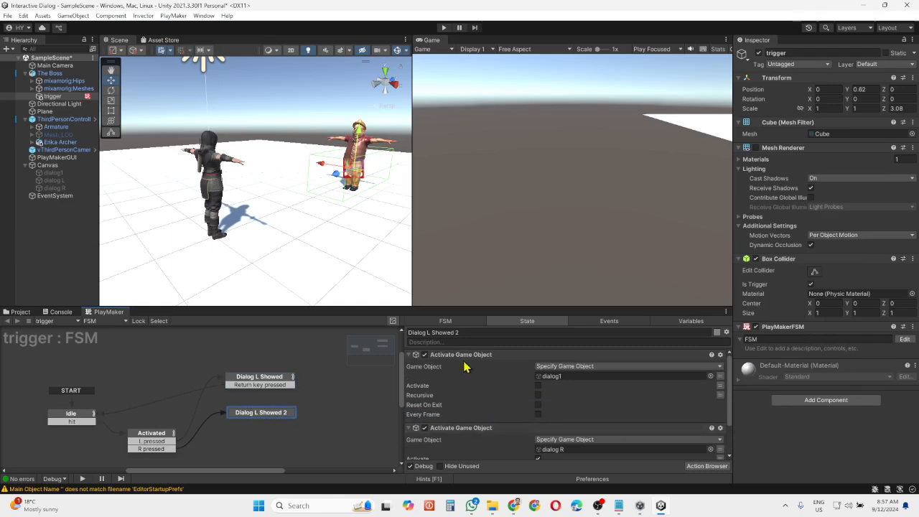
pyautogui.click(484, 332)
pyautogui.click(483, 332)
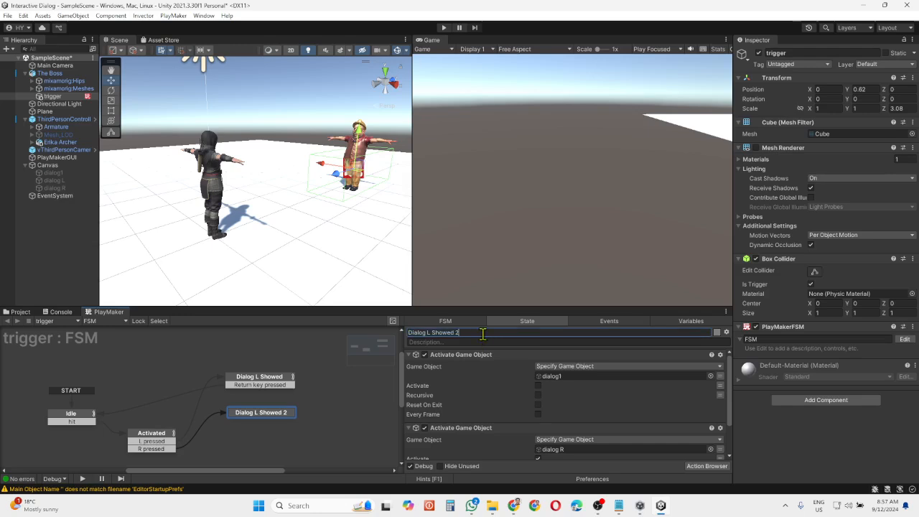
pyautogui.press('BackSpace')
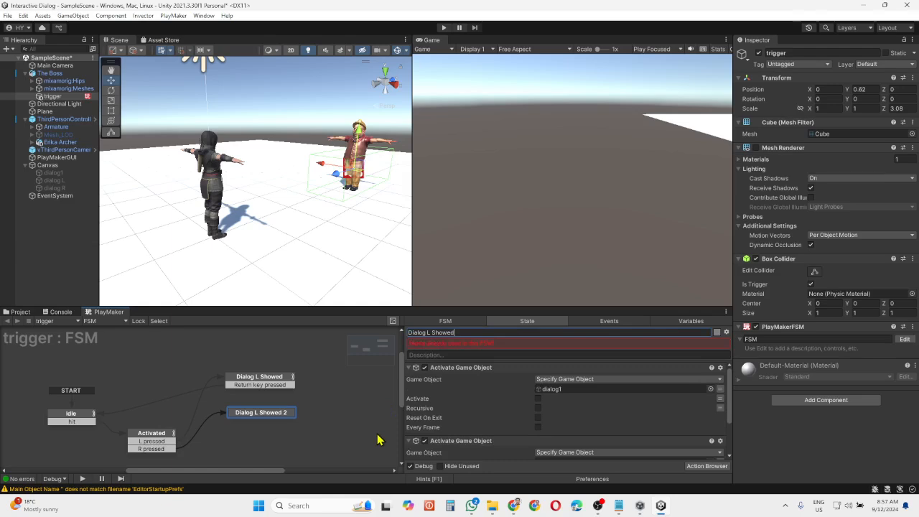
pyautogui.click(428, 333)
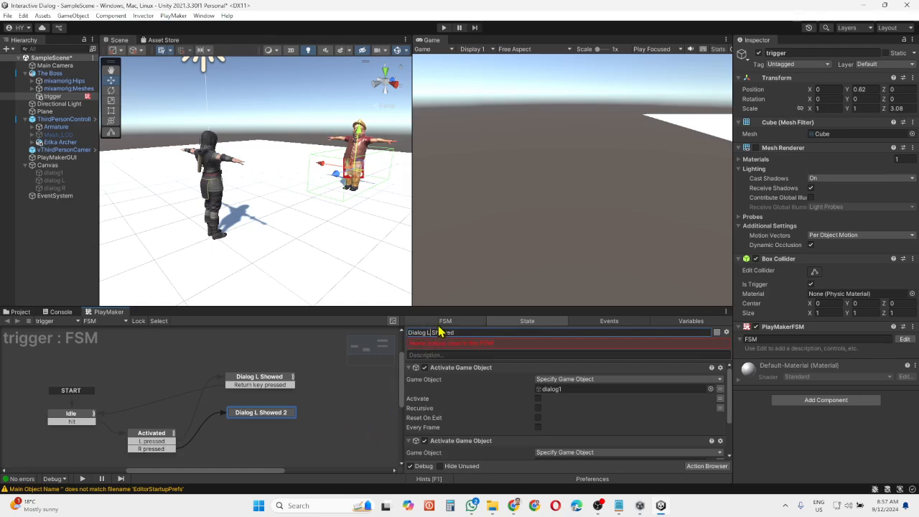
pyautogui.press('BackSpace')
pyautogui.press('Return')
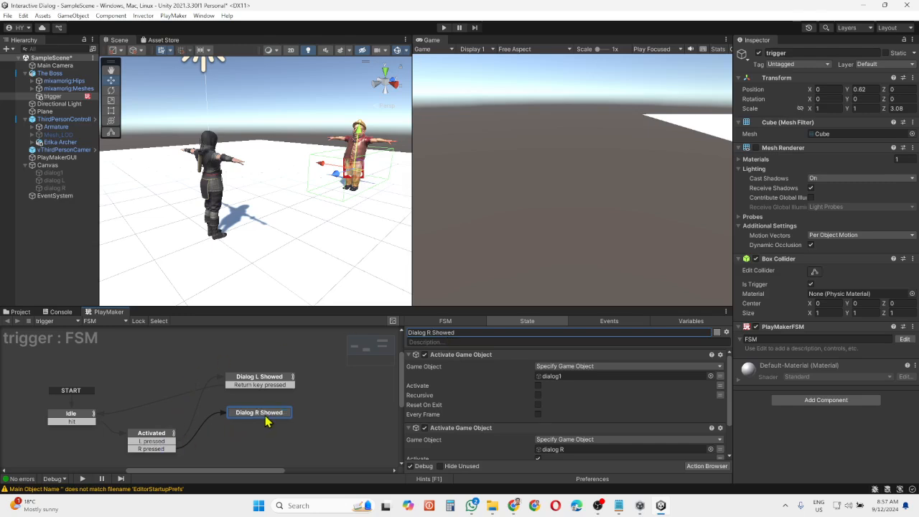
# Paste the copied Get Key Down action into Dialog R Showed and link its Return key pressed transition to Idle
pyautogui.scroll(-2, 575, 440)
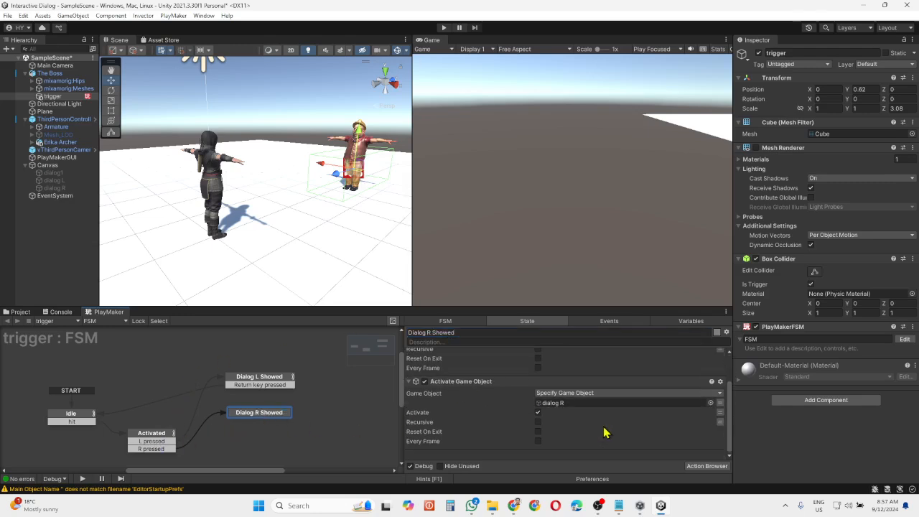
pyautogui.rightClick(550, 456)
pyautogui.moveTo(588, 368)
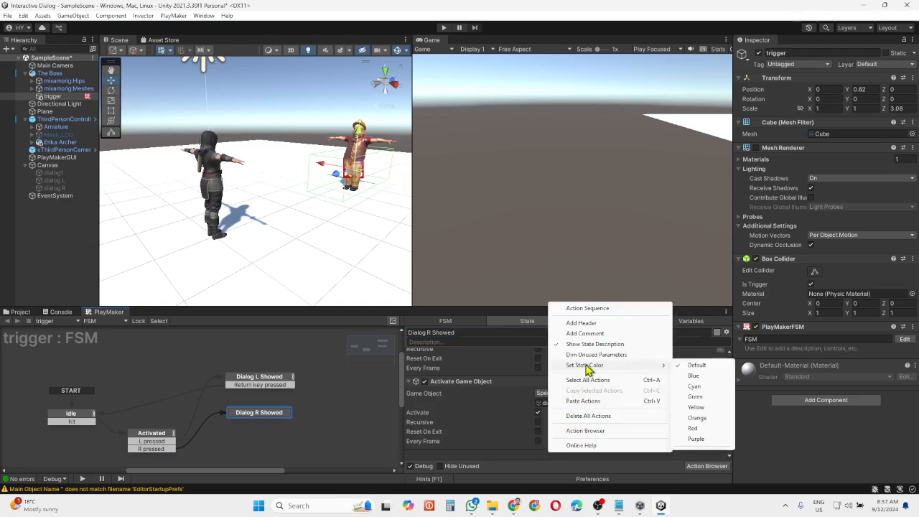
pyautogui.click(584, 401)
pyautogui.scroll(-1, 558, 452)
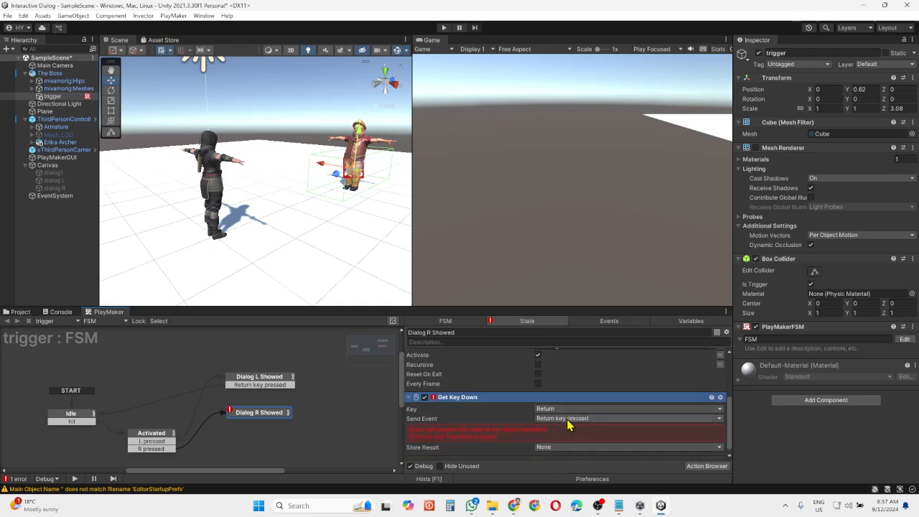
pyautogui.click(492, 437)
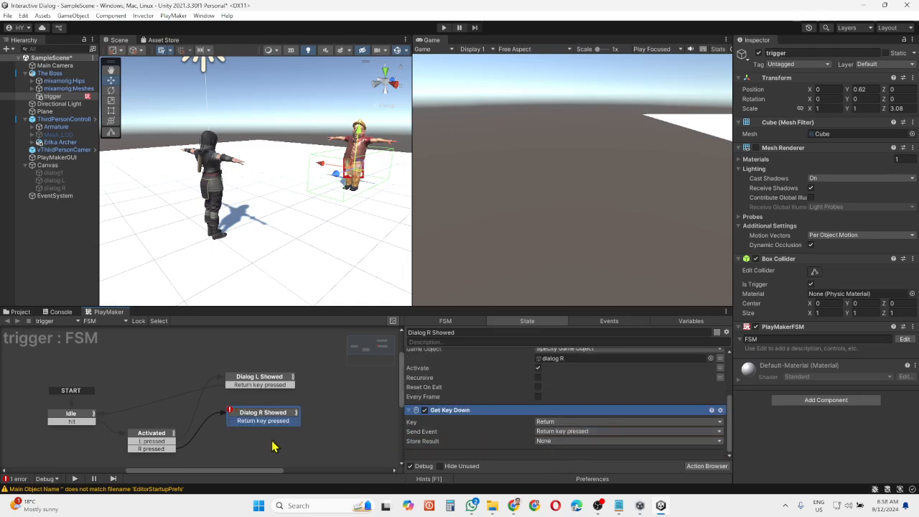
pyautogui.moveTo(230, 422); pyautogui.dragTo(95, 417)
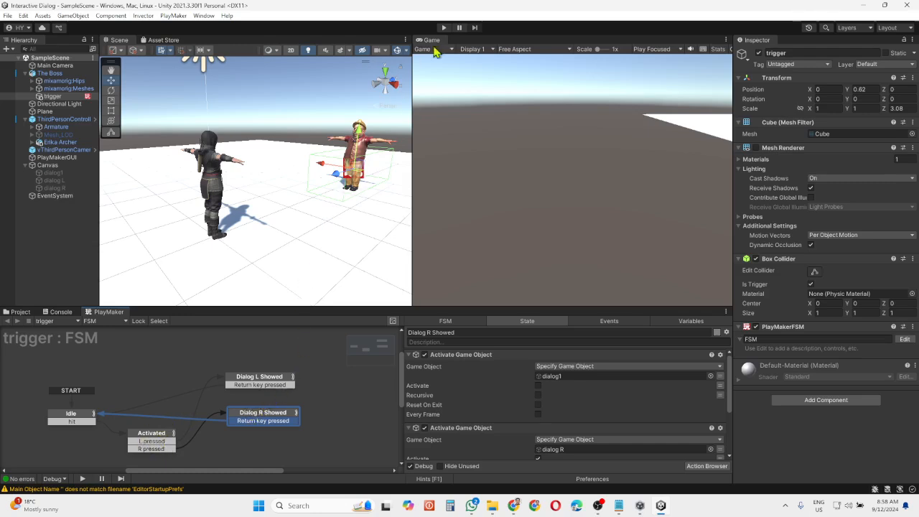
# Play-test the scene by walking the player to The Boss, choosing left and dismissing the reply with Return, and stop playing
pyautogui.click(444, 27)
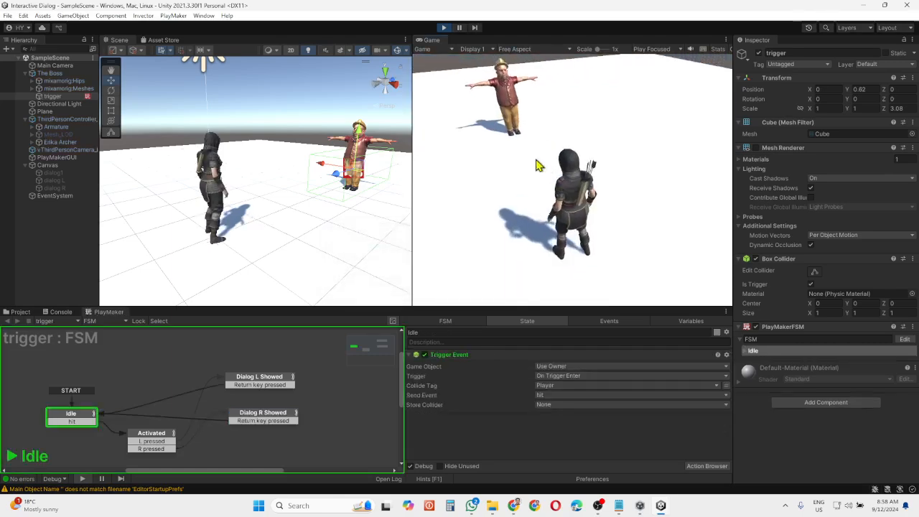
pyautogui.press('w')
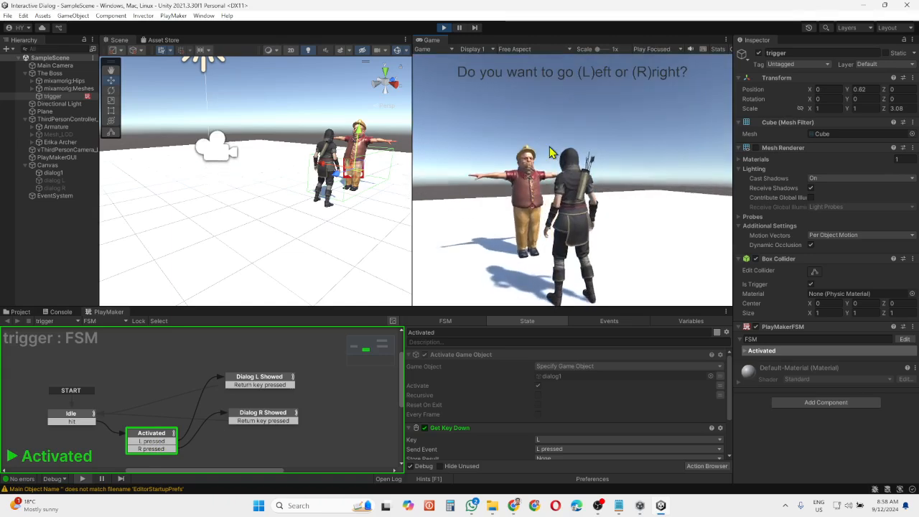
pyautogui.press('l')
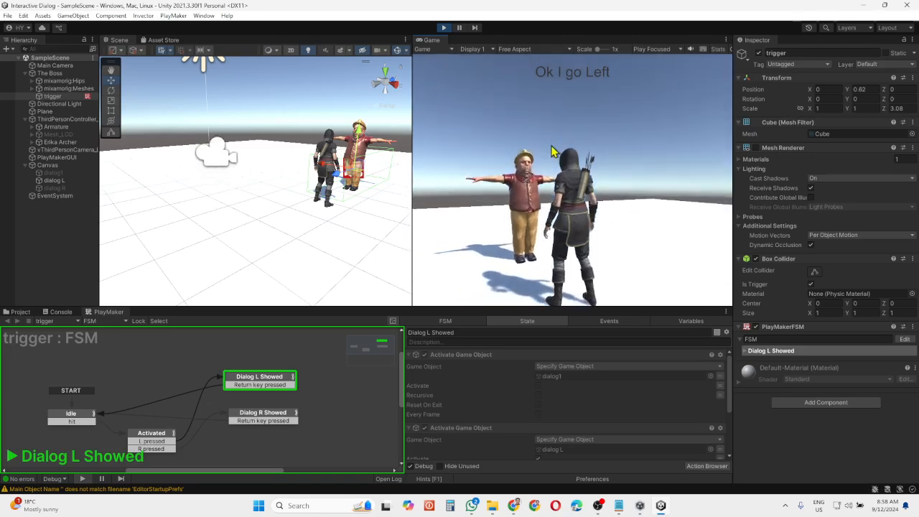
pyautogui.press('Return')
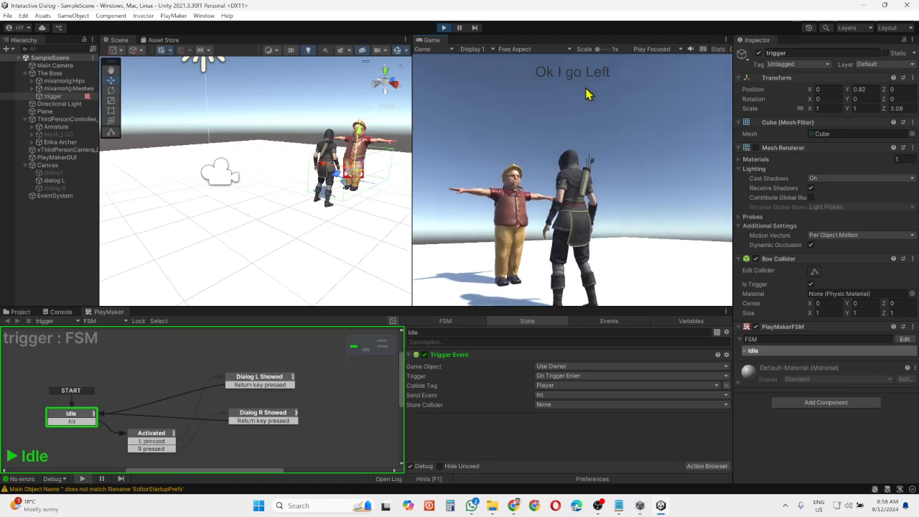
pyautogui.click(444, 27)
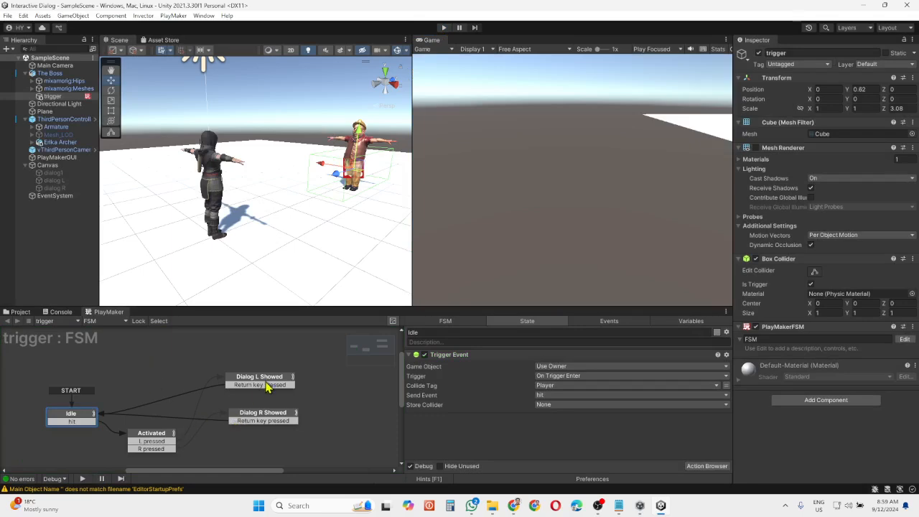
# Copy the dialog L Activate Game Object action from Dialog L Showed into the Idle state and turn its Activate option off
pyautogui.click(268, 386)
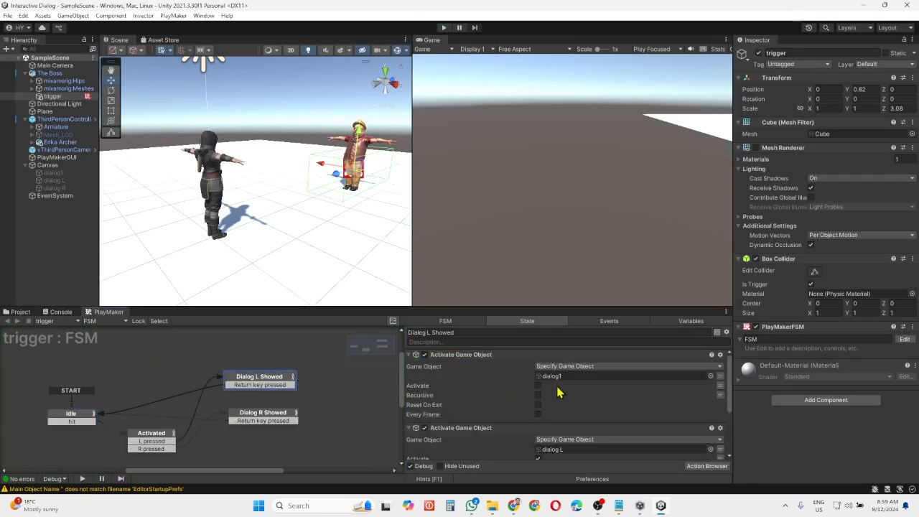
pyautogui.scroll(-2, 615, 395)
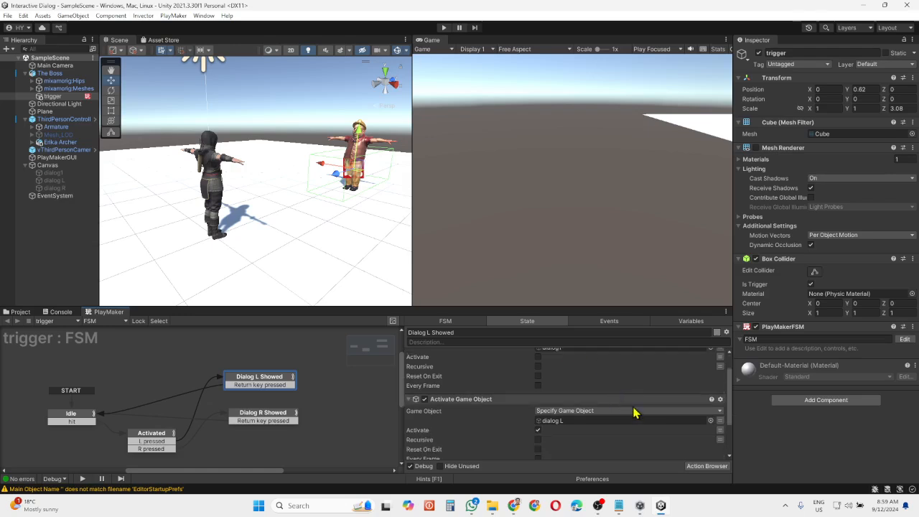
pyautogui.click(720, 399)
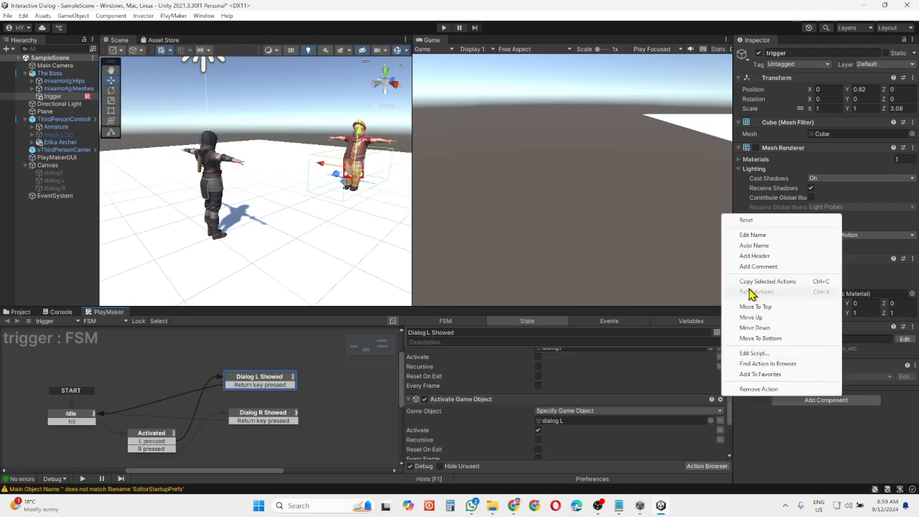
pyautogui.click(757, 282)
pyautogui.click(79, 418)
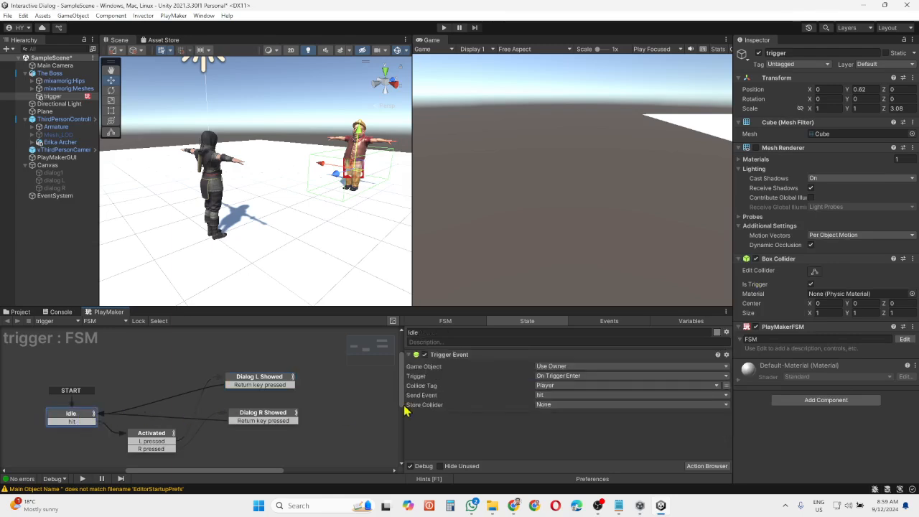
pyautogui.rightClick(542, 433)
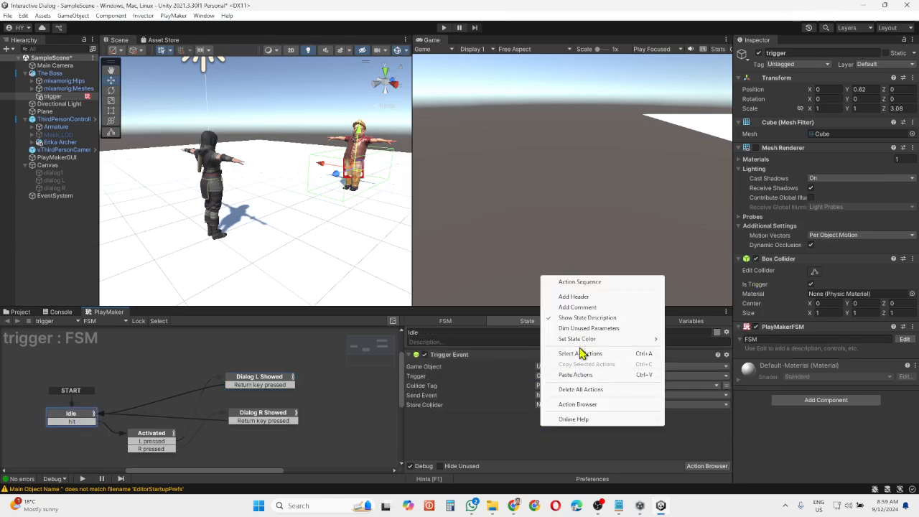
pyautogui.click(579, 375)
pyautogui.scroll(-1, 603, 437)
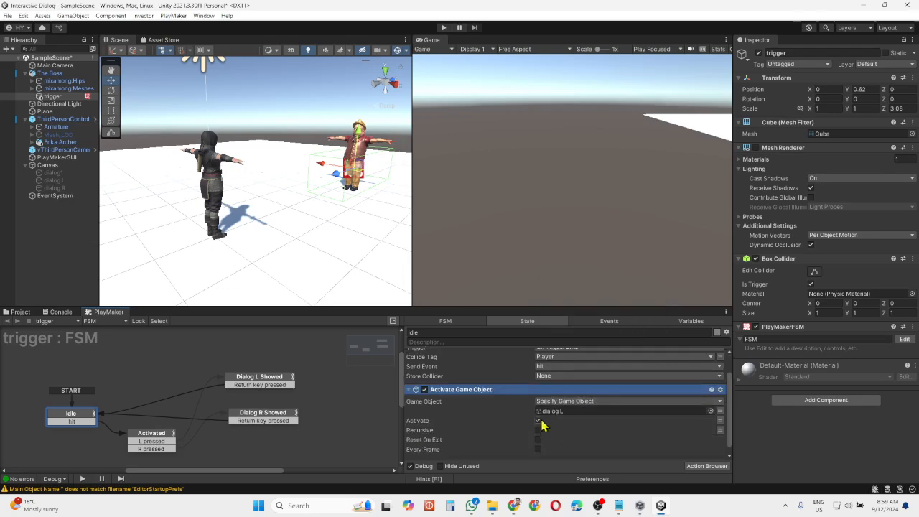
pyautogui.scroll(-1, 539, 438)
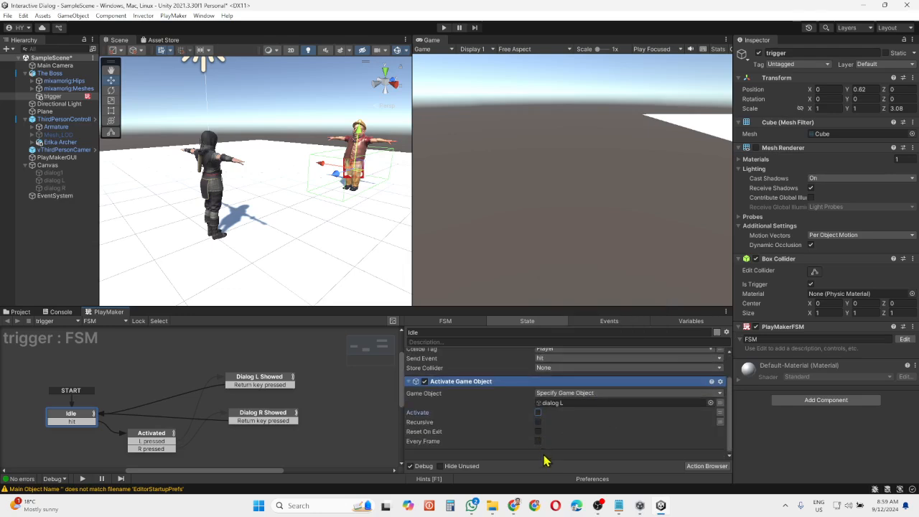
# Paste a second Activate Game Object action into Idle, target it at dialog R and turn Activate off
pyautogui.rightClick(544, 454)
pyautogui.click(566, 403)
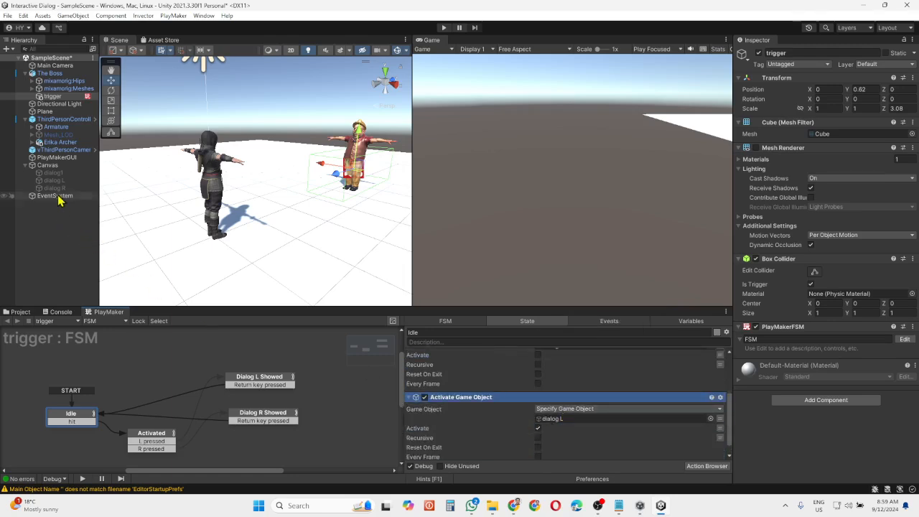
pyautogui.moveTo(58, 189); pyautogui.dragTo(288, 327)
pyautogui.moveTo(564, 411); pyautogui.dragTo(574, 418)
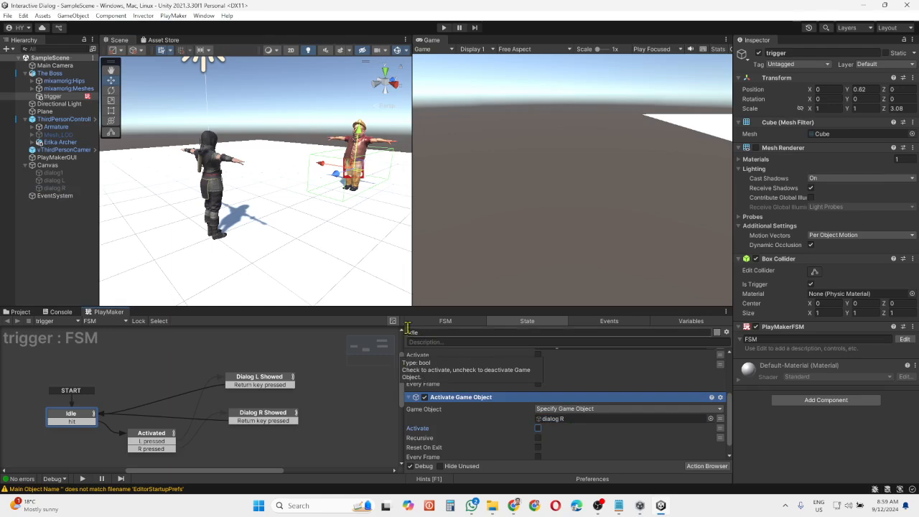
# Play the scene, walk the player to The Boss, choose right and dismiss the reply with Return
pyautogui.click(443, 28)
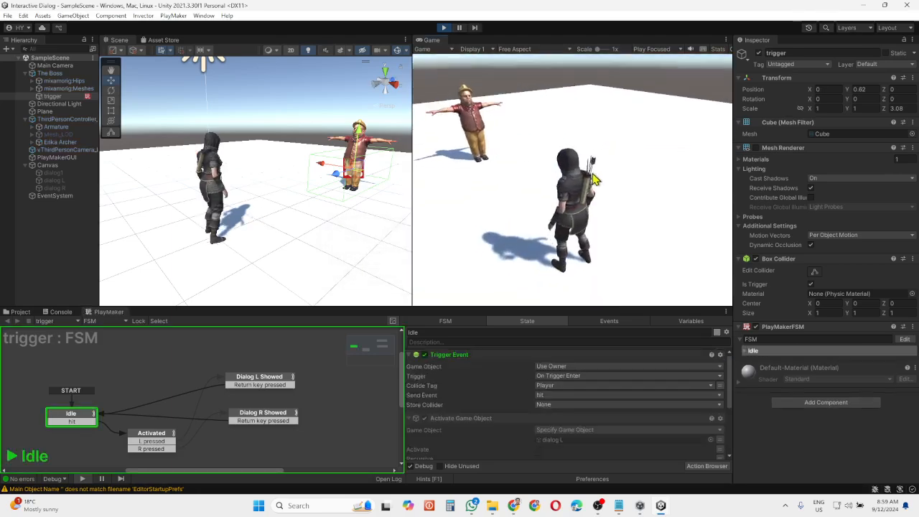
pyautogui.press('w')
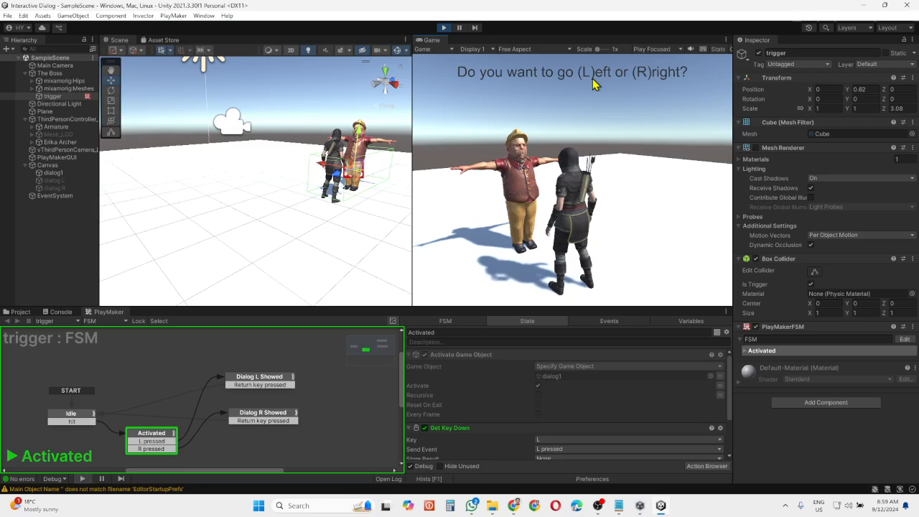
pyautogui.press('r')
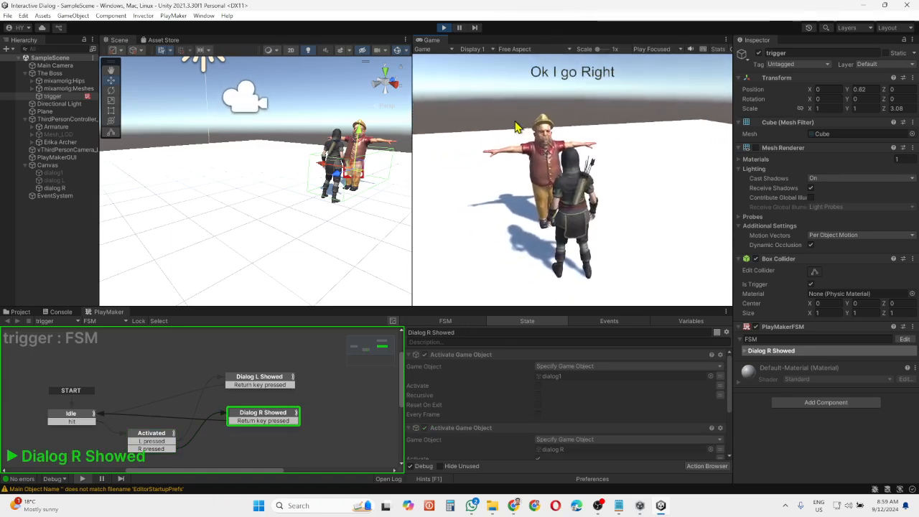
pyautogui.press('Return')
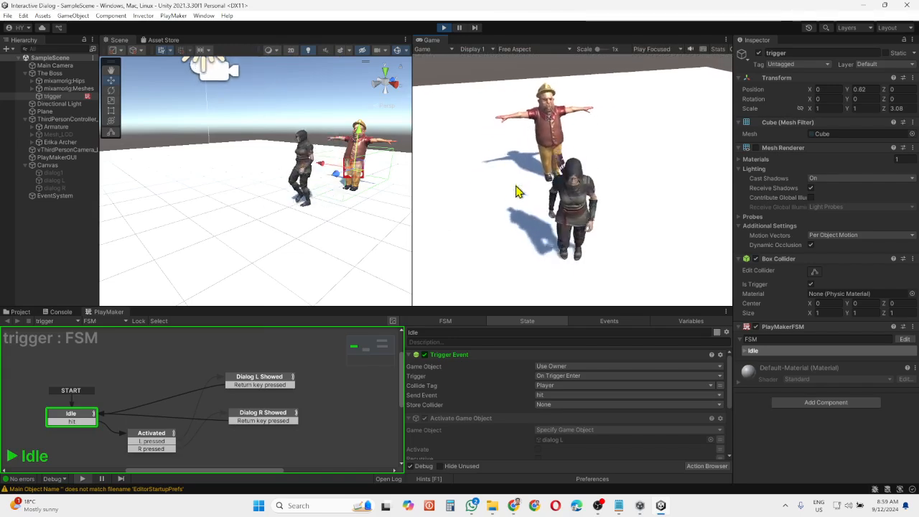
# Walk the player away and back to The Boss, choose left, dismiss the reply with Return, walk off and stop playing
pyautogui.press('s')
pyautogui.press('w')
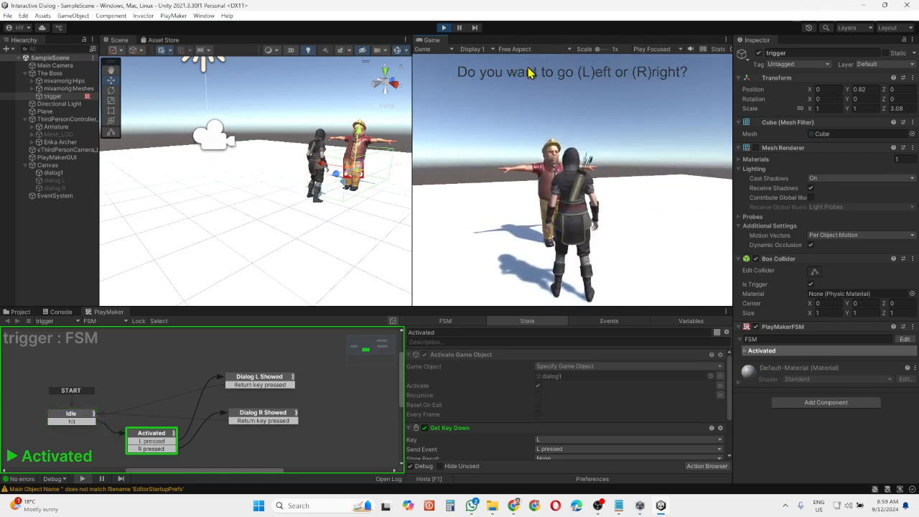
pyautogui.press('l')
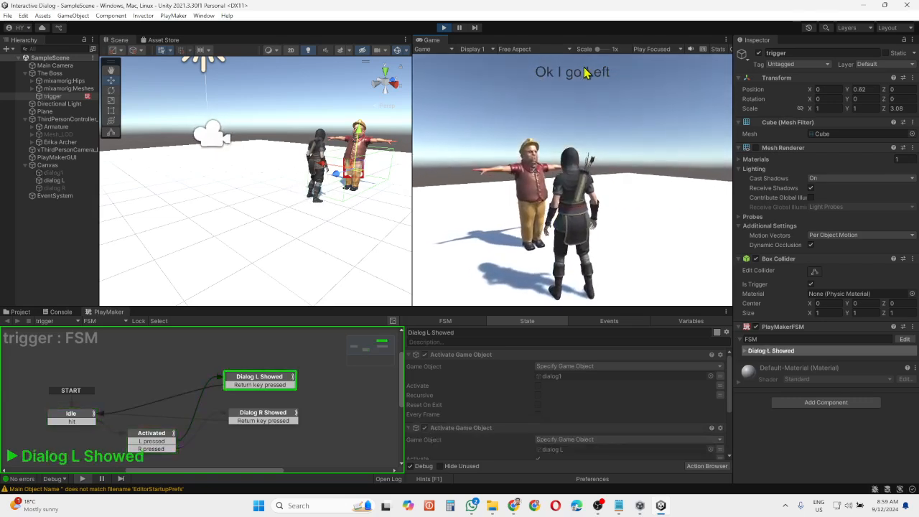
pyautogui.press('Return')
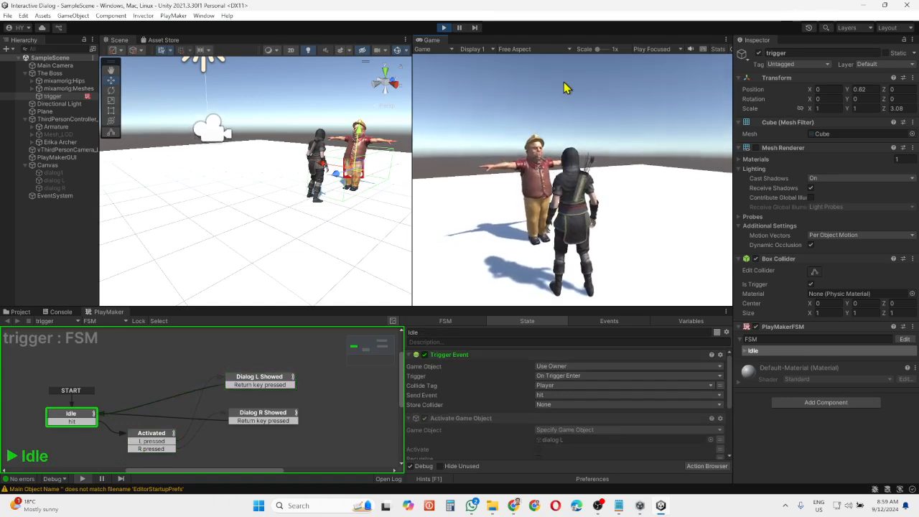
pyautogui.press('s')
pyautogui.press('w')
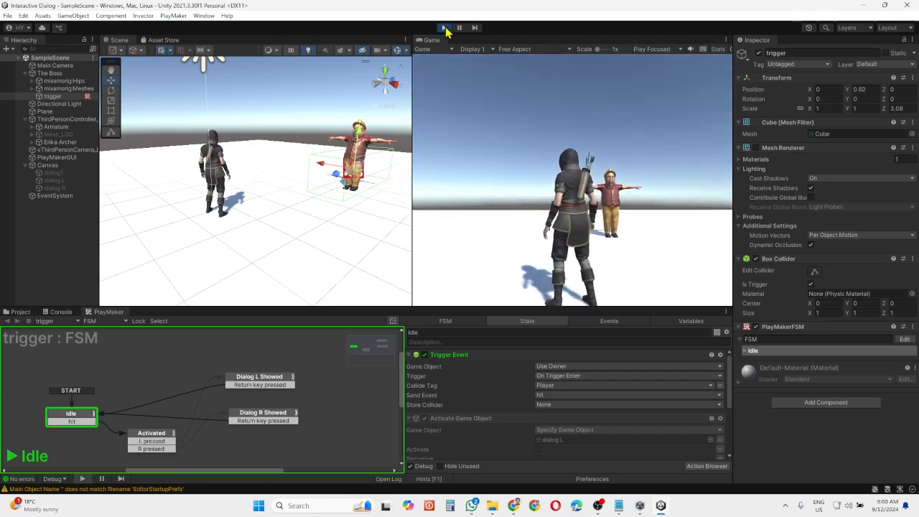
pyautogui.hotkey('ctrl', 'p')
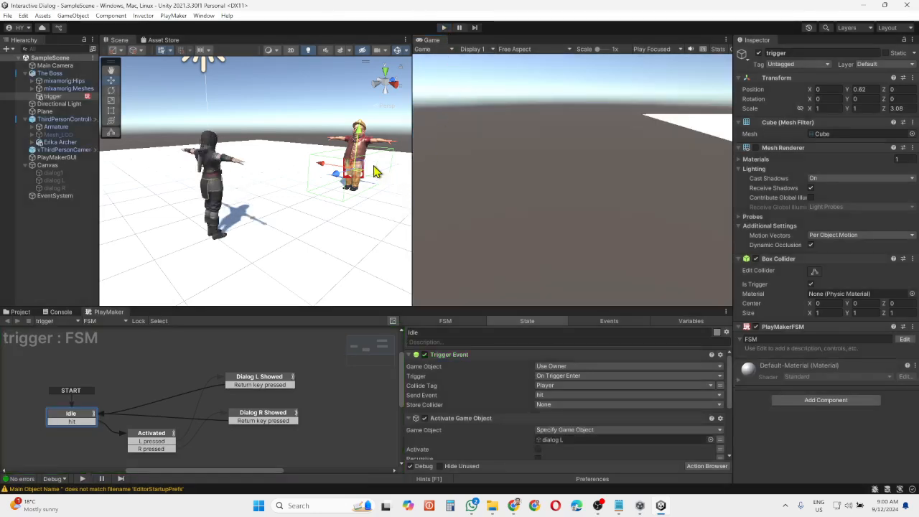